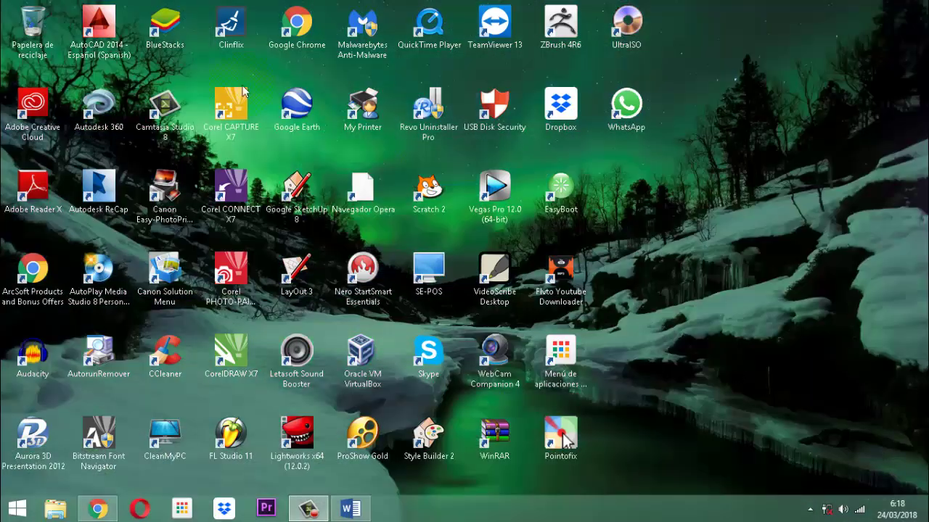
# Step: Open the Vet Project database from the software veterinarias folder inside documentos 2017 on drive D
pyautogui.click(56, 511)
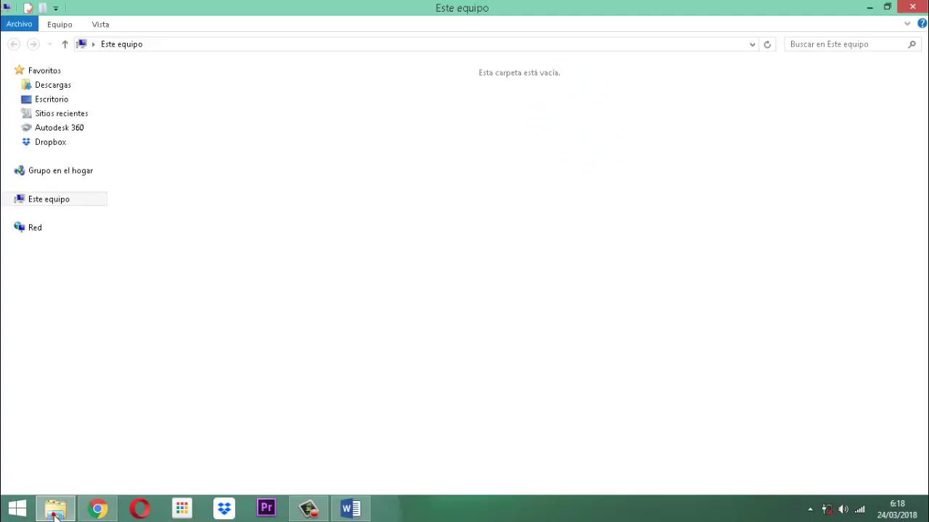
pyautogui.doubleClick(525, 203)
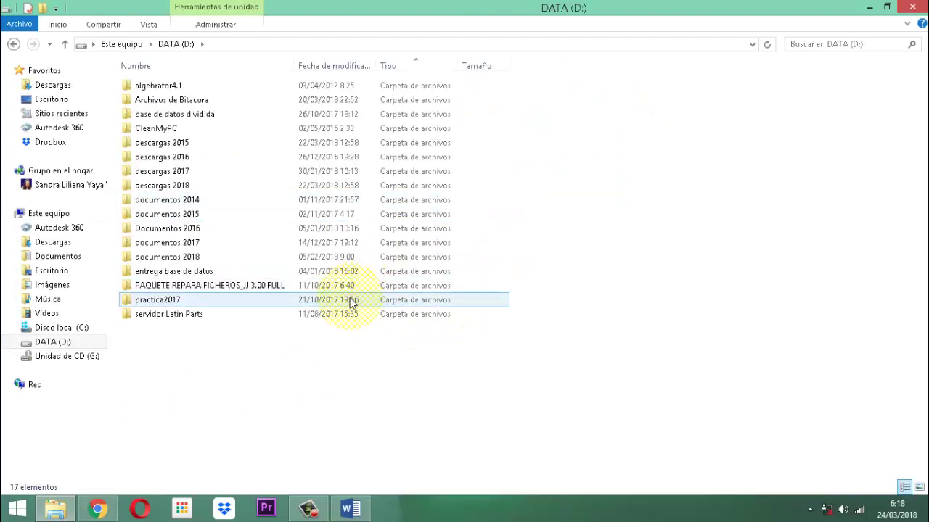
pyautogui.doubleClick(161, 246)
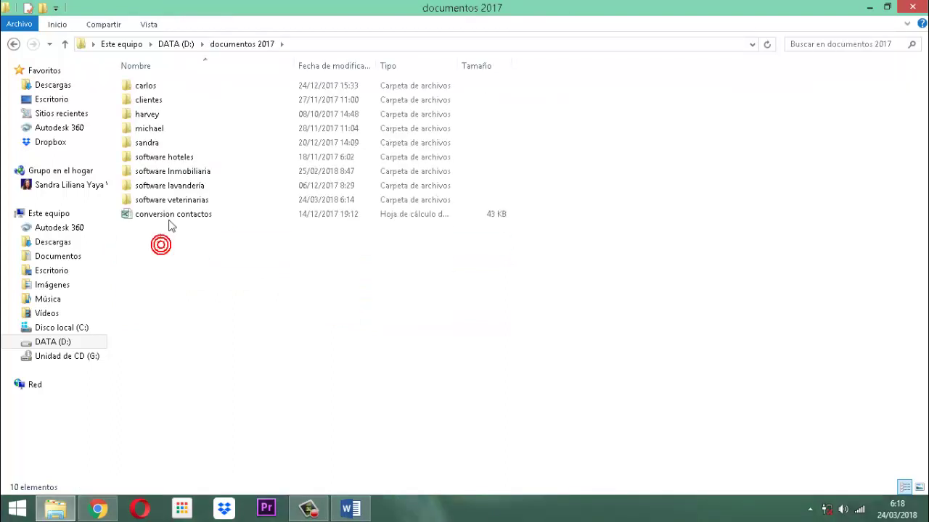
pyautogui.doubleClick(177, 201)
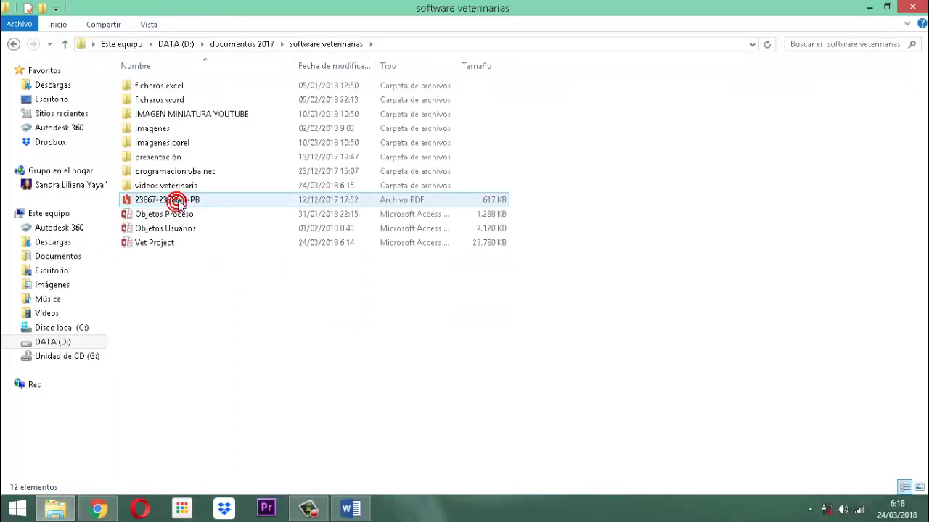
pyautogui.click(166, 242)
pyautogui.click(157, 251)
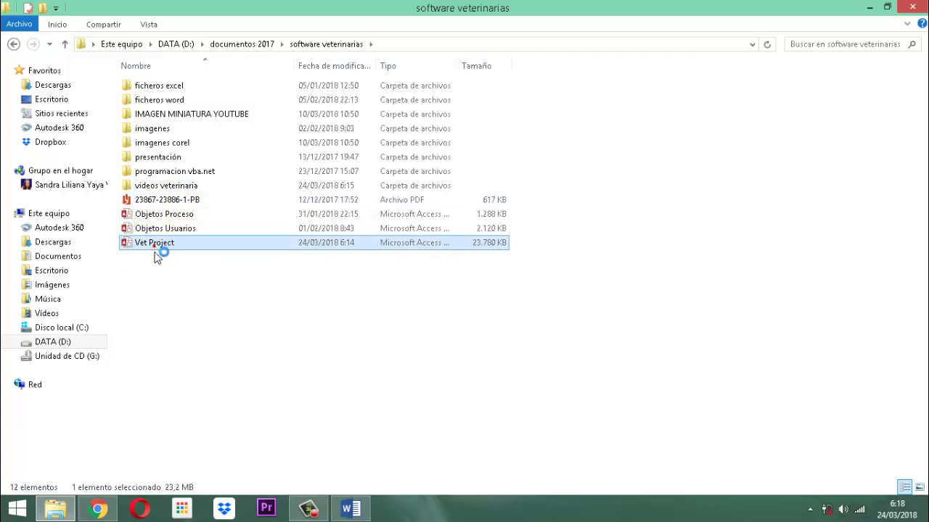
pyautogui.doubleClick(155, 254)
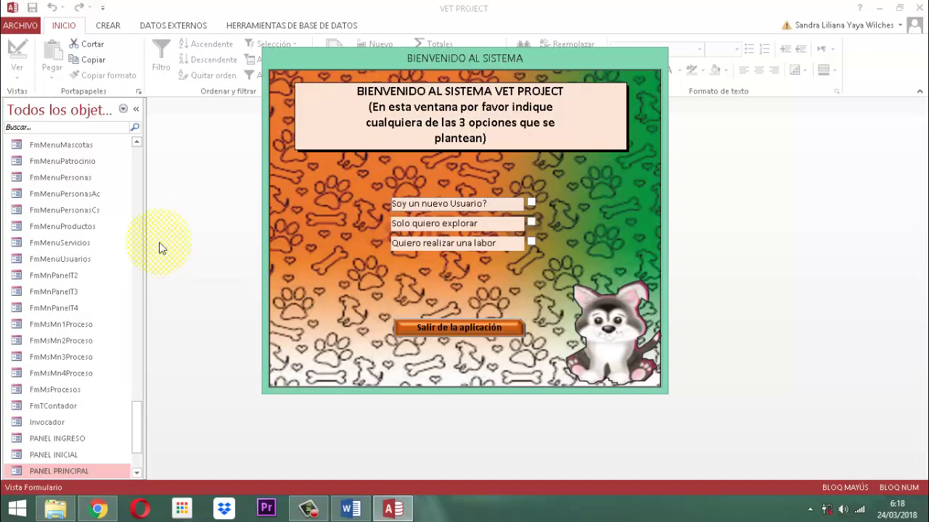
# Step: Choose "Quiero realizar una labor", select the administrator user, enter the account password and accept the credential notice
pyautogui.click(531, 242)
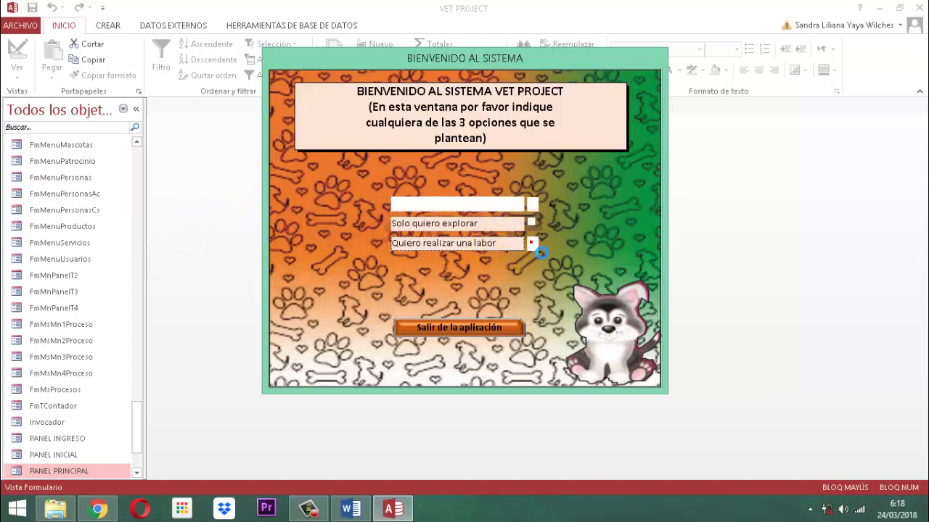
pyautogui.scroll(-1, 301, 225)
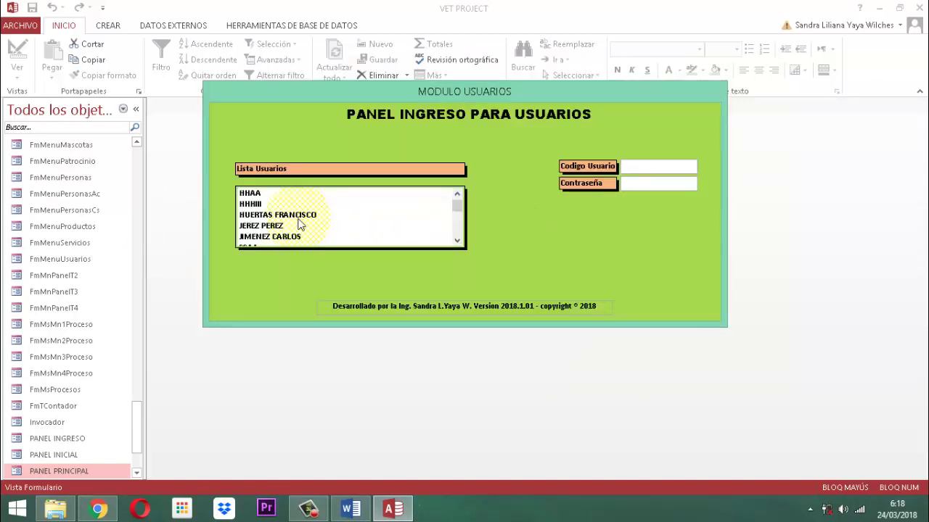
pyautogui.scroll(-1, 299, 225)
pyautogui.click(286, 226)
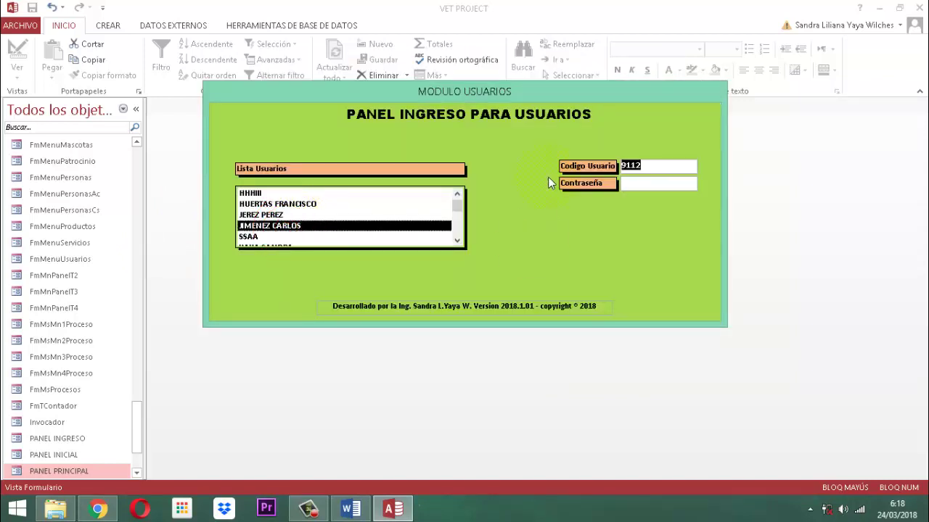
pyautogui.press('Tab')
pyautogui.write('***')
pyautogui.press('Return')
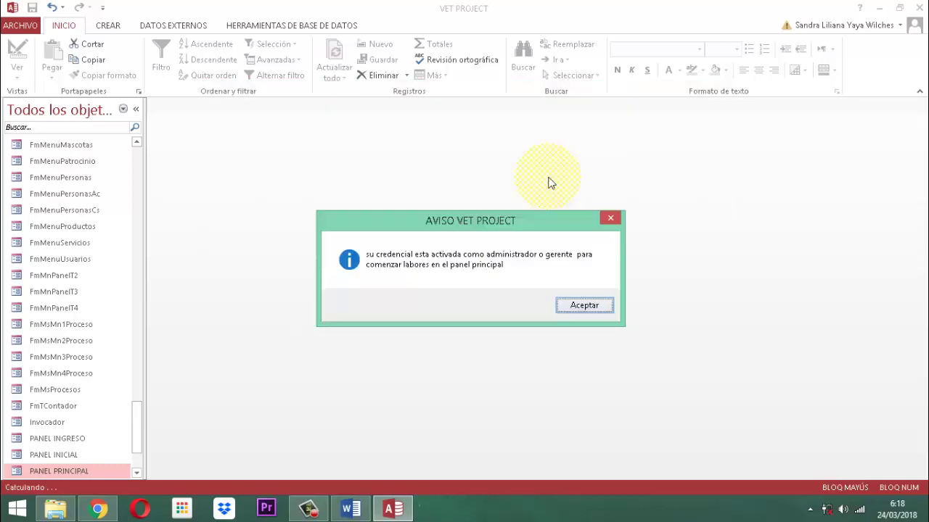
pyautogui.press('Return')
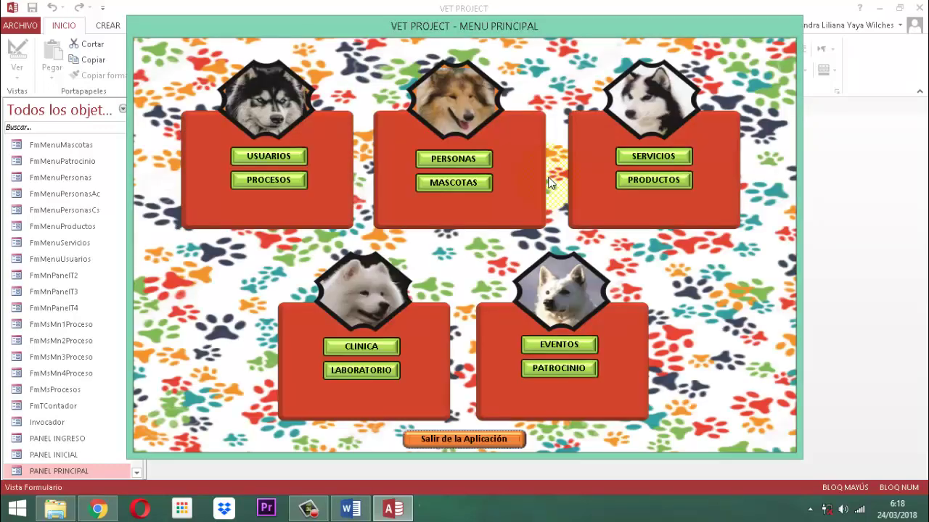
# Step: Open the individual supplier query form through PERSONAS, CONSULTAR and PROVEEDORES
pyautogui.click(449, 159)
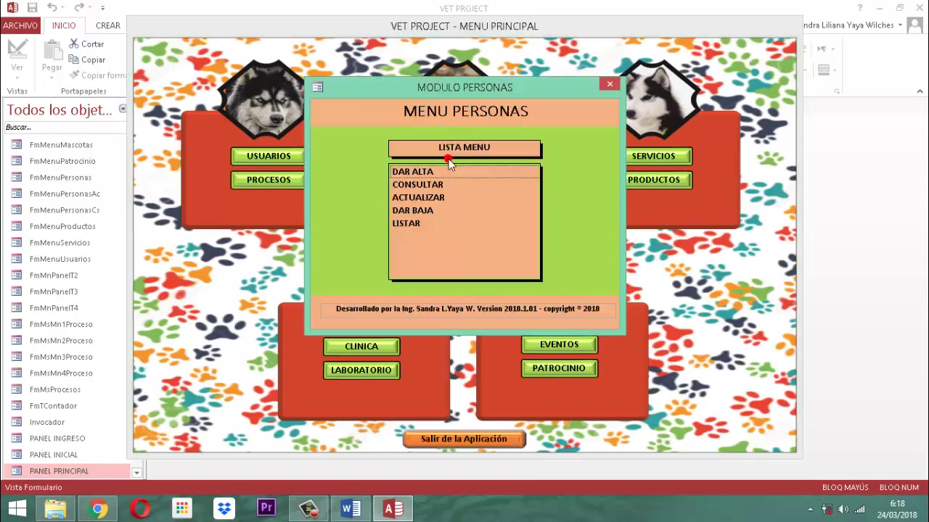
pyautogui.doubleClick(424, 185)
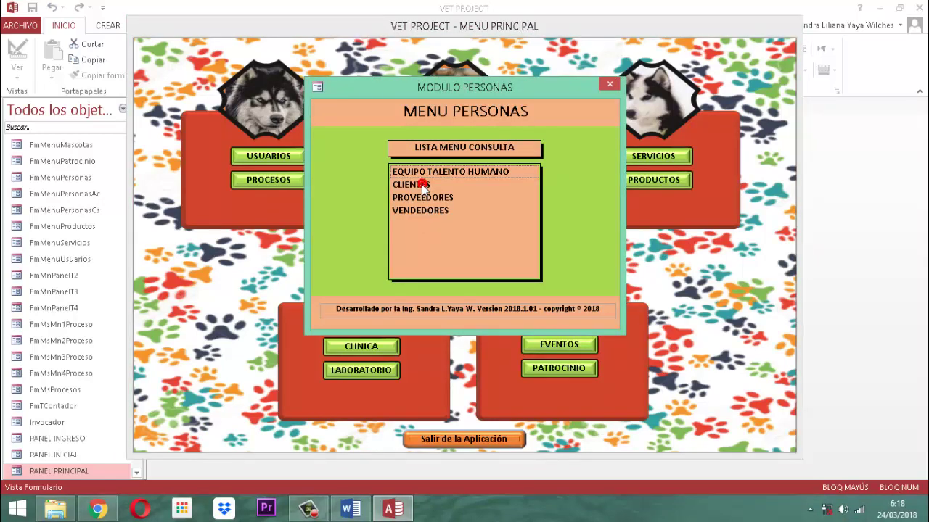
pyautogui.doubleClick(418, 196)
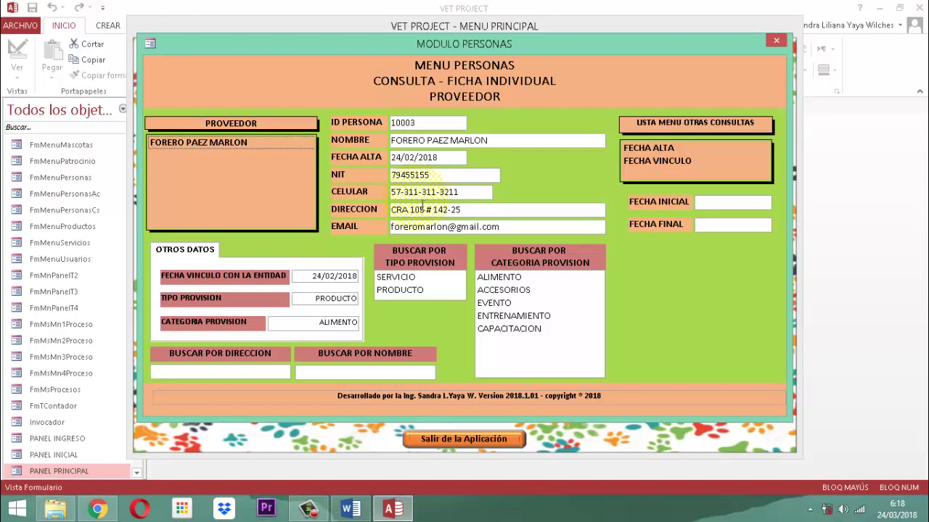
# Step: Switch the supplier query form to design view and close the Menu Personas and main menu forms
pyautogui.rightClick(471, 48)
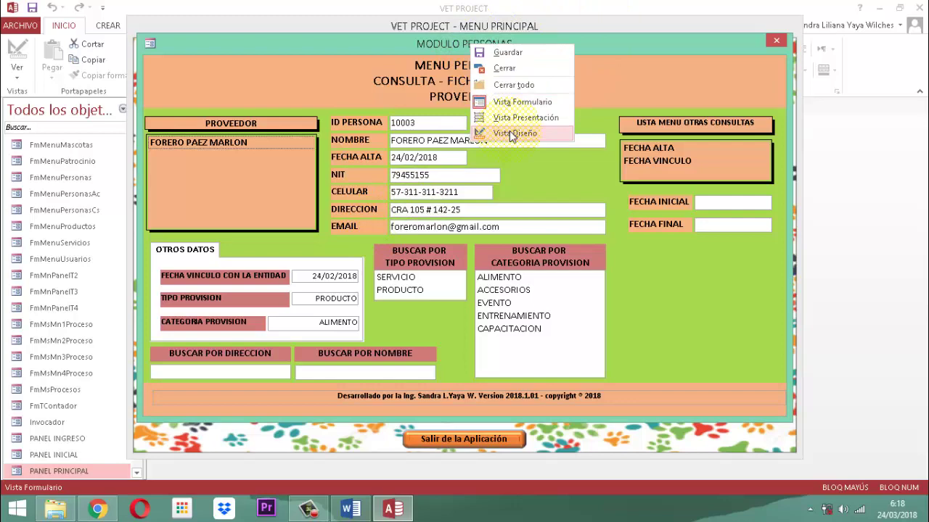
pyautogui.click(512, 133)
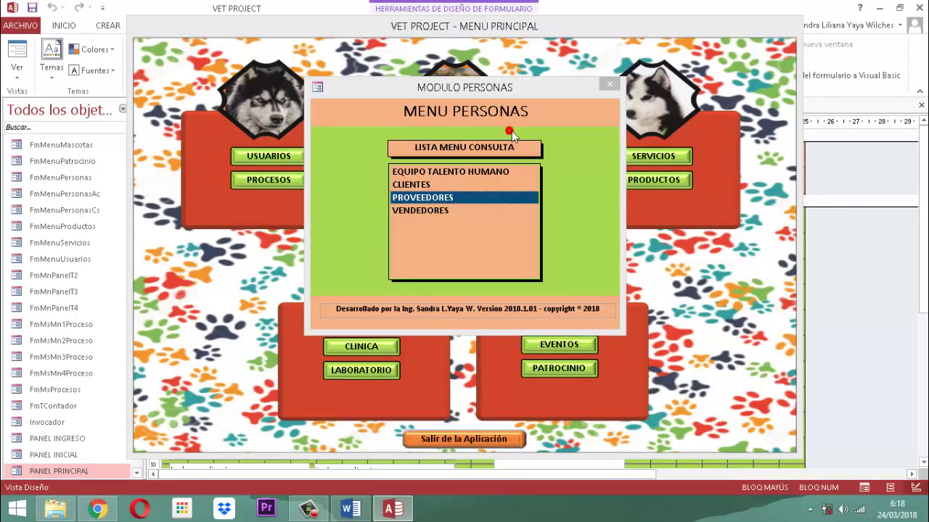
pyautogui.click(610, 83)
pyautogui.rightClick(588, 28)
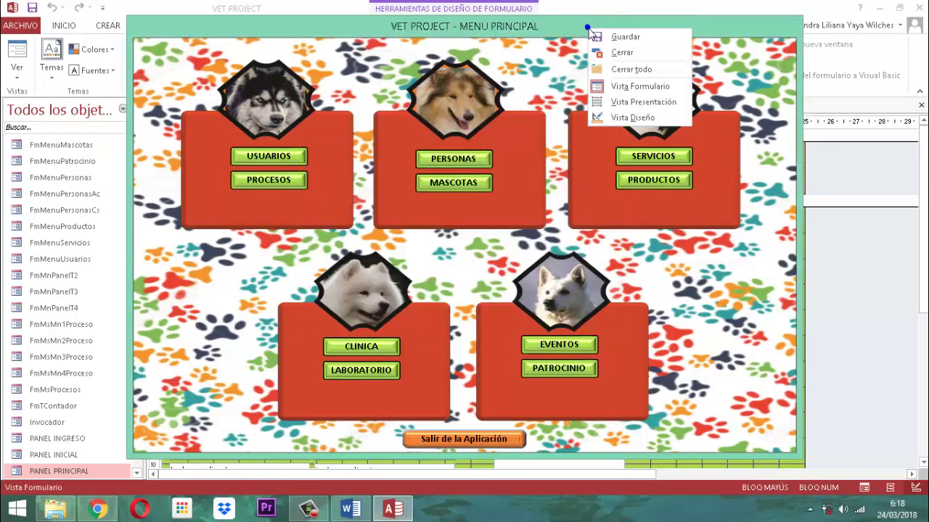
pyautogui.click(613, 53)
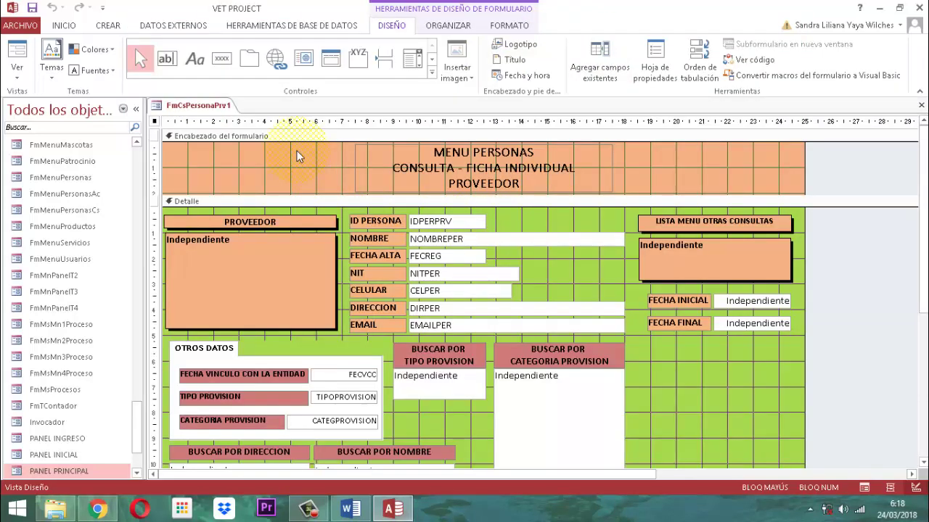
# Step: Filter the database objects by the name FmCsPersonaPrv1
pyautogui.click(60, 128)
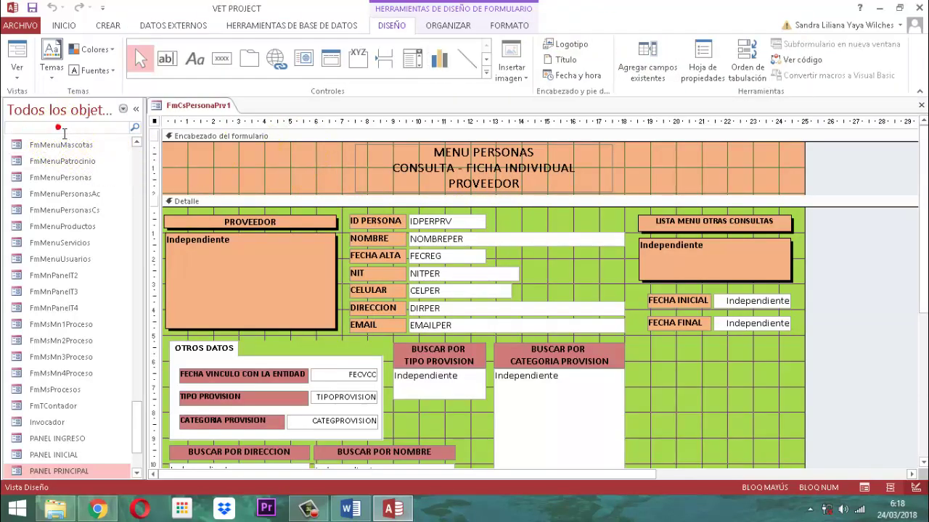
pyautogui.write('f')
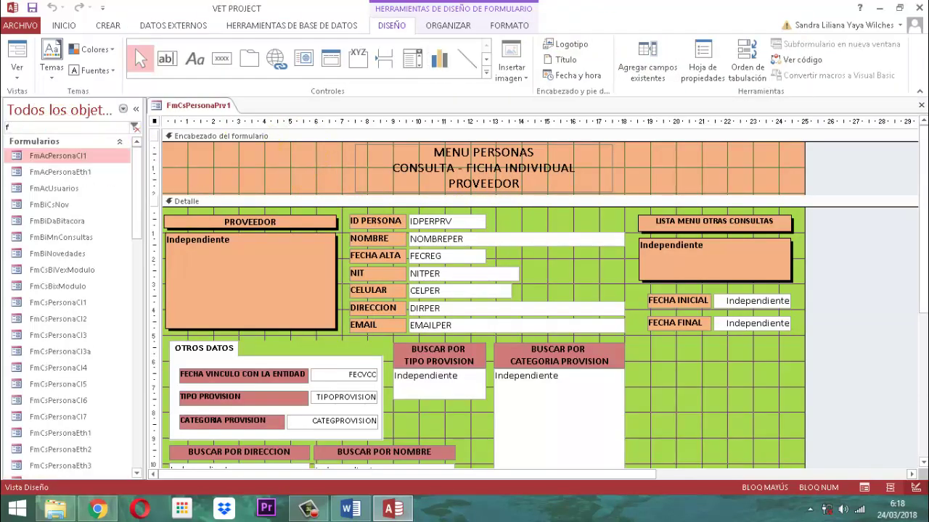
pyautogui.press('capslock')
pyautogui.write('mCsP')
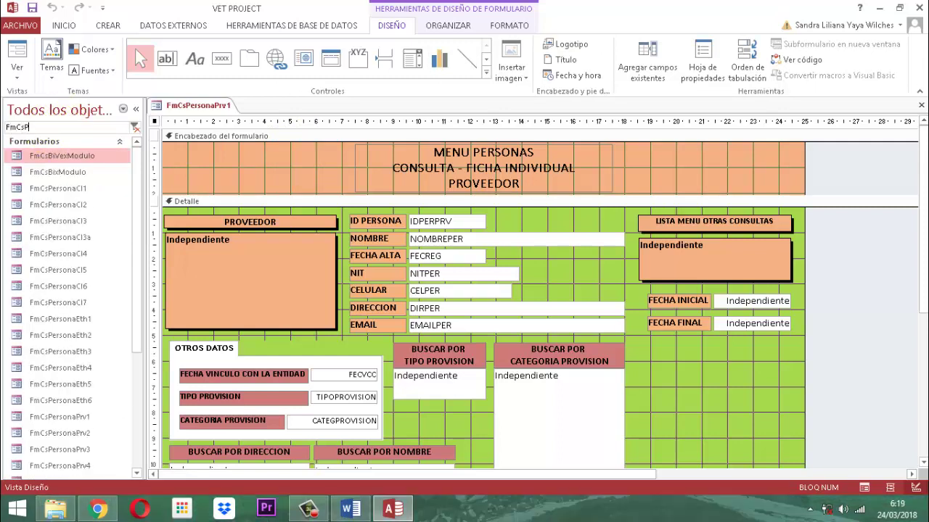
pyautogui.write('ersona')
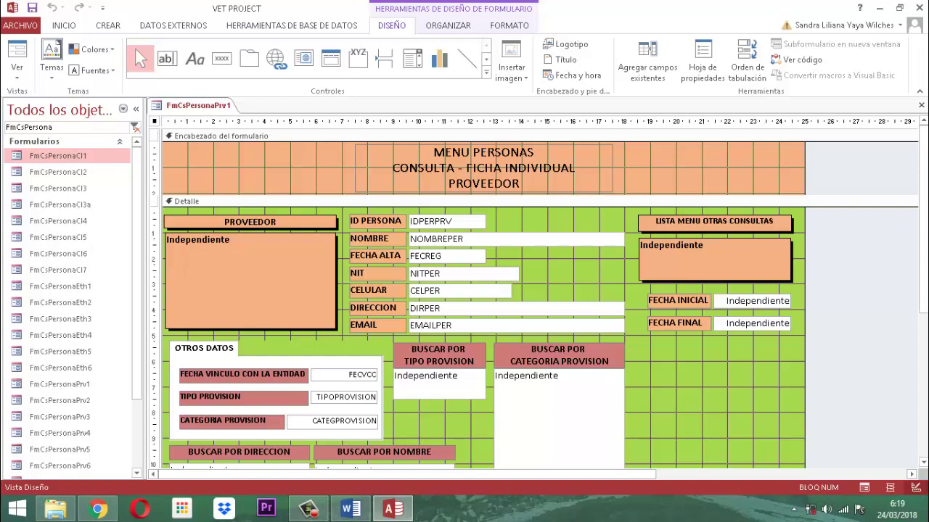
pyautogui.write('P')
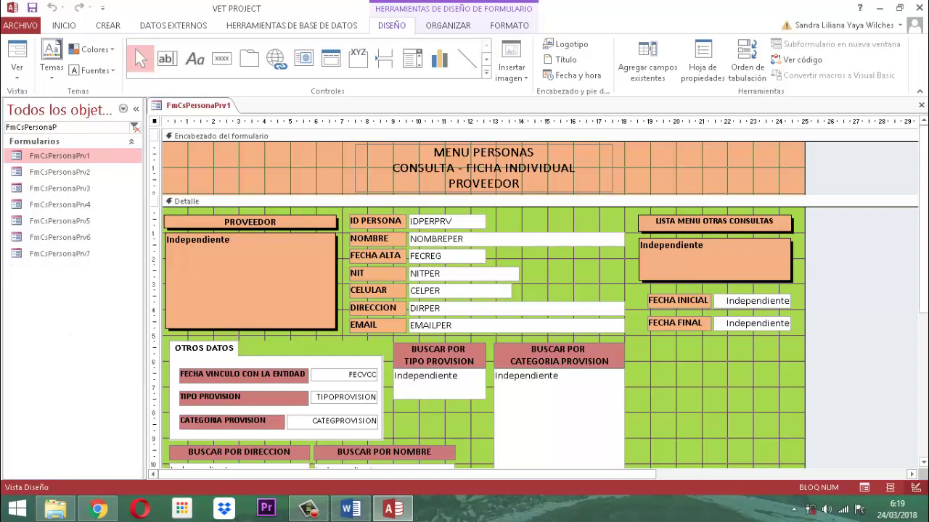
pyautogui.write('rv1')
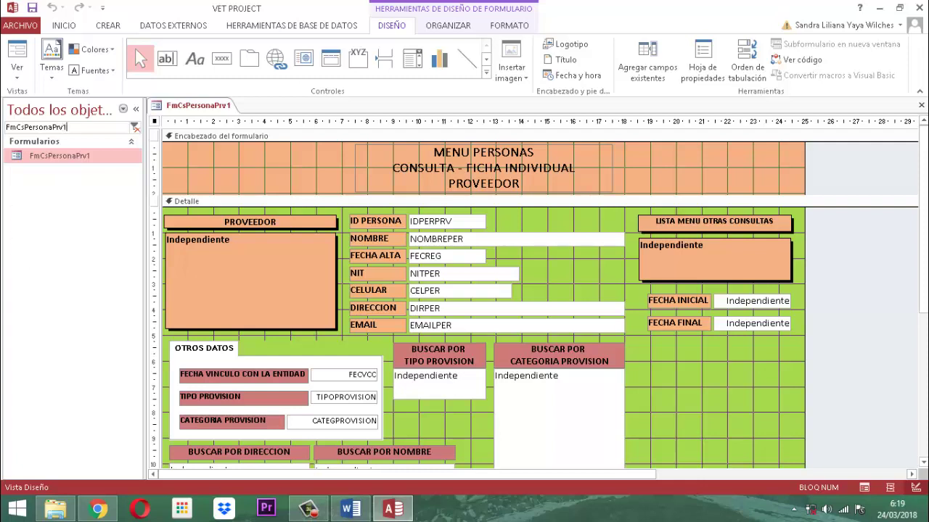
# Step: Duplicate the FmCsPersonaPrv1 form under the name FmAcPersonaPrv1
pyautogui.rightClick(58, 158)
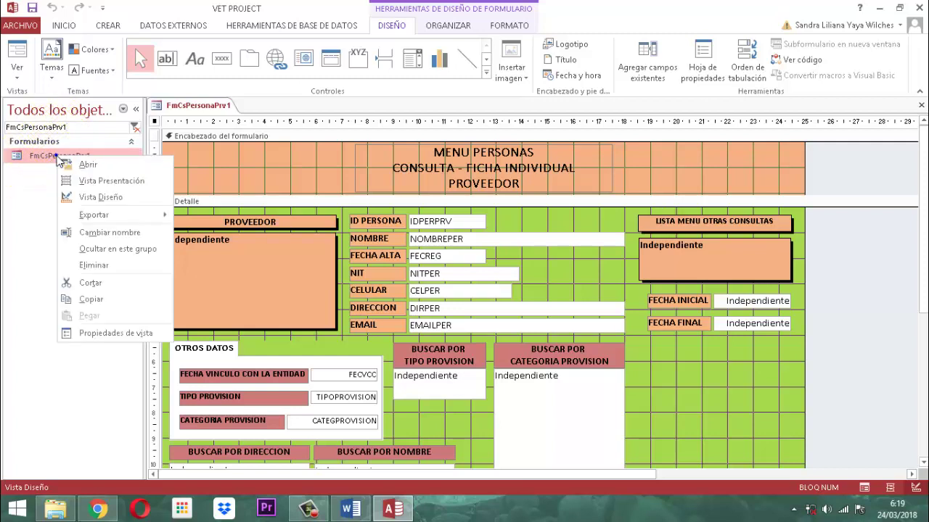
pyautogui.click(84, 297)
pyautogui.rightClick(69, 157)
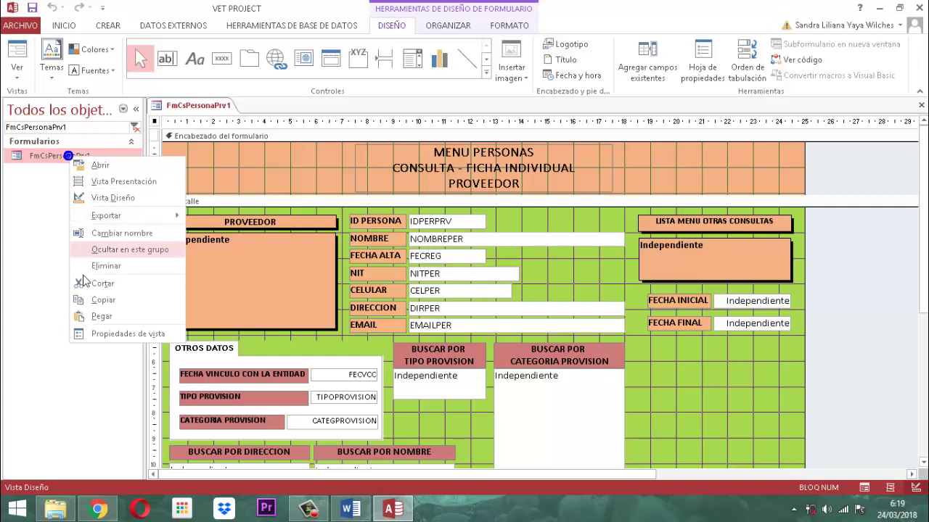
pyautogui.click(109, 326)
pyautogui.click(502, 179)
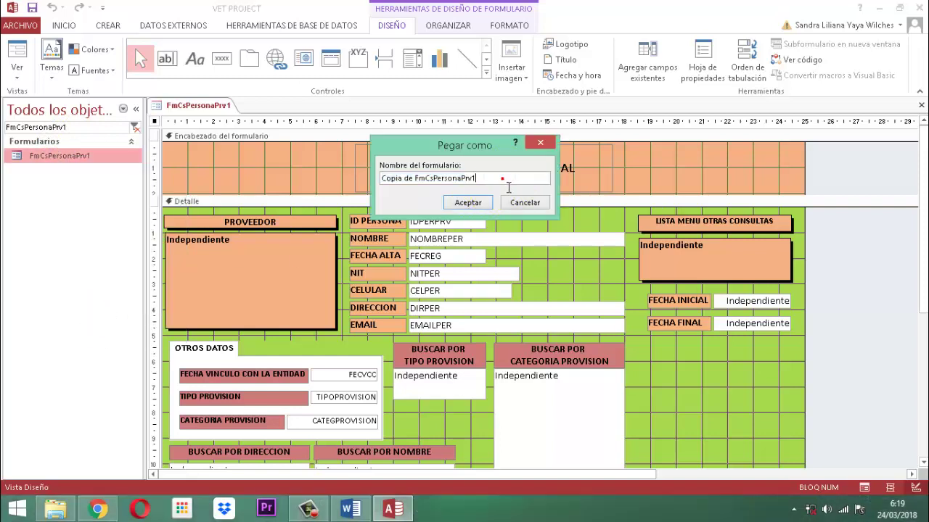
pyautogui.press('Left')
pyautogui.press('Left')
pyautogui.press('Left')
pyautogui.press('Left')
pyautogui.write('Ac')
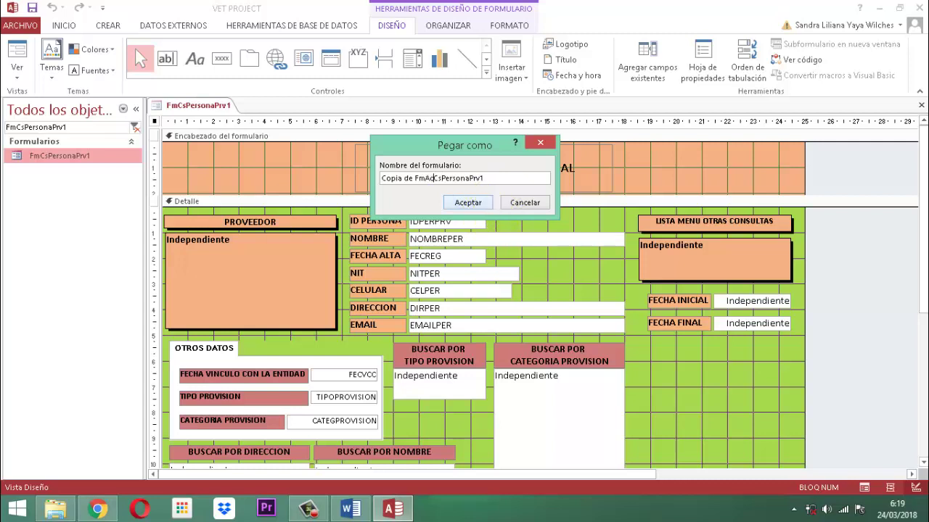
pyautogui.press('Delete')
pyautogui.press('Delete')
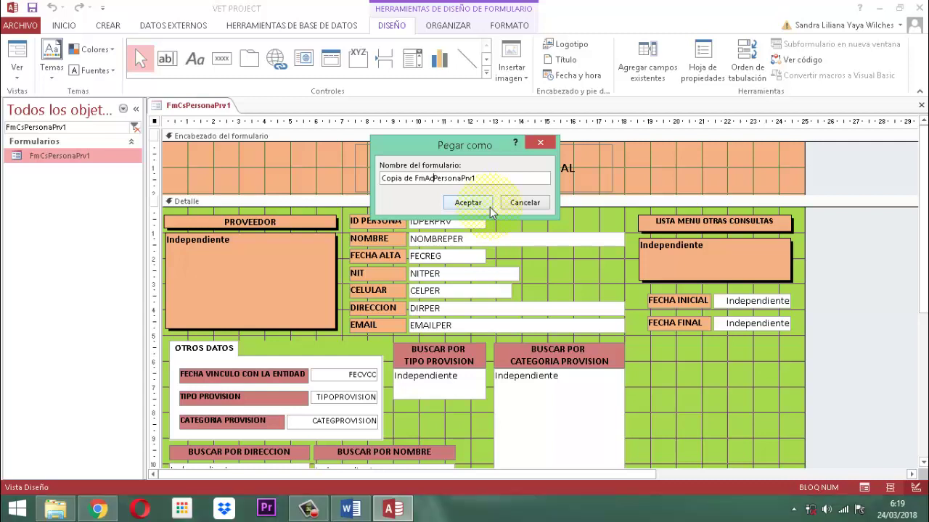
pyautogui.press('Delete')
pyautogui.press('Delete')
pyautogui.press('Delete')
pyautogui.press('Delete')
pyautogui.press('Delete')
pyautogui.press('Delete')
pyautogui.press('Delete')
pyautogui.press('Delete')
pyautogui.press('Delete')
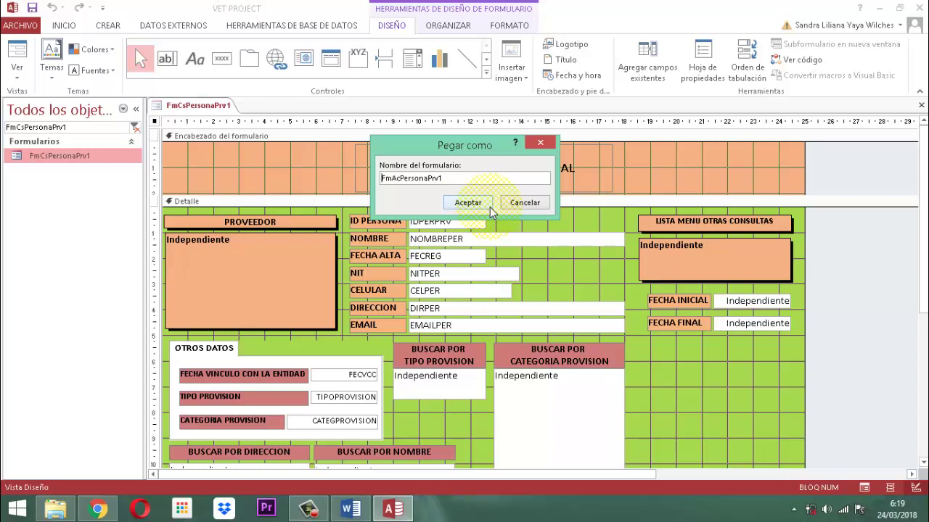
pyautogui.click(467, 202)
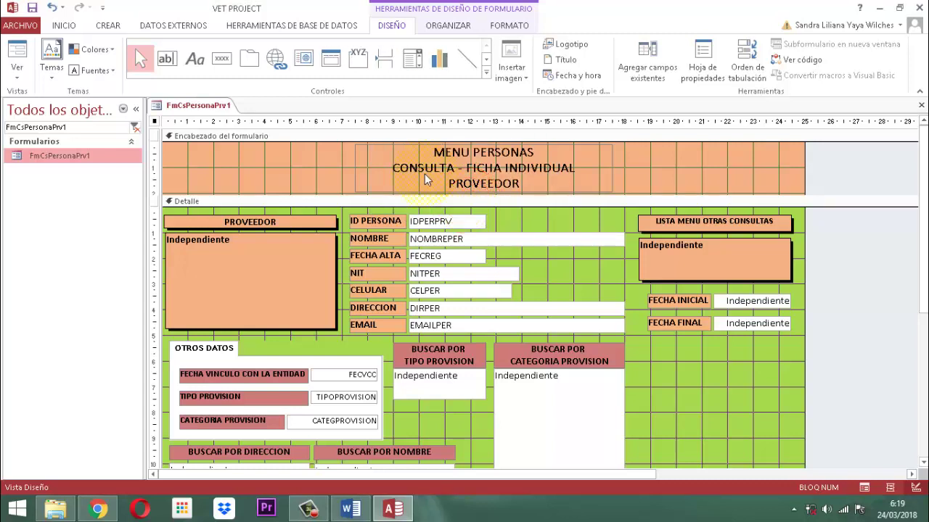
# Step: Close the FmCsPersonaPrv1 form and shorten the object search filter to Fm
pyautogui.rightClick(198, 106)
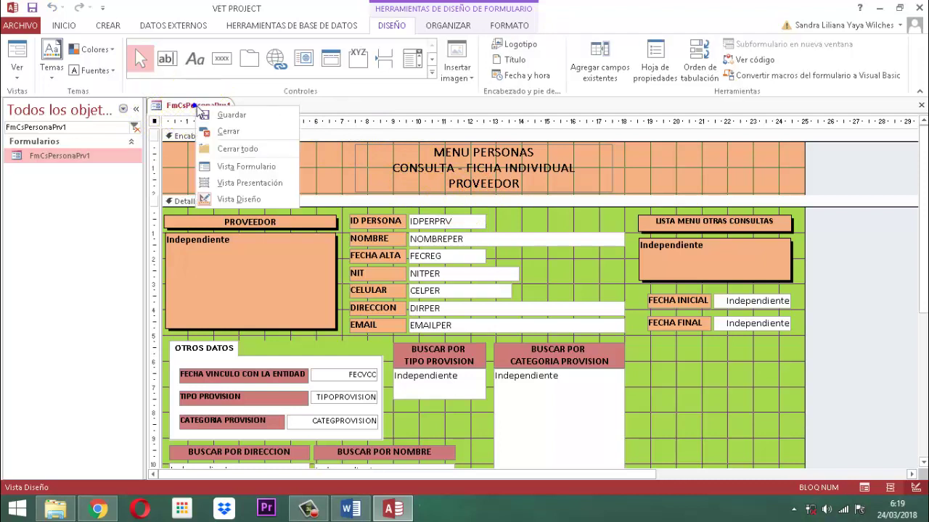
pyautogui.click(227, 132)
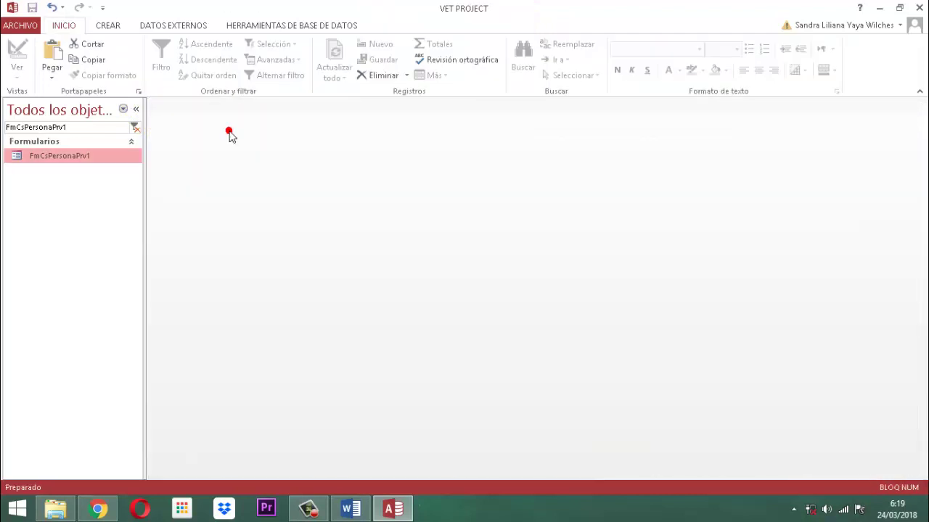
pyautogui.click(90, 132)
pyautogui.press('BackSpace')
pyautogui.press('BackSpace')
pyautogui.press('BackSpace')
pyautogui.press('BackSpace')
pyautogui.press('BackSpace')
pyautogui.press('BackSpace')
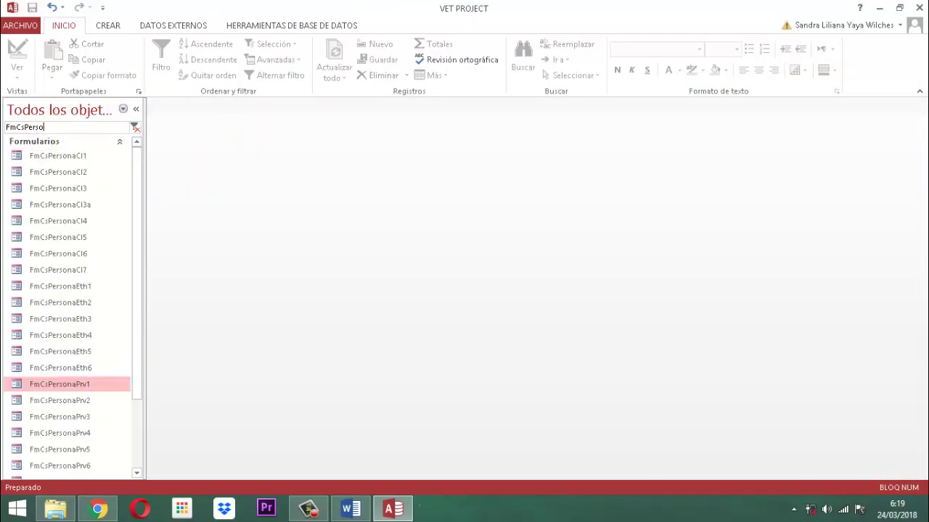
pyautogui.press('BackSpace')
pyautogui.press('BackSpace')
pyautogui.press('BackSpace')
pyautogui.press('BackSpace')
pyautogui.press('BackSpace')
pyautogui.press('BackSpace')
pyautogui.press('BackSpace')
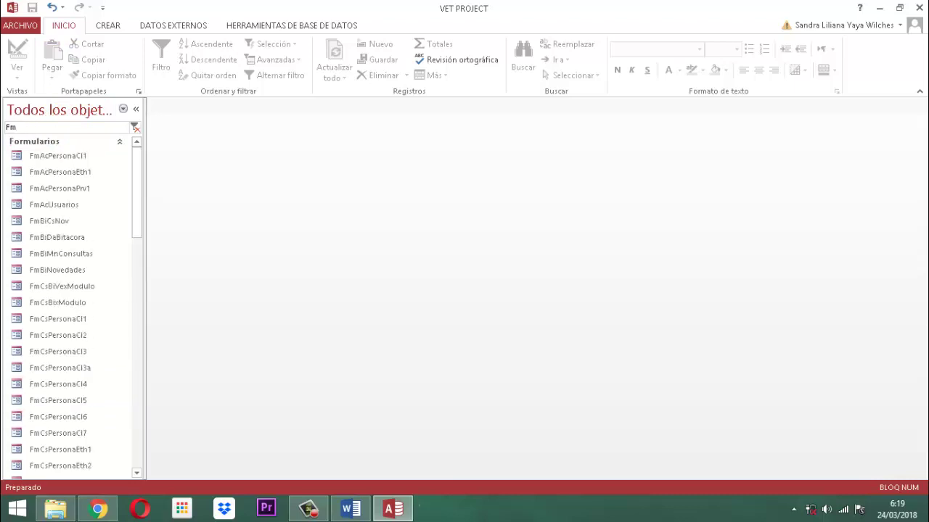
# Step: Filter the database objects by the name FmAcPersonaPrv1 and open that form in design view
pyautogui.write('AcPerso')
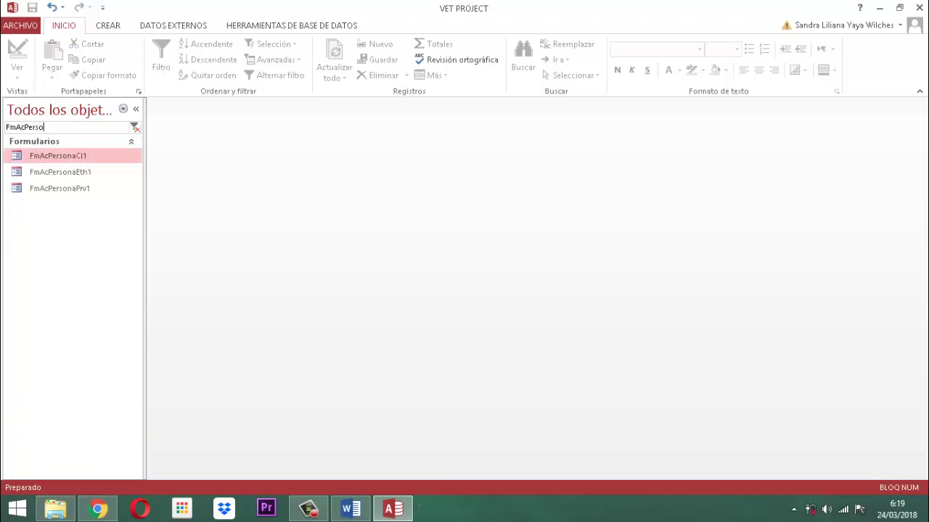
pyautogui.write('naPrv1')
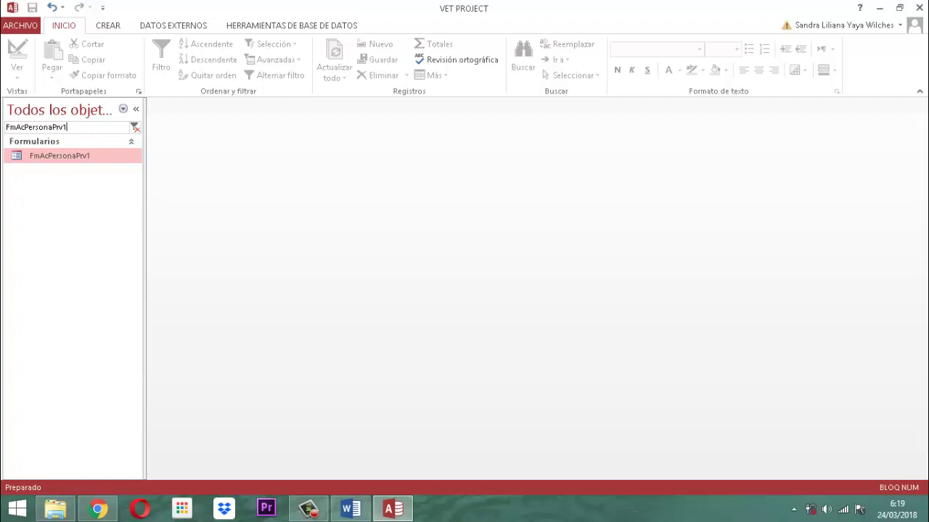
pyautogui.rightClick(99, 157)
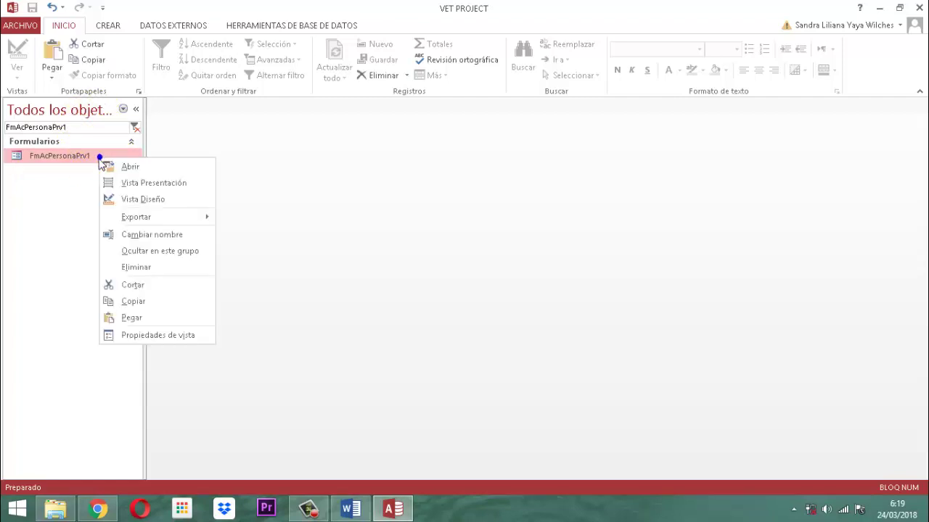
pyautogui.click(162, 207)
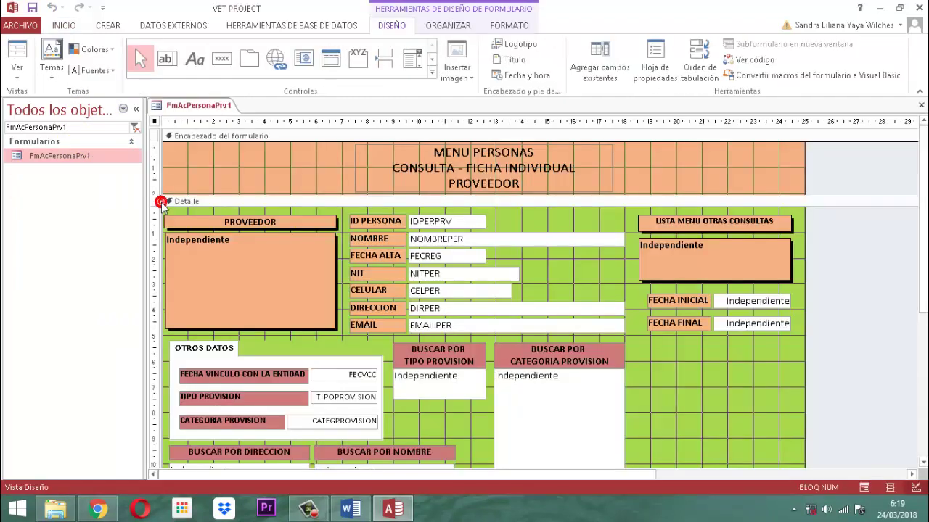
# Step: Replace the word CONSULTA with ACTUALIZAR in the form header title
pyautogui.click(440, 174)
pyautogui.click(439, 174)
pyautogui.doubleClick(441, 172)
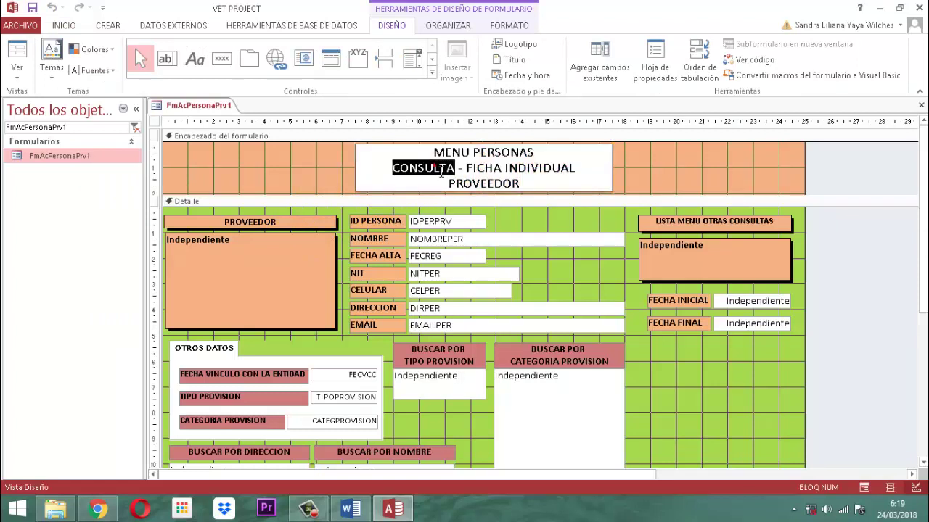
pyautogui.press('capslock')
pyautogui.write('ACTUA')
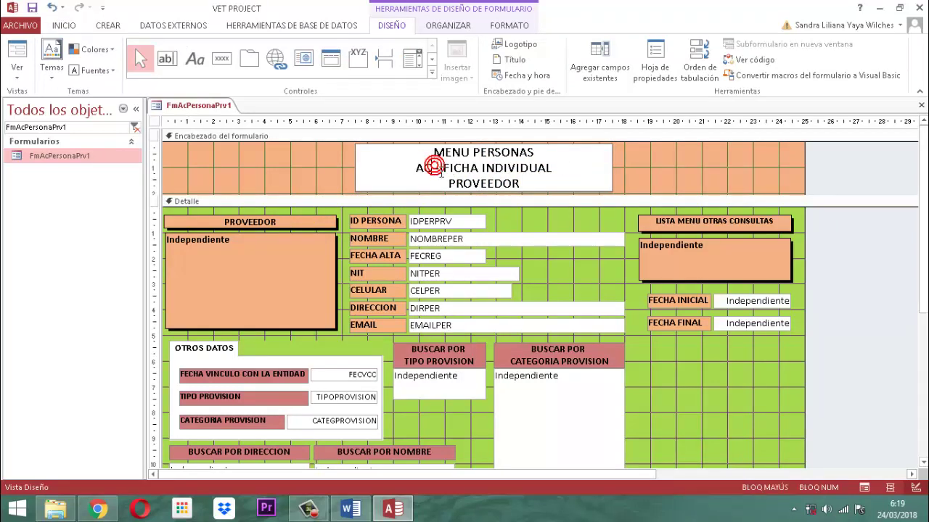
pyautogui.write('LIZAR')
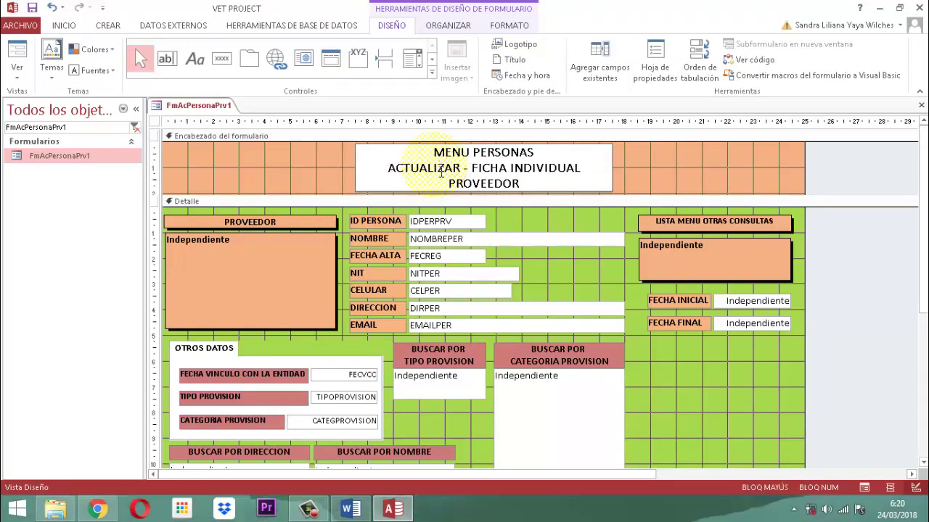
pyautogui.click(660, 172)
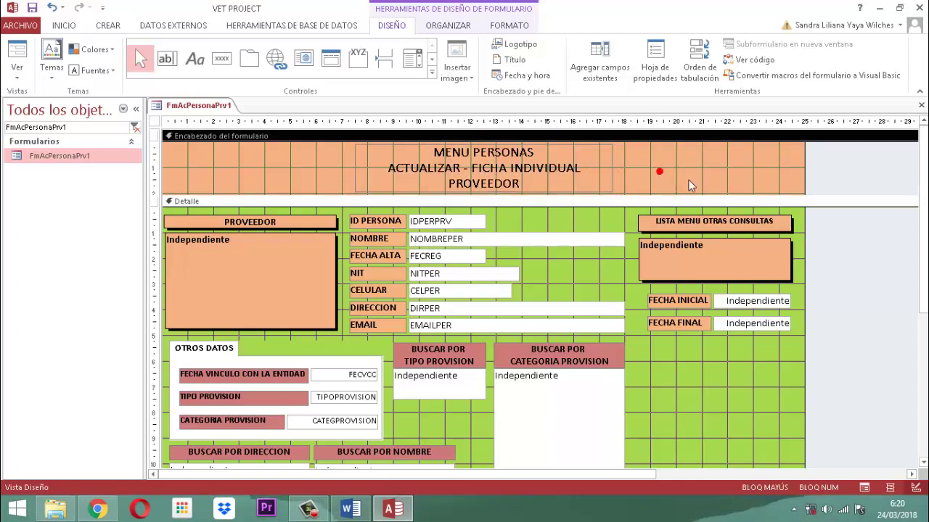
# Step: Delete the LISTA MENU OTRAS CONSULTAS list and the FECHA INICIAL and FECHA FINAL fields from the detail section
pyautogui.scroll(-1, 856, 259)
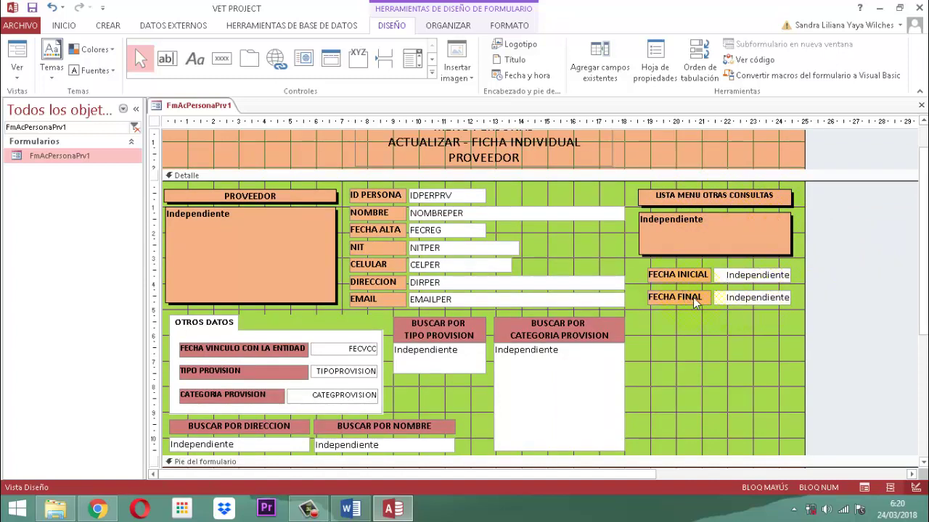
pyautogui.moveTo(831, 196); pyautogui.dragTo(684, 305)
pyautogui.press('Delete')
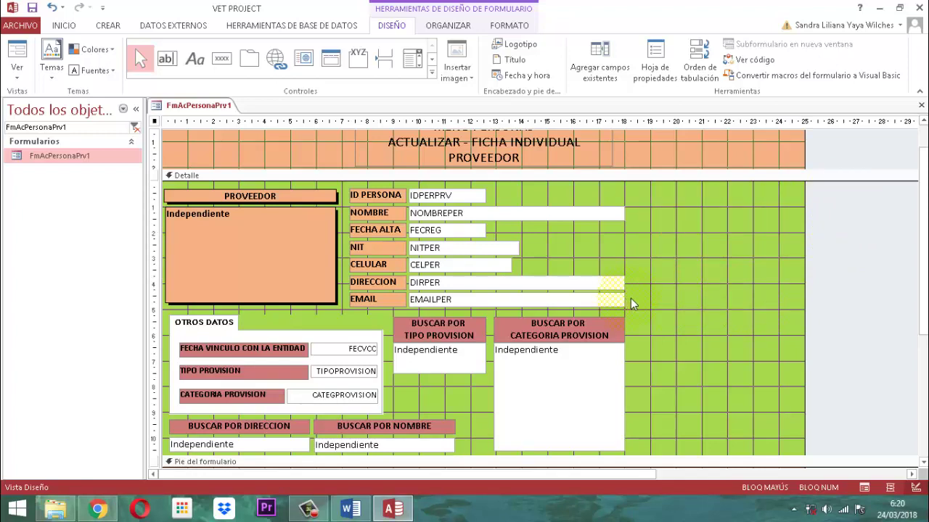
# Step: Delete the BUSCAR POR DIRECCION and BUSCAR POR NOMBRE controls with their labels
pyautogui.scroll(-2, 630, 303)
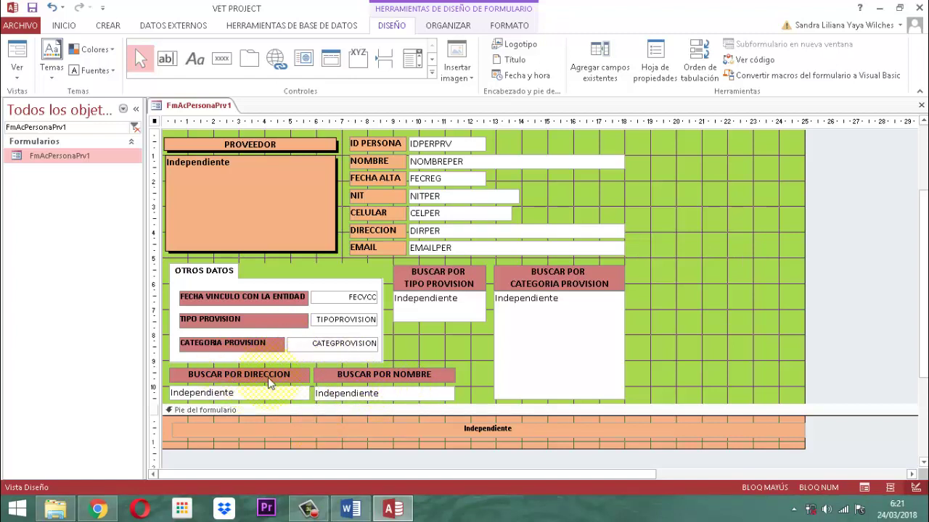
pyautogui.moveTo(474, 375); pyautogui.dragTo(237, 399)
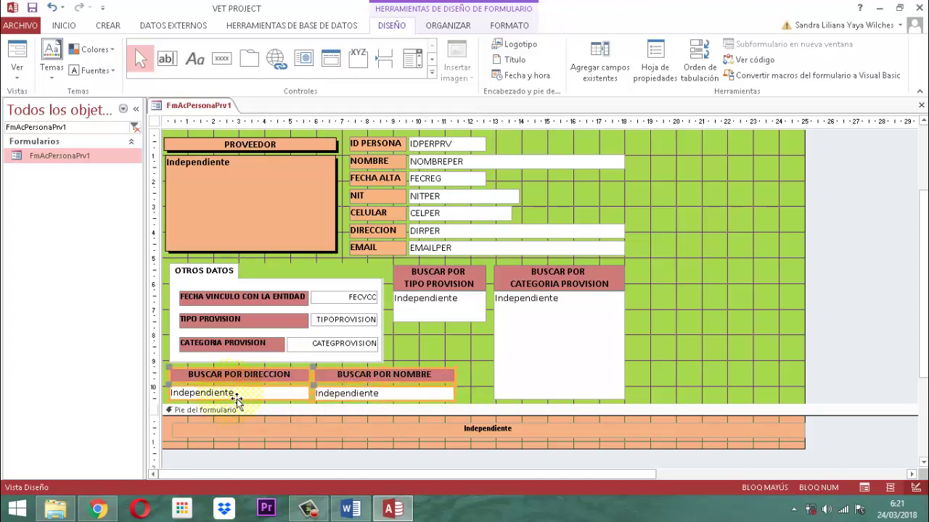
pyautogui.press('Delete')
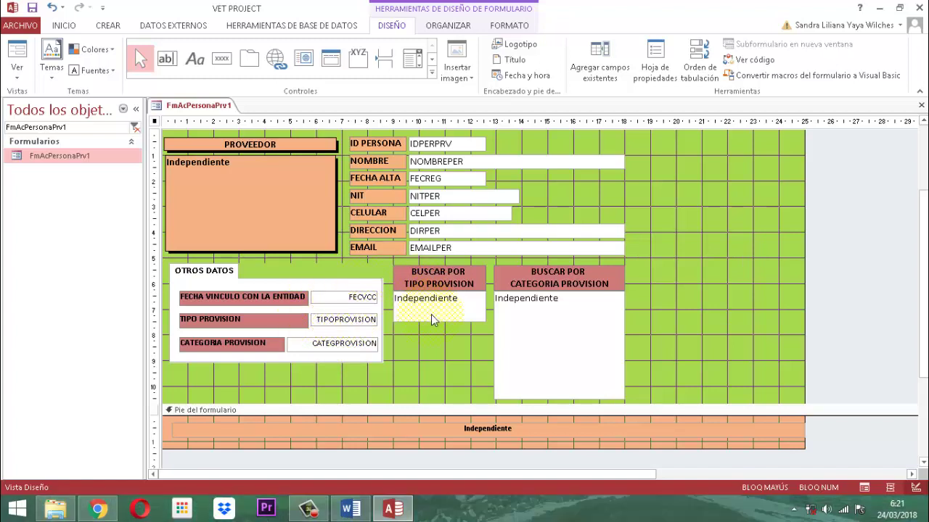
# Step: Narrow the footer text box to end at about the 18 ruler mark and reduce the form width to about 18.5
pyautogui.click(627, 437)
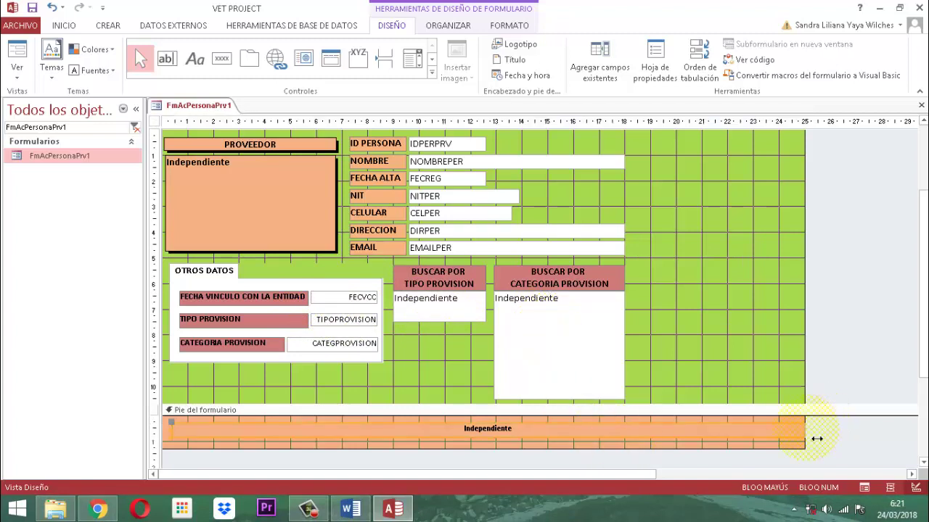
pyautogui.moveTo(815, 439); pyautogui.dragTo(639, 446)
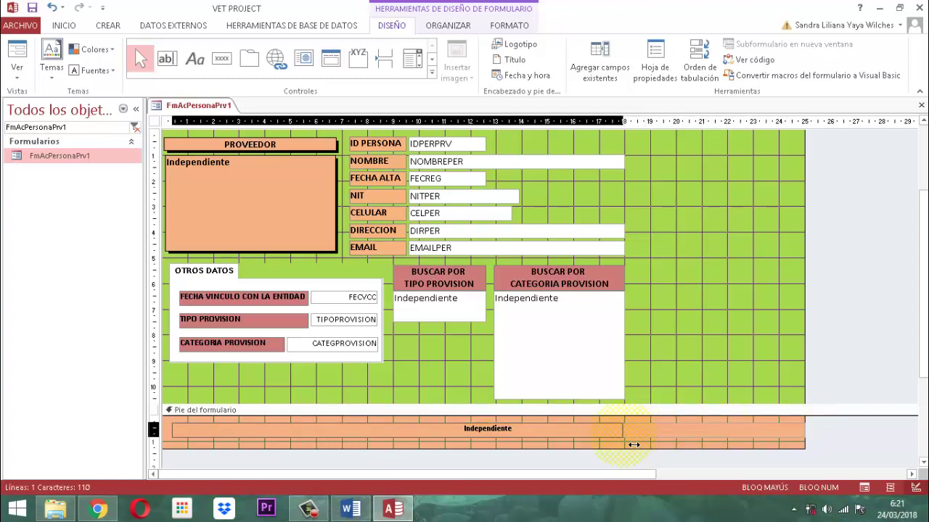
pyautogui.moveTo(635, 445); pyautogui.dragTo(633, 444)
pyautogui.click(633, 443)
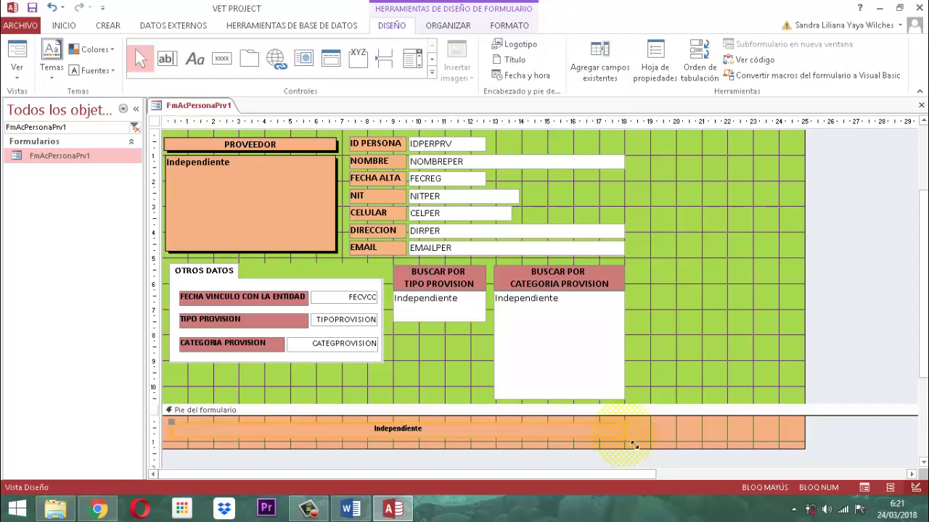
pyautogui.click(866, 339)
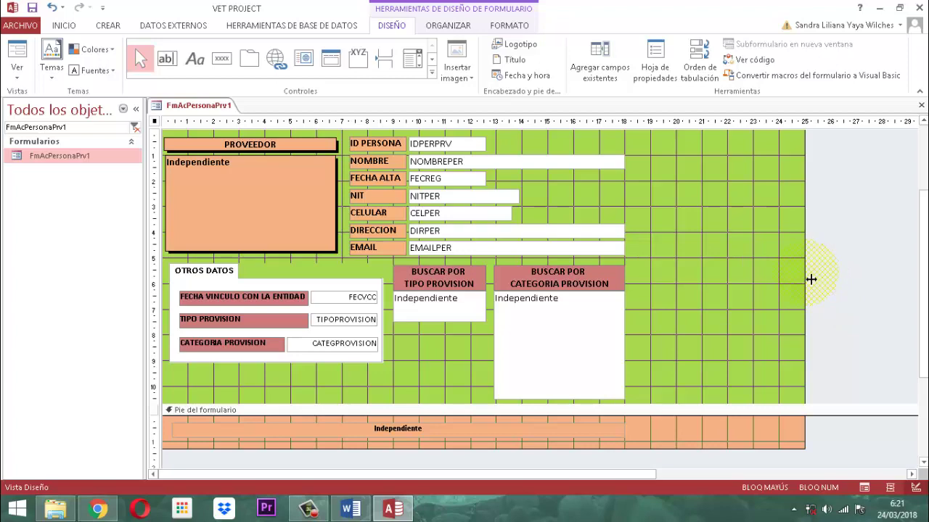
pyautogui.scroll(3, 829, 284)
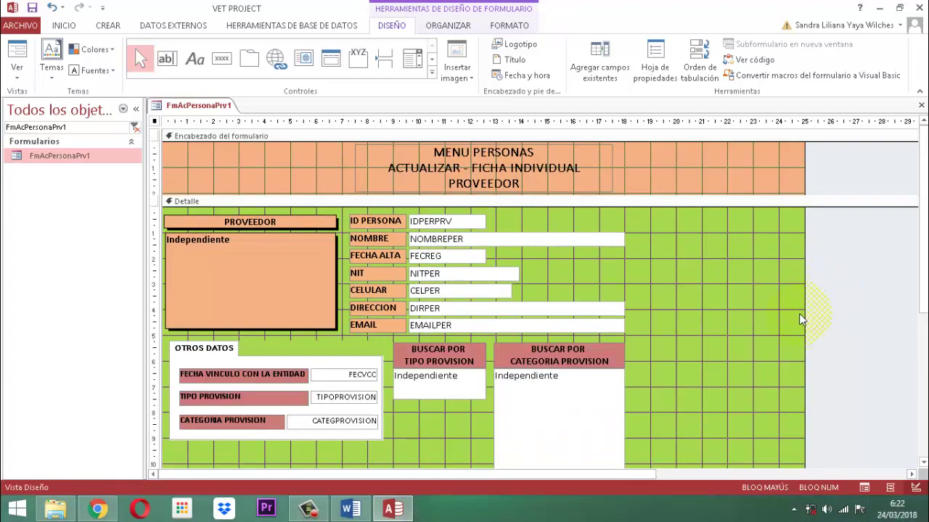
pyautogui.moveTo(809, 316); pyautogui.dragTo(639, 338)
pyautogui.scroll(-5, 751, 334)
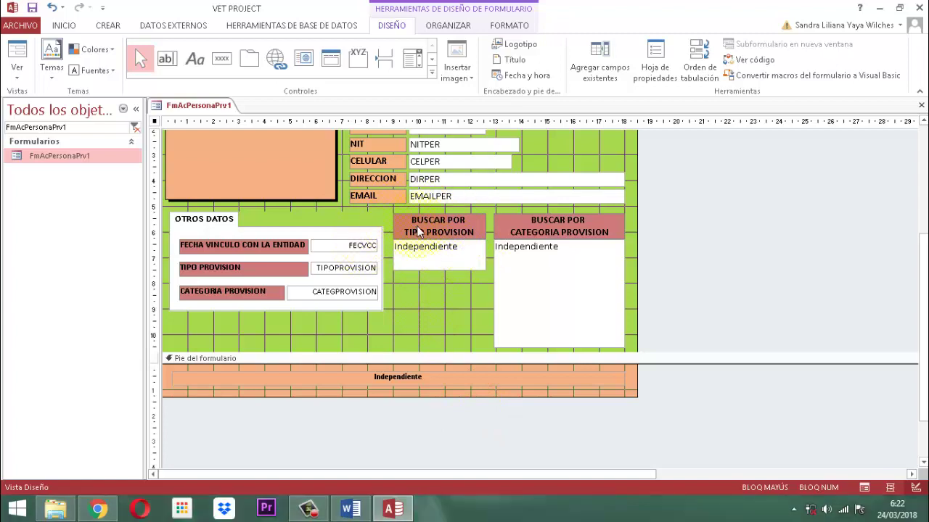
pyautogui.click(430, 263)
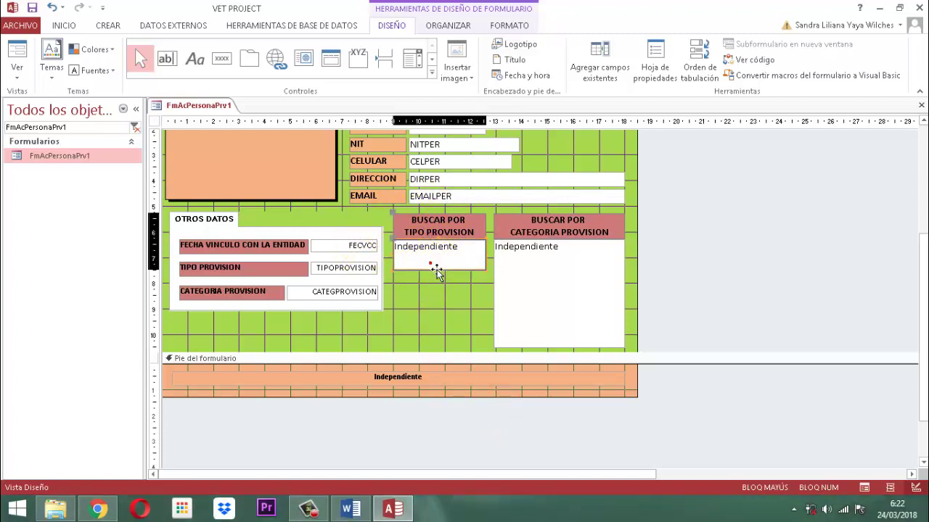
pyautogui.click(431, 263)
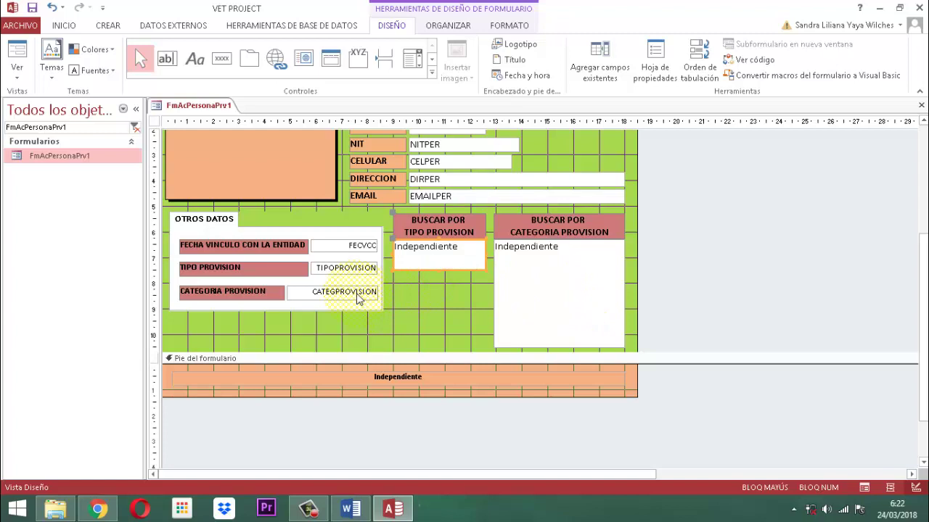
pyautogui.click(573, 296)
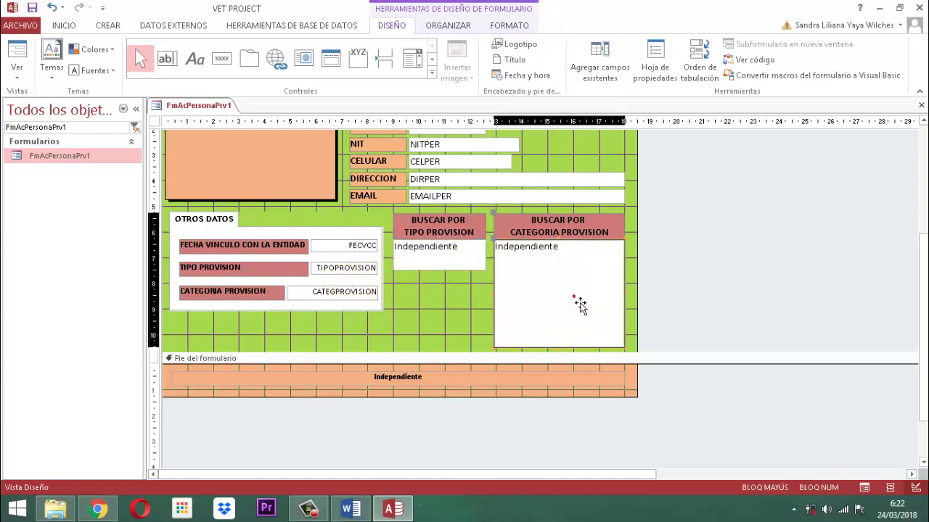
pyautogui.click(465, 270)
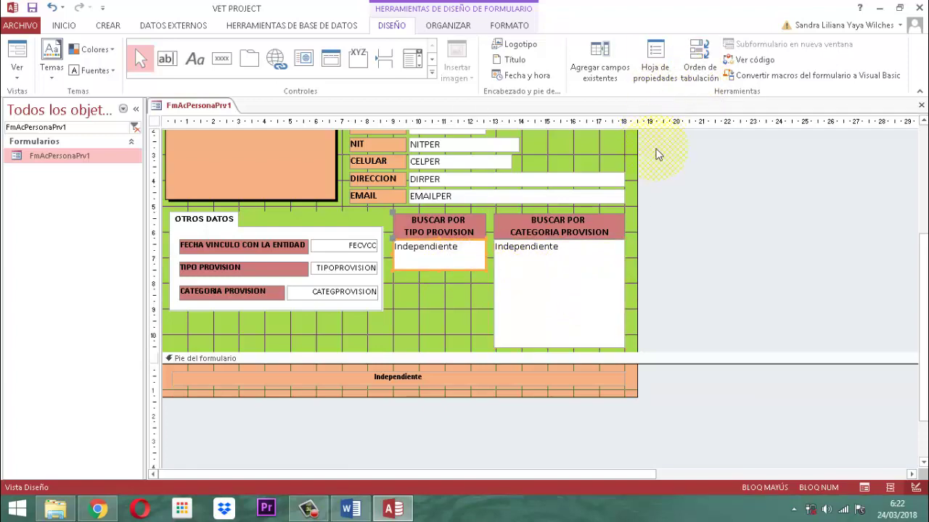
# Step: Set the Bloqueado property to No for the FECREG, NITPER, CELPER, DIRPER and EMAILPER fields together
pyautogui.scroll(3, 732, 217)
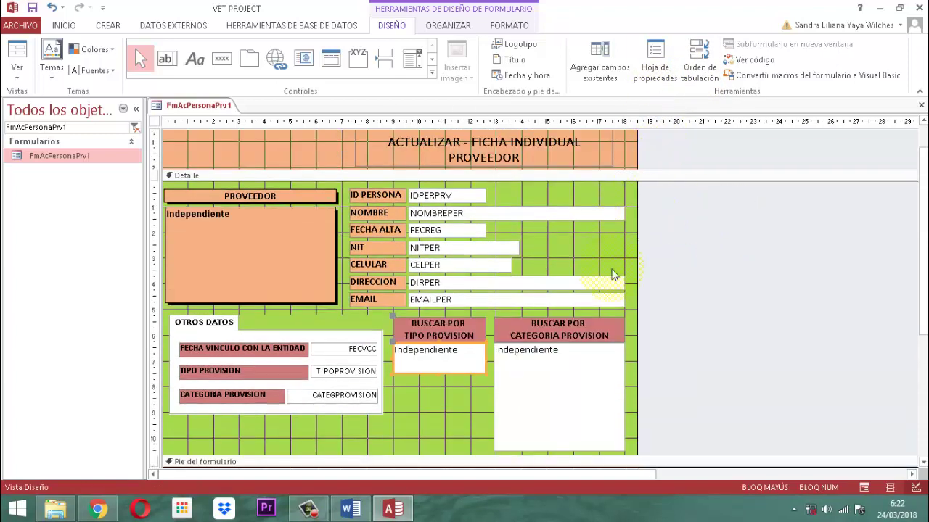
pyautogui.click(663, 256)
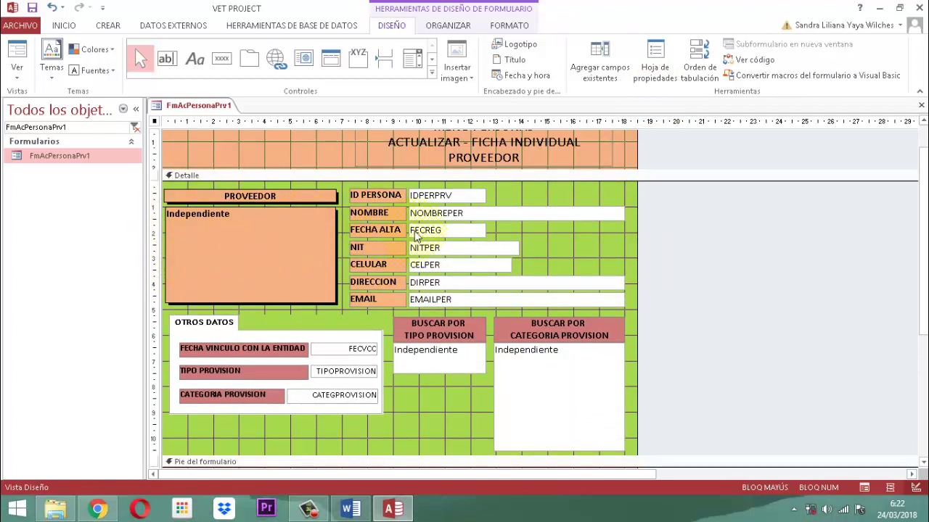
pyautogui.click(455, 230)
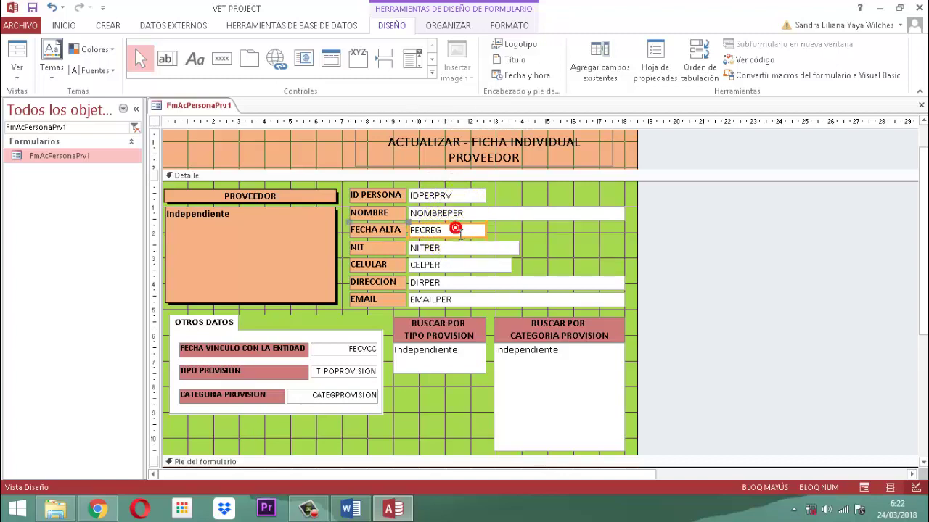
pyautogui.keyDown('shift'); pyautogui.click(458, 249); pyautogui.keyUp('shift')
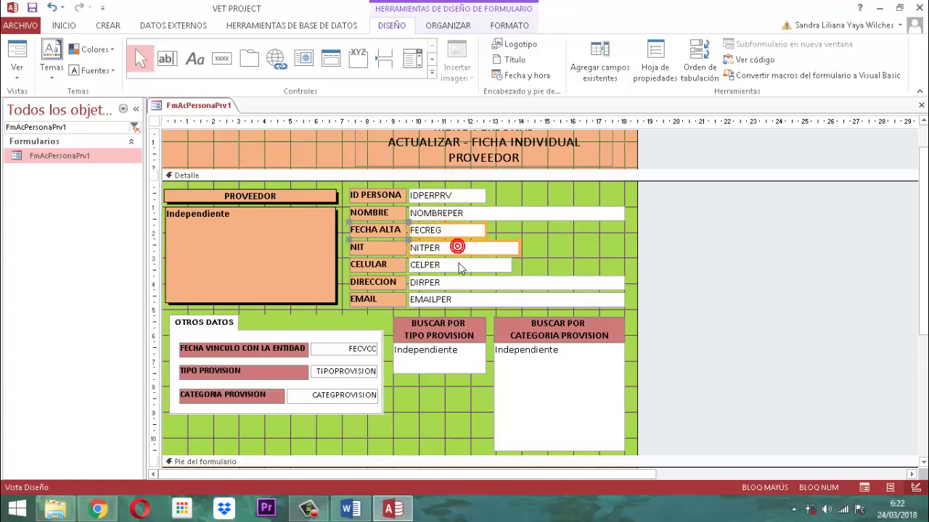
pyautogui.keyDown('shift'); pyautogui.click(463, 266); pyautogui.keyUp('shift')
pyautogui.keyDown('shift'); pyautogui.click(461, 281); pyautogui.keyUp('shift')
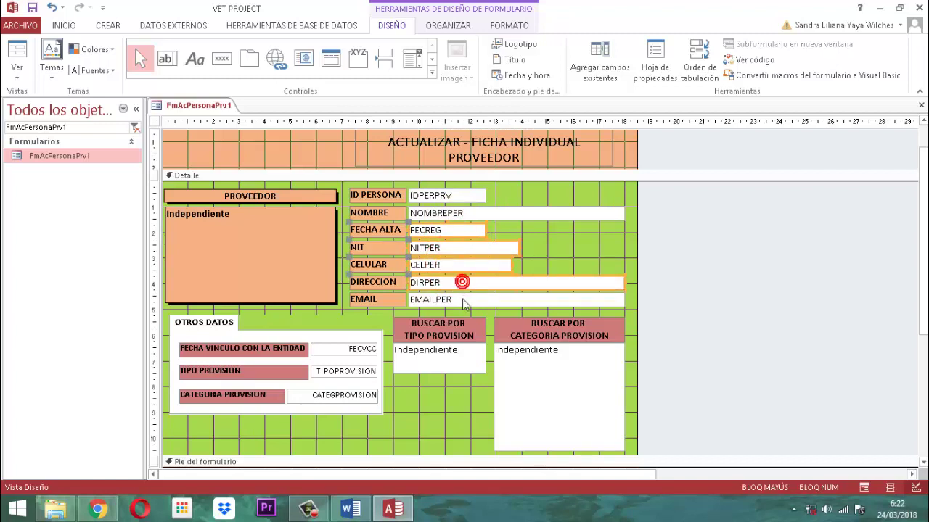
pyautogui.keyDown('shift'); pyautogui.click(468, 300); pyautogui.keyUp('shift')
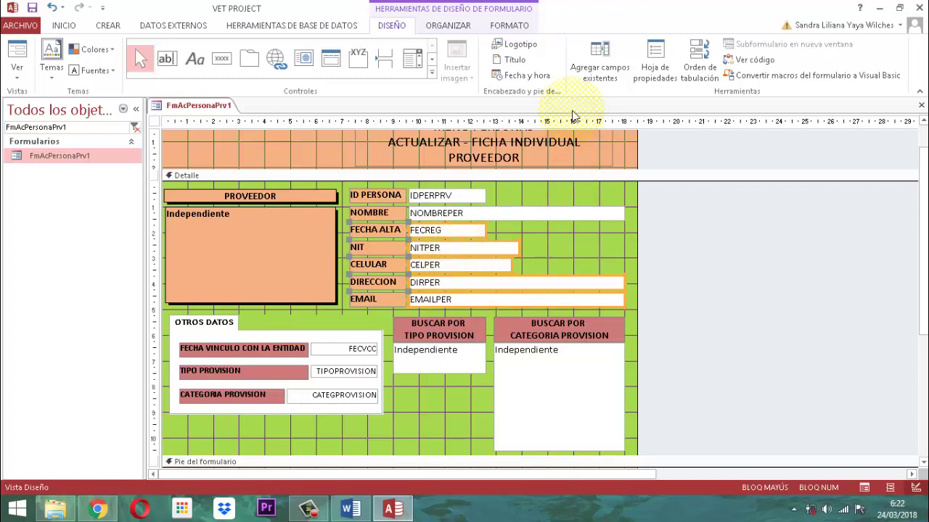
pyautogui.click(667, 62)
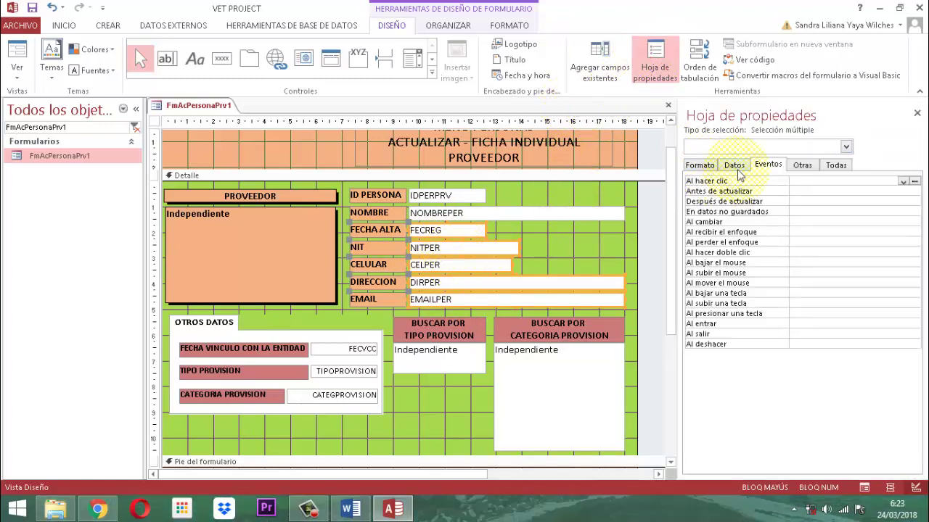
pyautogui.click(736, 164)
pyautogui.click(841, 263)
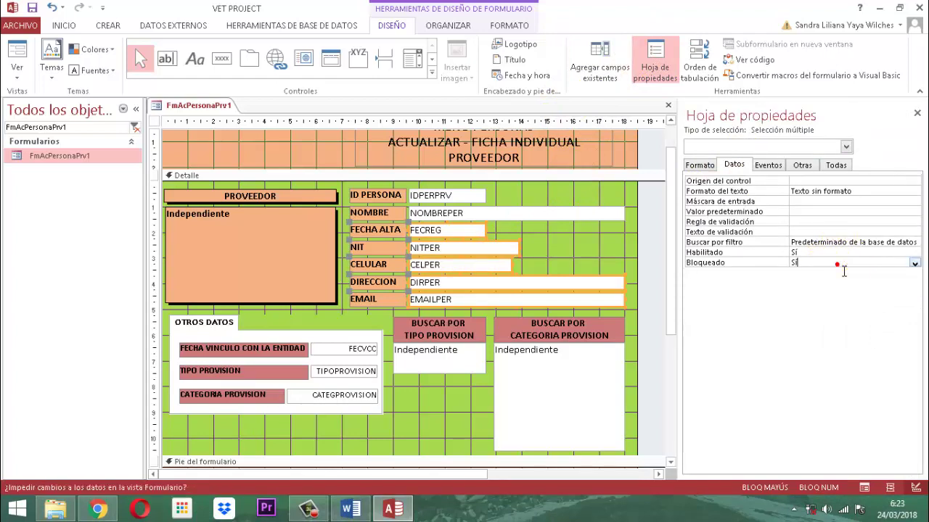
pyautogui.click(914, 264)
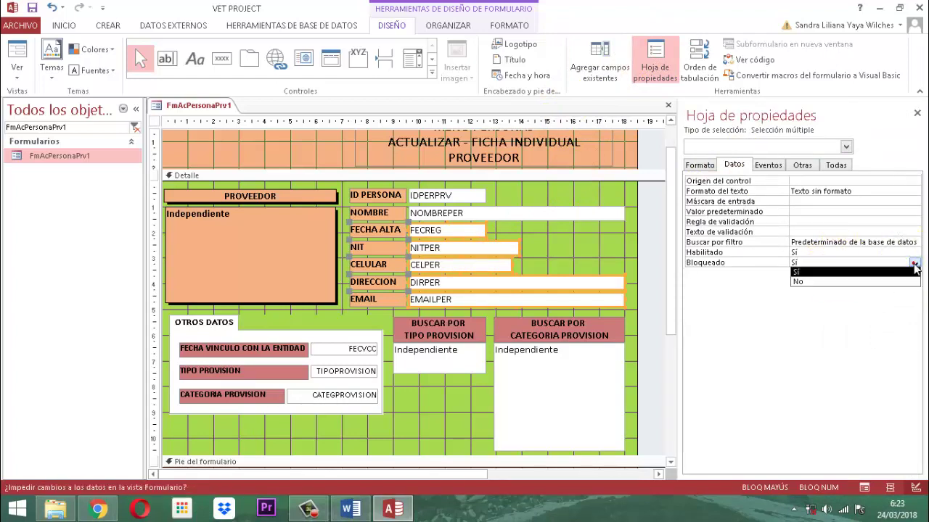
pyautogui.click(800, 282)
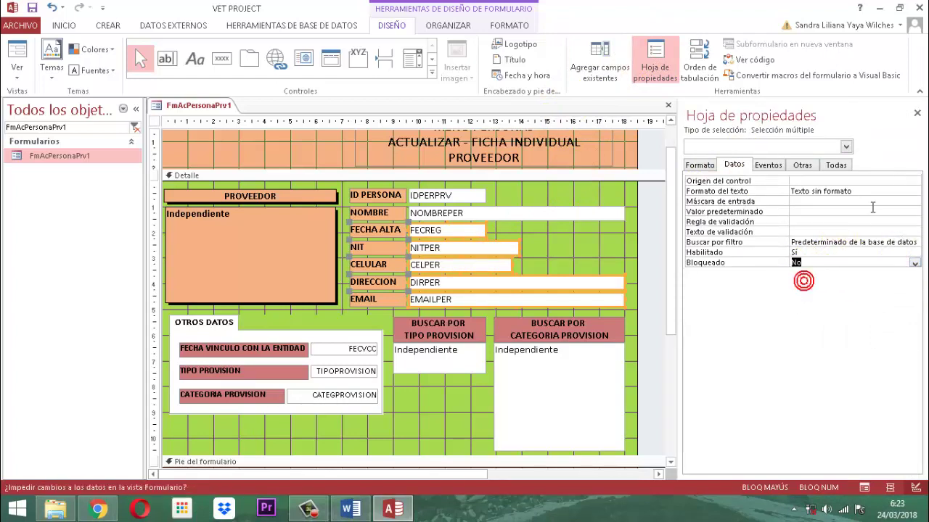
pyautogui.click(918, 113)
pyautogui.click(802, 276)
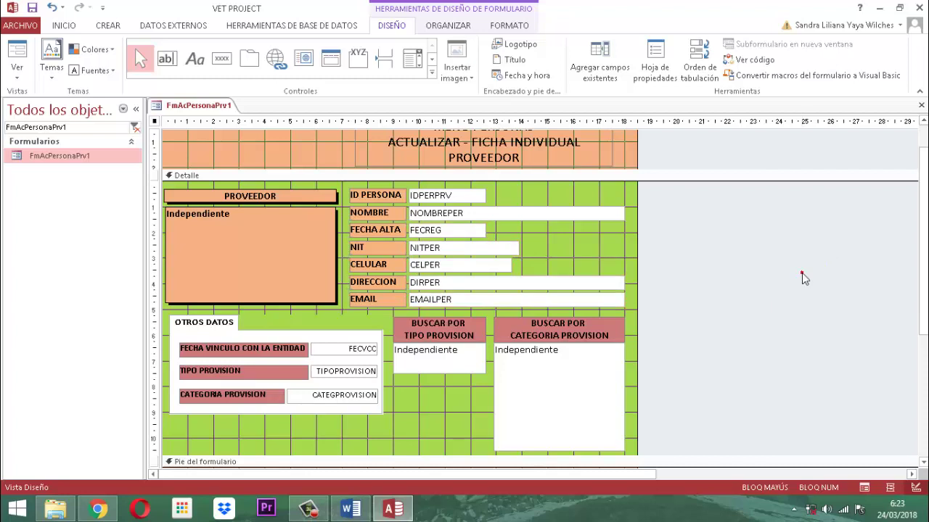
# Step: Check the Bloqueado property of the FECVCC field in the OTROS DATOS section
pyautogui.click(351, 354)
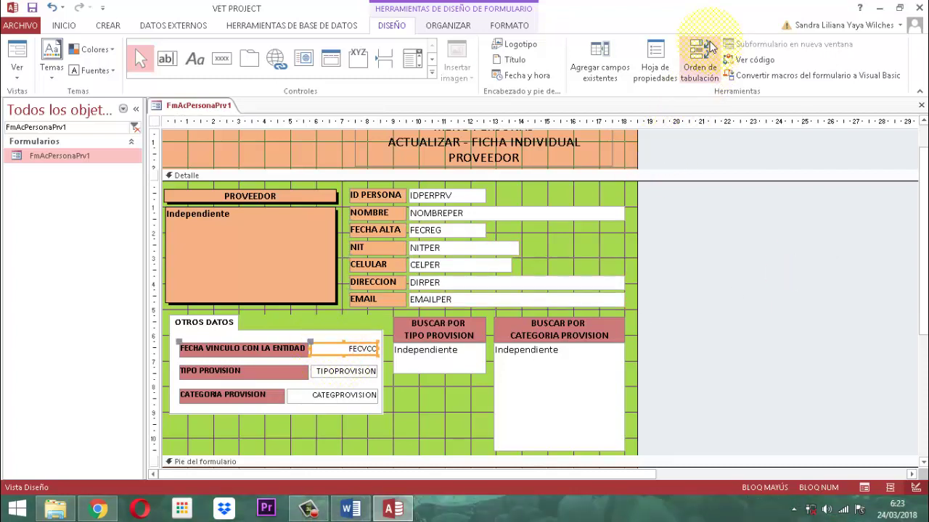
pyautogui.click(656, 60)
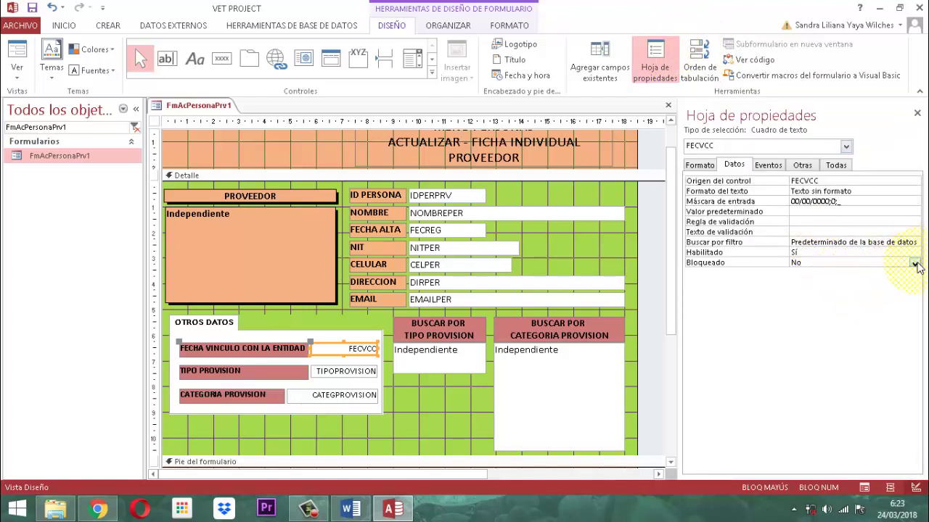
pyautogui.click(917, 115)
pyautogui.click(785, 298)
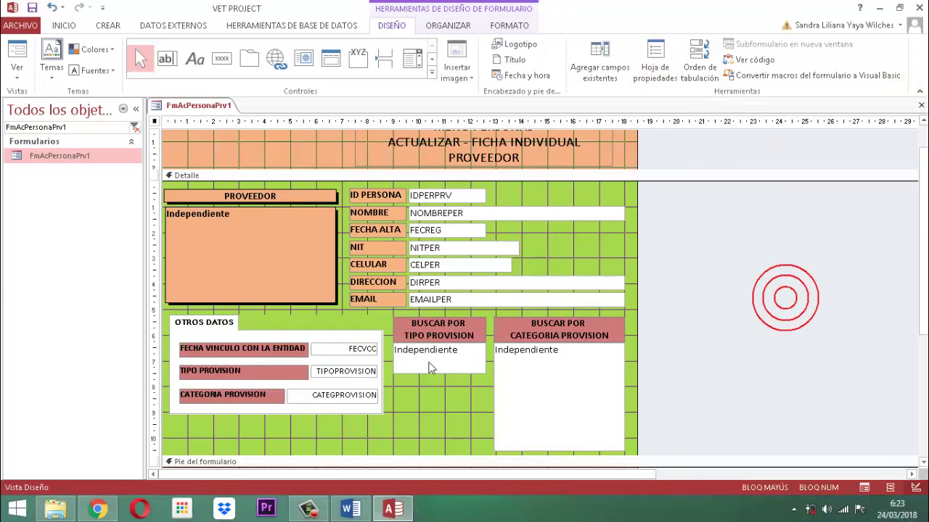
# Step: Set the Bloqueado property to Sí for the TIPOPROVISION and CATEGPROVISION fields, keeping the form open in design view
pyautogui.click(350, 374)
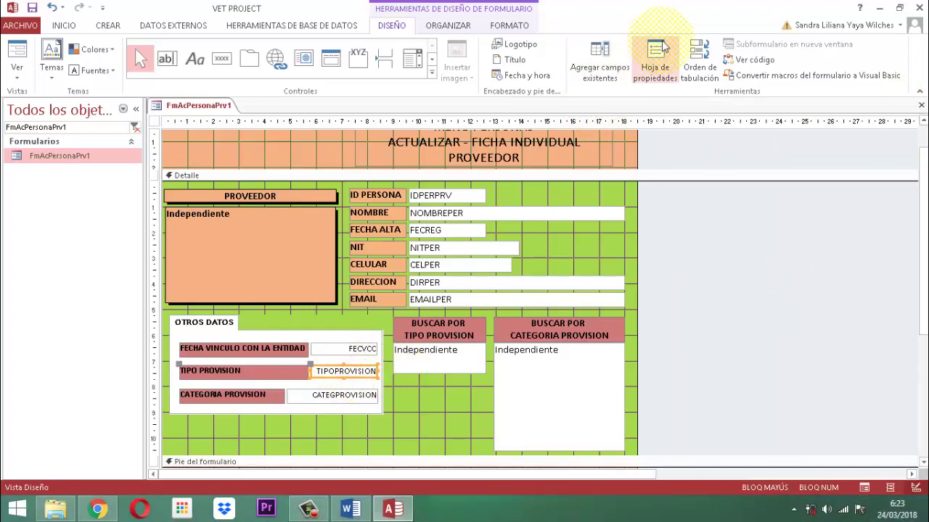
pyautogui.click(655, 62)
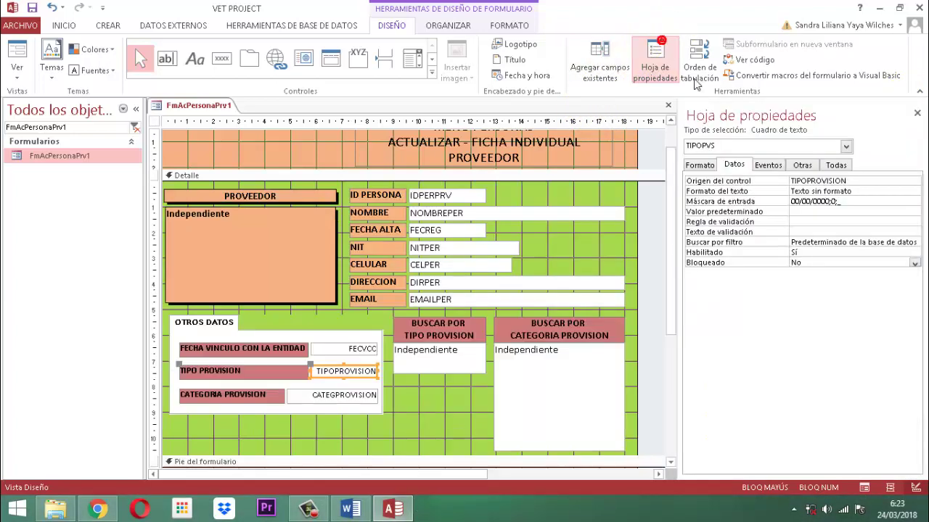
pyautogui.click(915, 264)
pyautogui.click(802, 271)
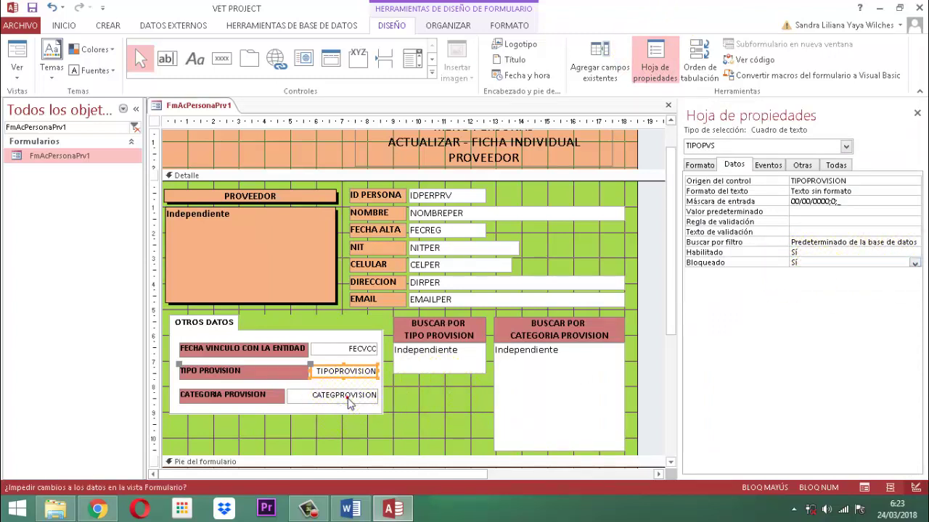
pyautogui.click(345, 398)
pyautogui.click(914, 264)
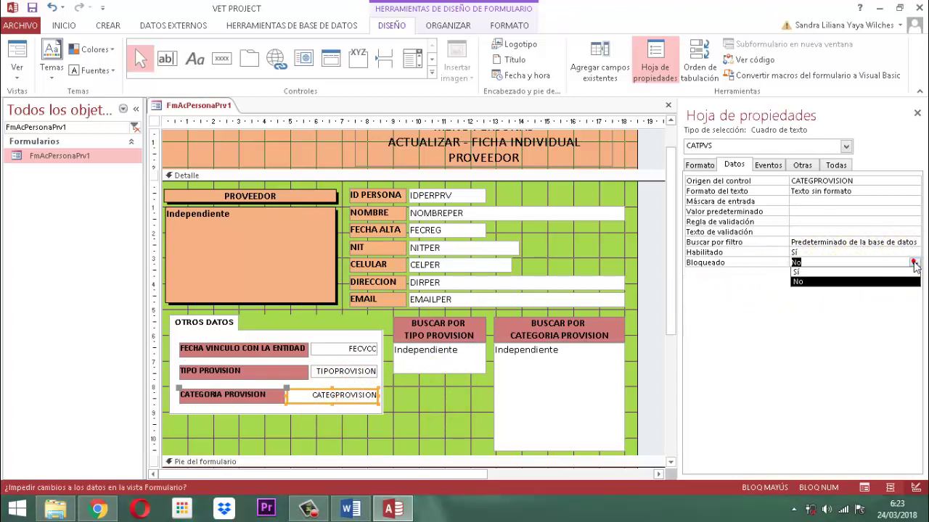
pyautogui.click(797, 271)
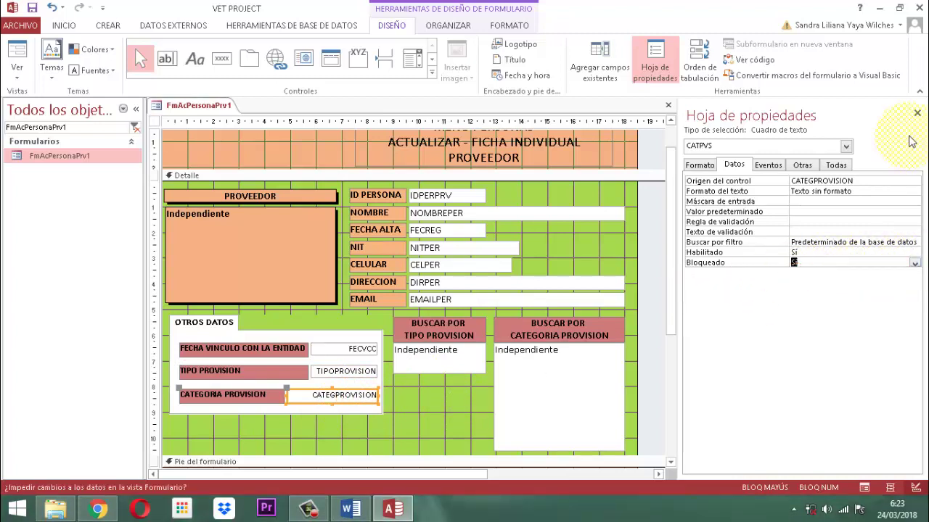
pyautogui.click(917, 114)
pyautogui.click(920, 106)
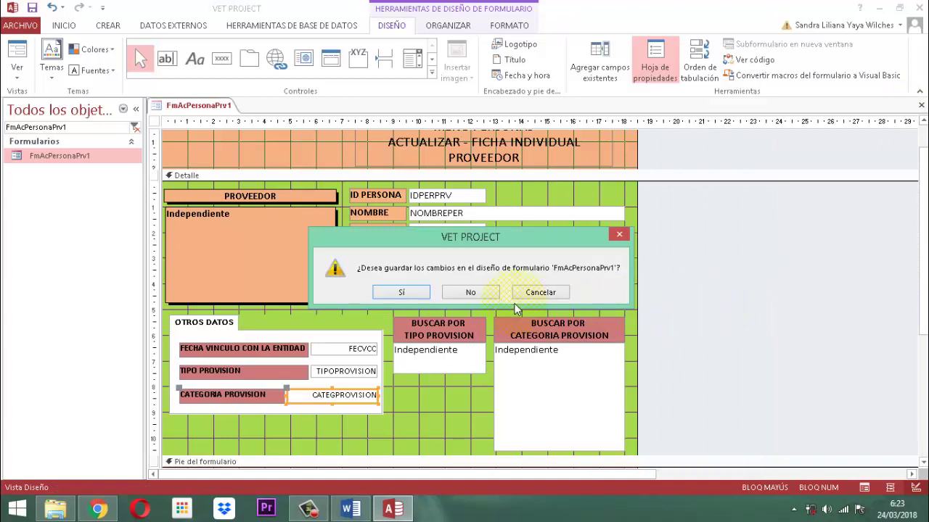
pyautogui.click(540, 292)
pyautogui.click(718, 271)
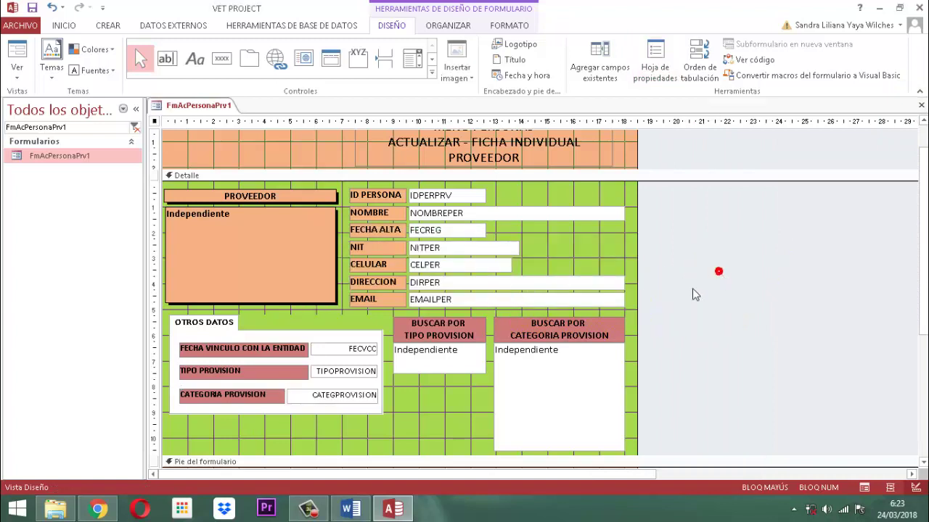
# Step: Review the Bloqueado property of the TIPOPROVISION and CATEGPROVISION fields
pyautogui.click(359, 372)
pyautogui.click(655, 71)
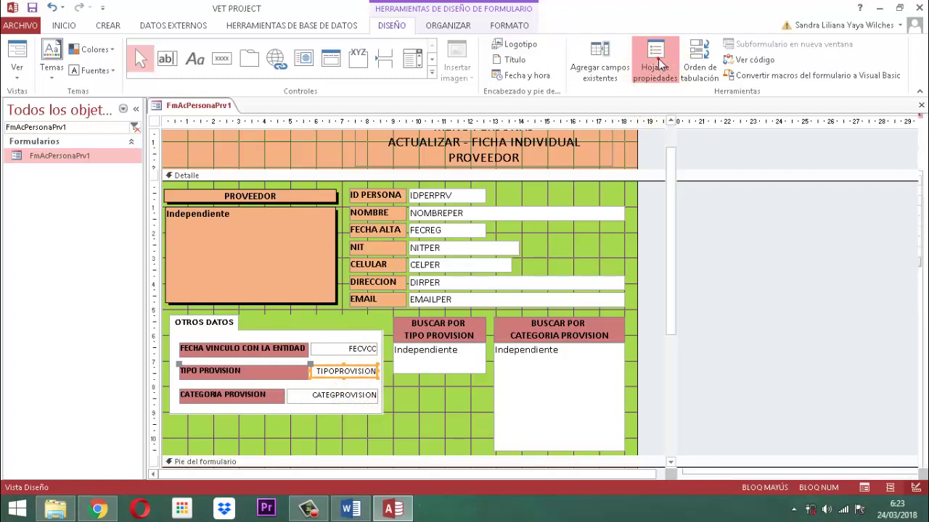
pyautogui.click(372, 398)
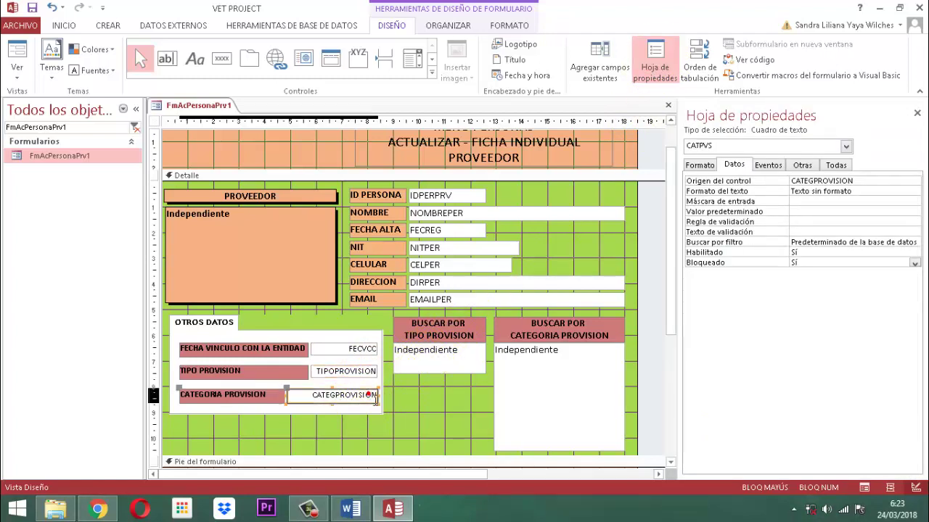
pyautogui.click(918, 112)
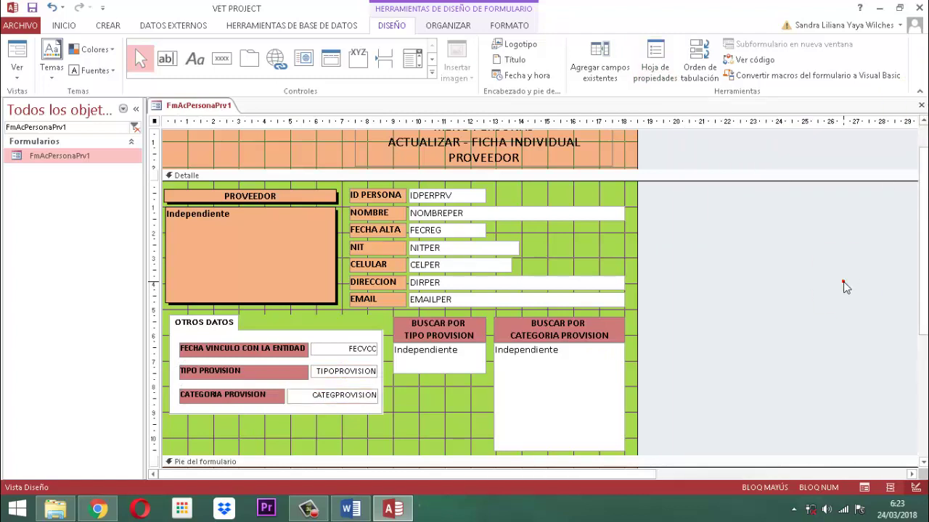
pyautogui.click(842, 281)
# Step: Set Permitir ediciones de lista de valores to No for the BUSCAR POR TIPO PROVISION list
pyautogui.click(448, 372)
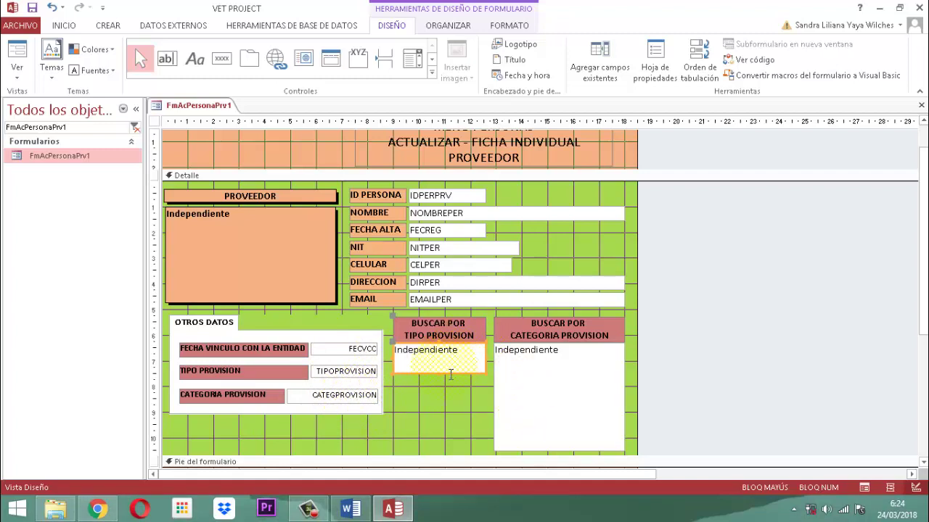
pyautogui.click(661, 62)
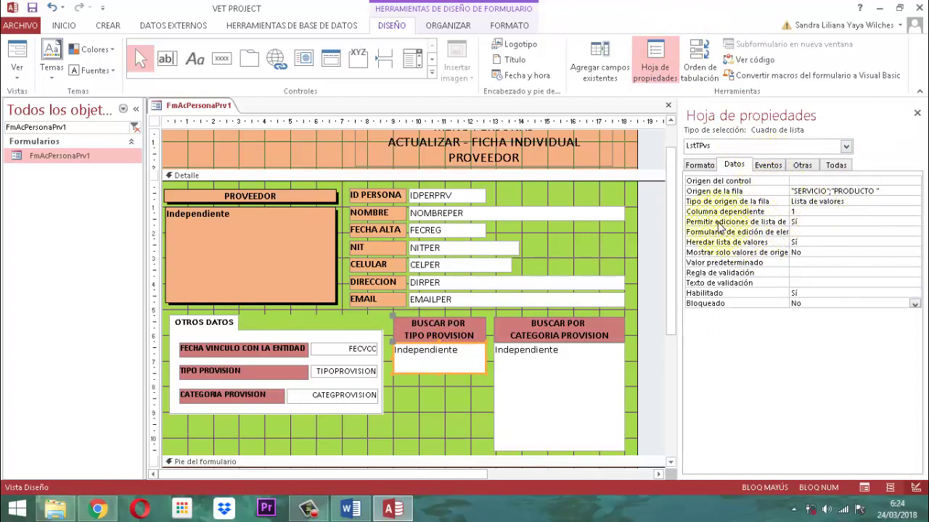
pyautogui.click(819, 222)
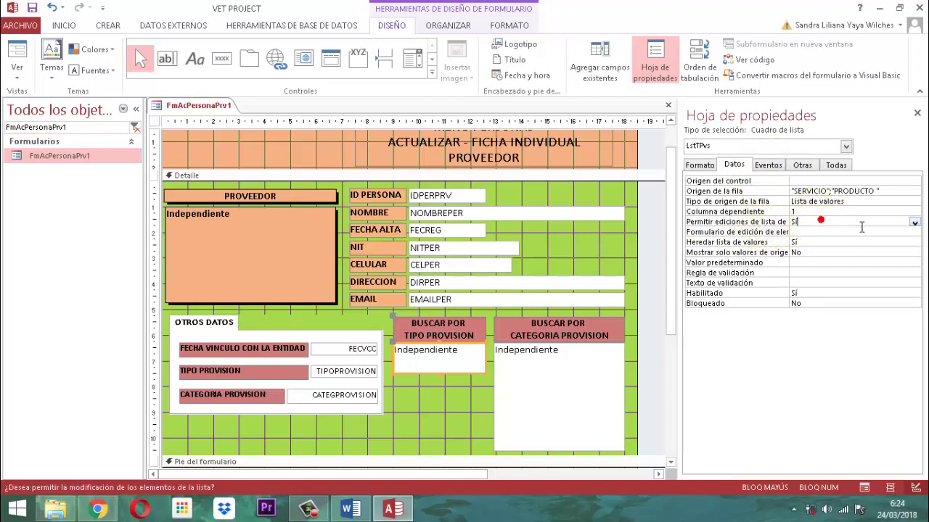
pyautogui.click(915, 223)
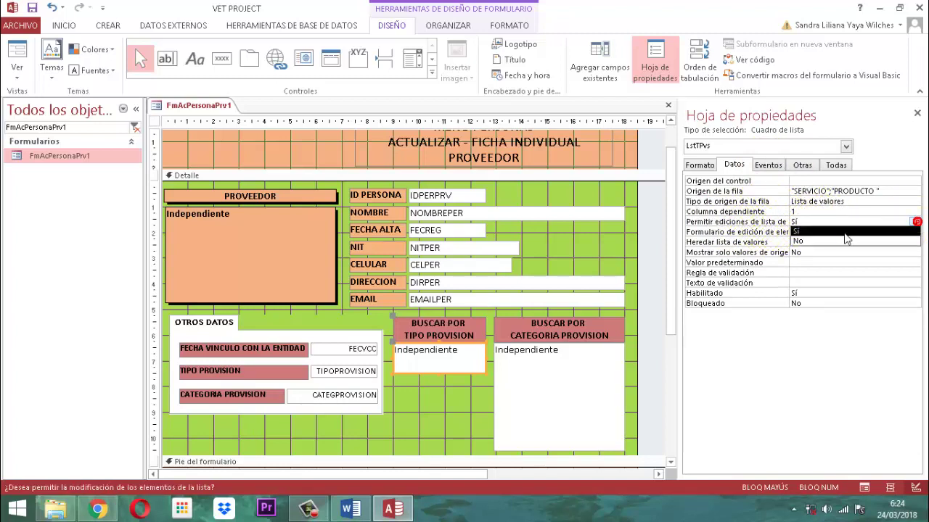
pyautogui.click(800, 243)
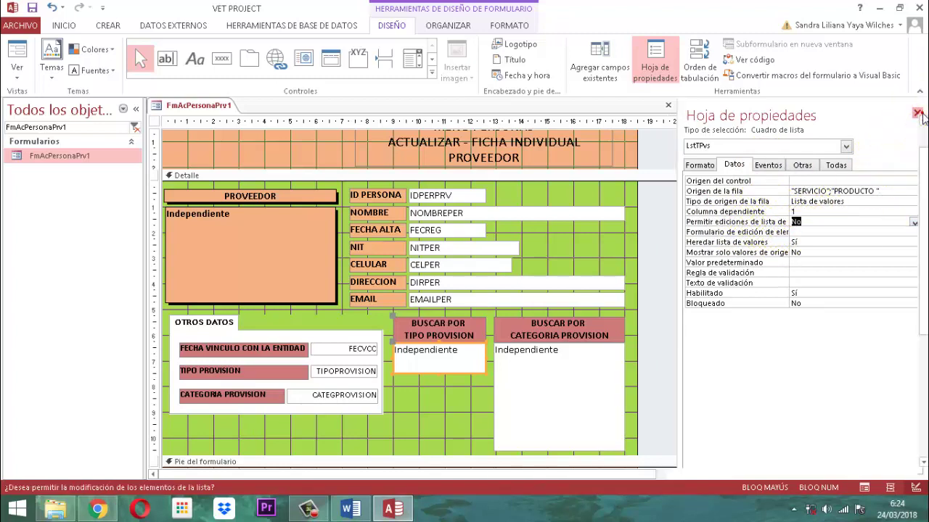
pyautogui.click(917, 113)
# Step: Set Permitir ediciones de lista de valores to No for the BUSCAR POR CATEGORIA PROVISION list
pyautogui.click(588, 389)
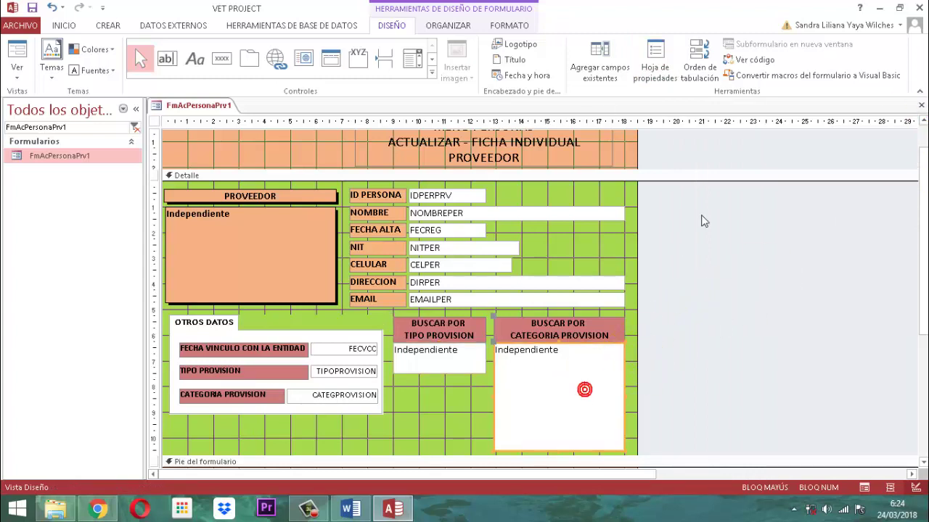
pyautogui.click(655, 58)
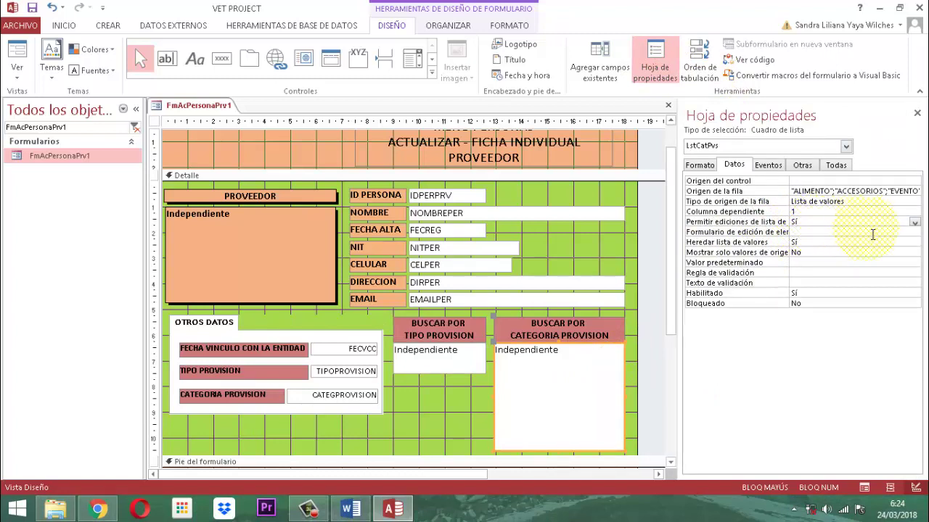
pyautogui.click(913, 222)
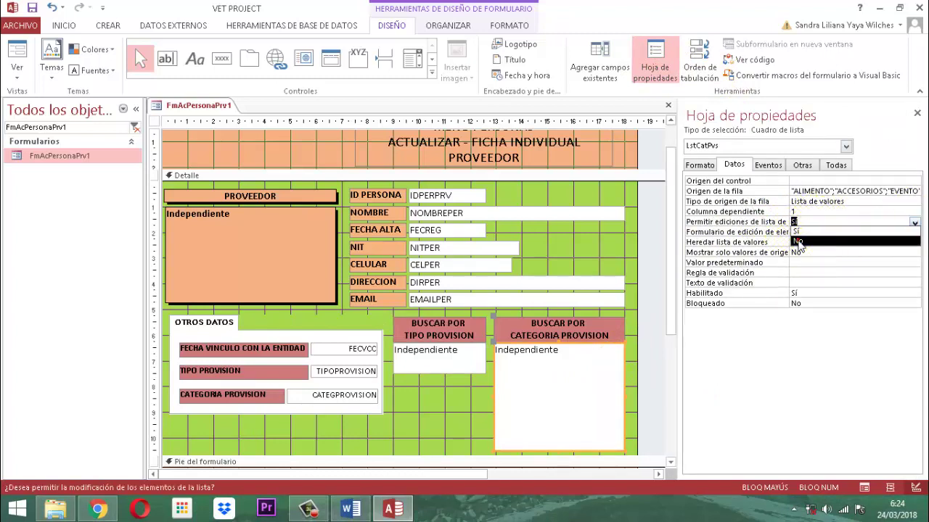
pyautogui.click(798, 232)
pyautogui.click(917, 114)
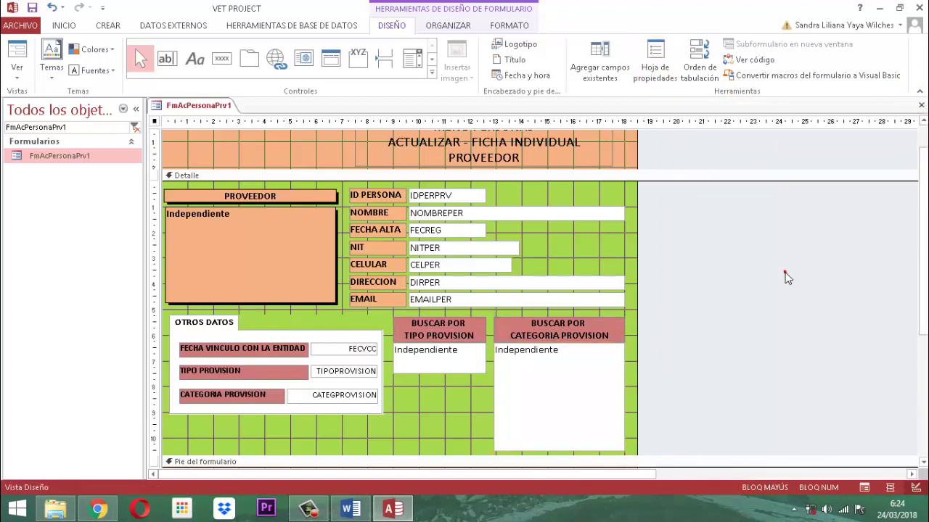
# Step: Open the Al hacer clic procedure of the BUSCAR POR TIPO PROVISION list and delete its DoCmd.OpenForm "FmCsPersonaPrv2" line
pyautogui.click(462, 365)
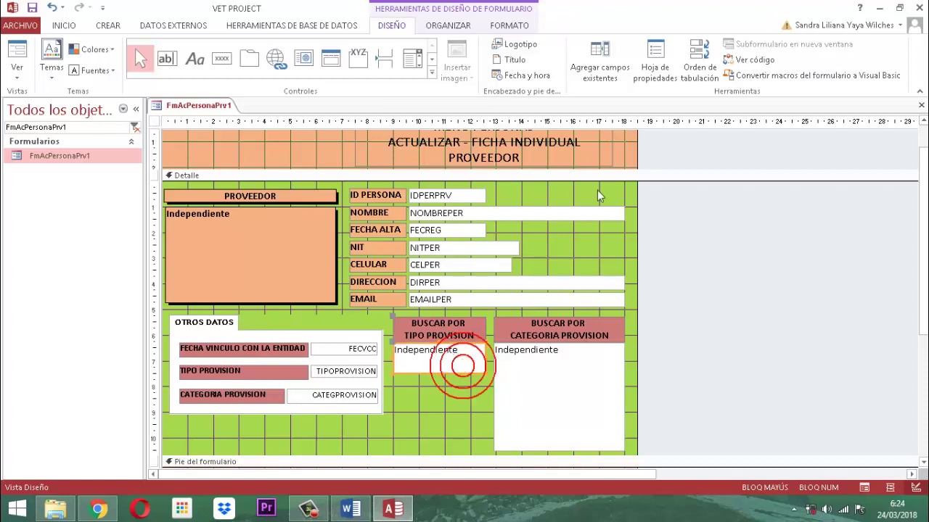
pyautogui.click(655, 69)
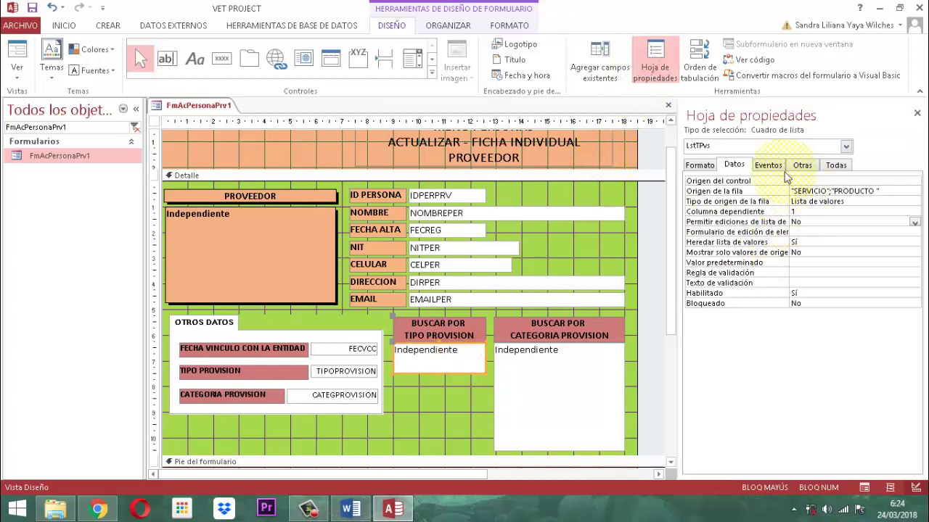
pyautogui.click(768, 164)
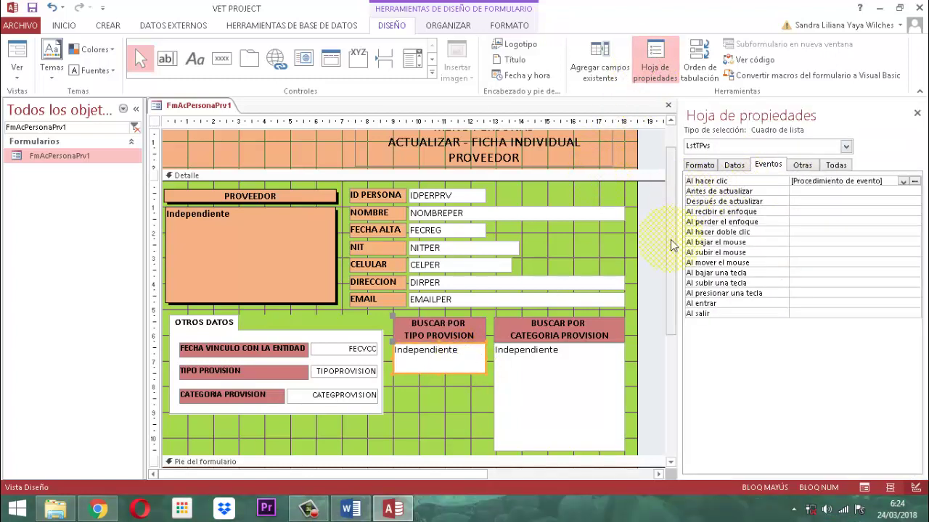
pyautogui.click(916, 183)
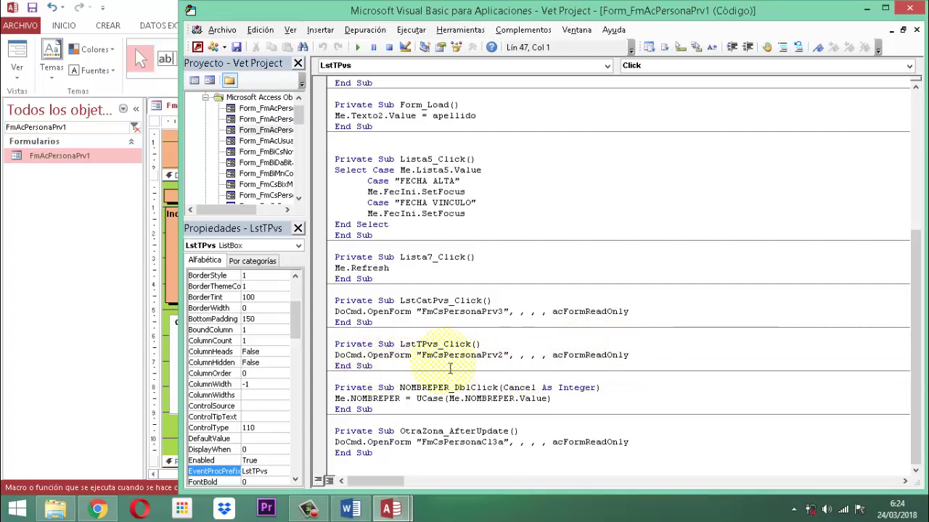
pyautogui.hotkey('shift', 'End')
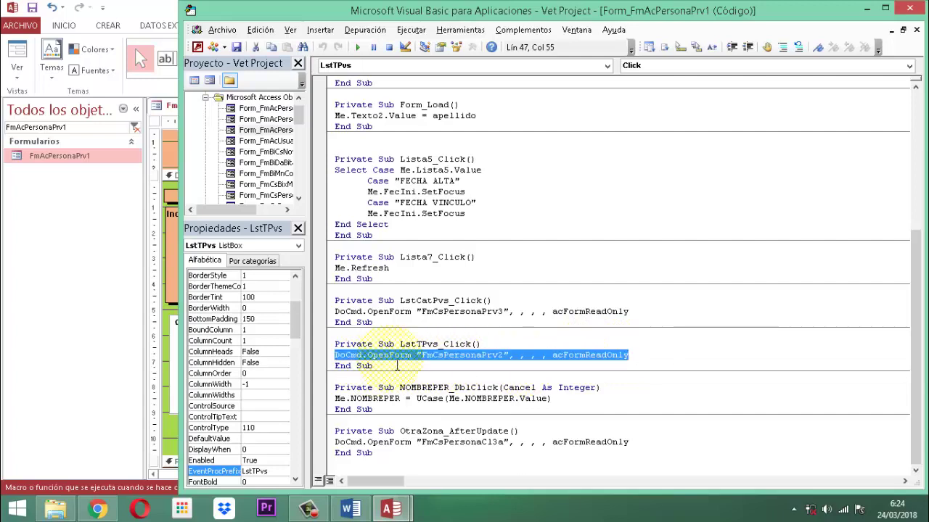
pyautogui.press('Delete')
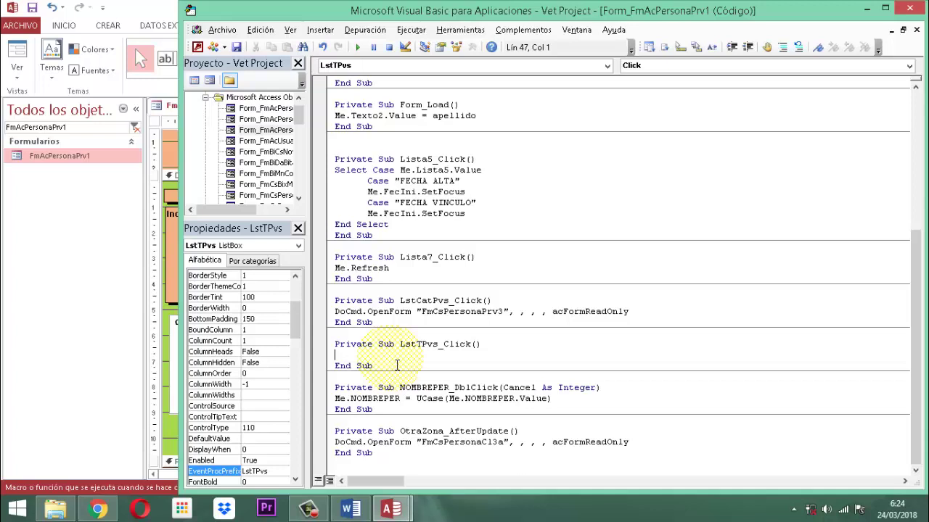
# Step: Begin the assignment Me.TIPOPROVISION.Value = Me. in the empty LstTPvs_Click procedure
pyautogui.write('m')
pyautogui.press('BackSpace')
pyautogui.write('M')
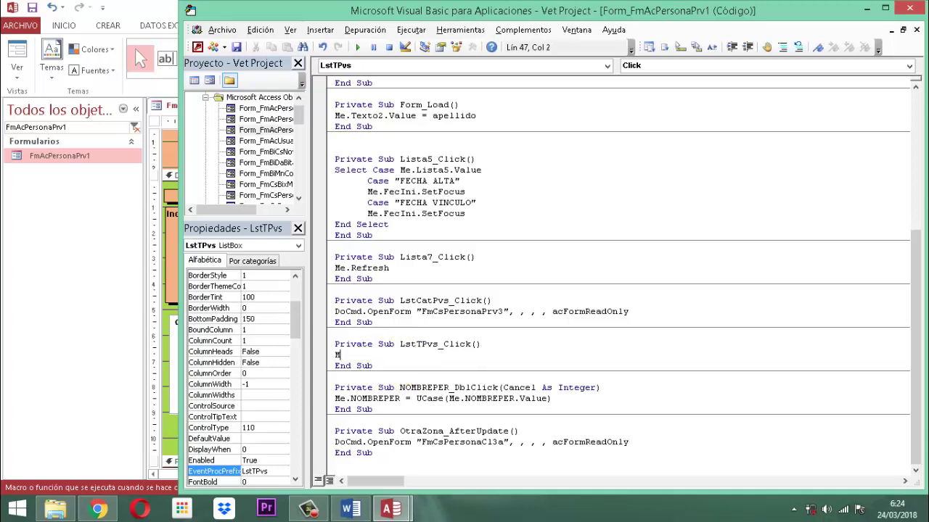
pyautogui.write('e.')
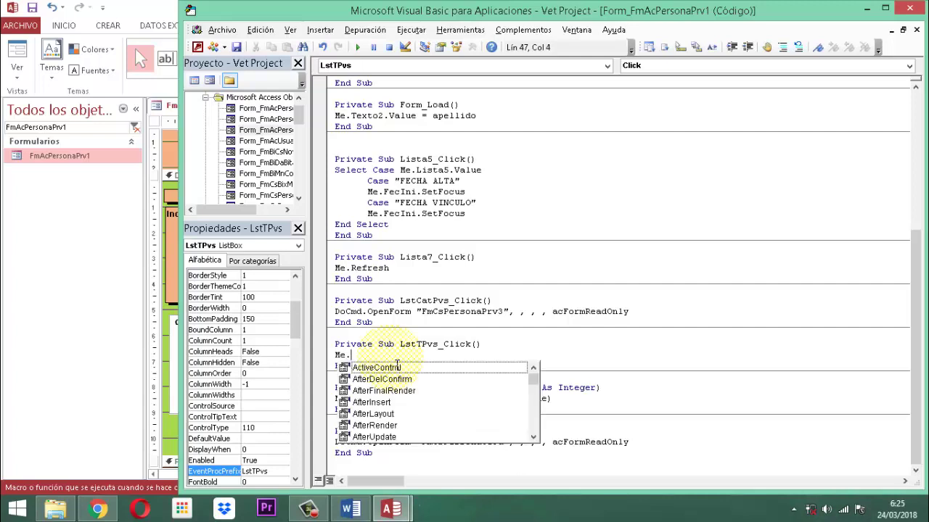
pyautogui.write('ti')
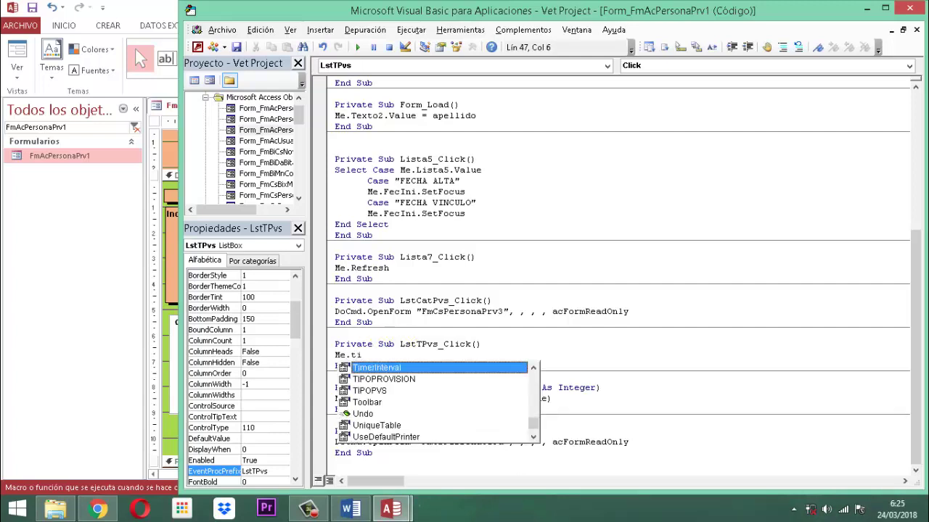
pyautogui.write('p')
pyautogui.press('space')
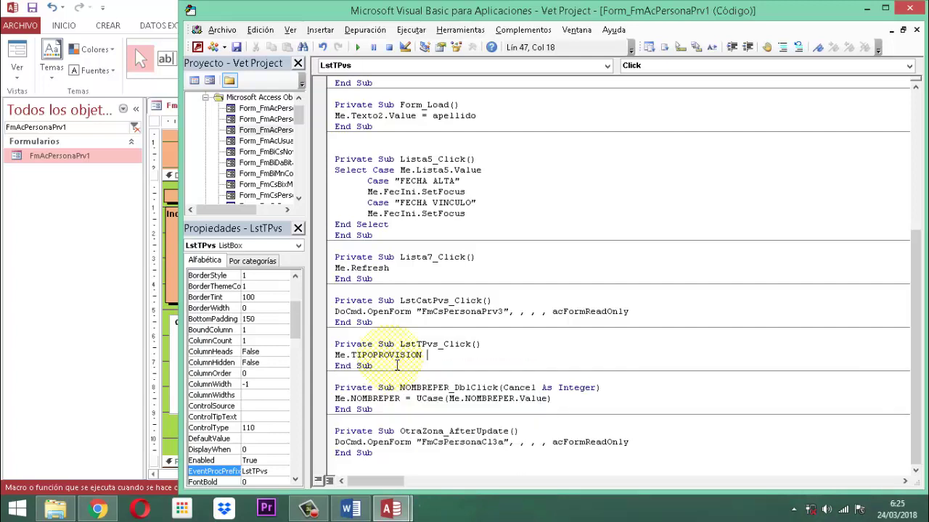
pyautogui.write('.TIPOPROVISION.Value ')
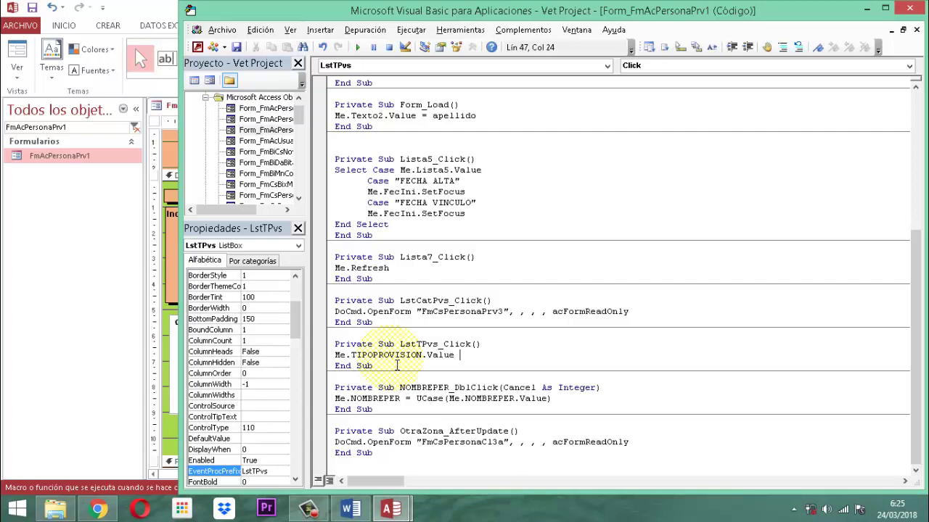
pyautogui.write('= Me.')
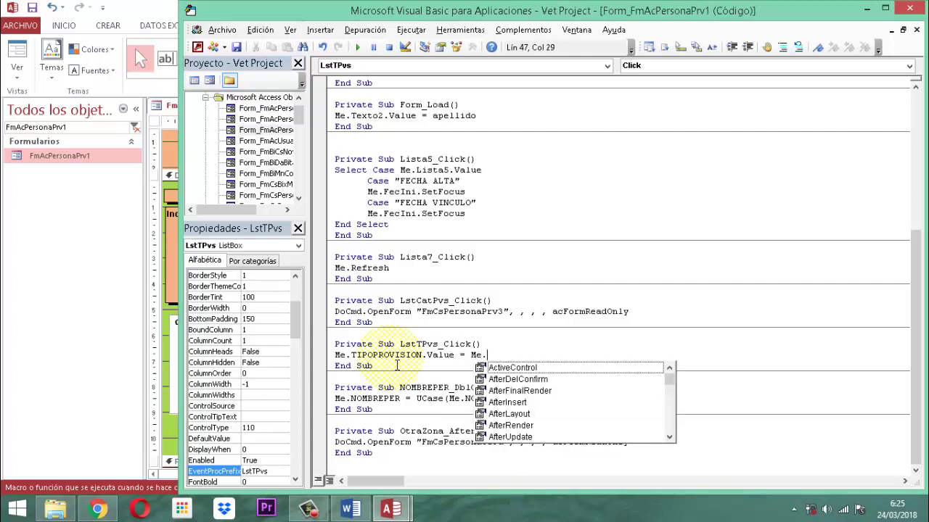
pyautogui.write('l')
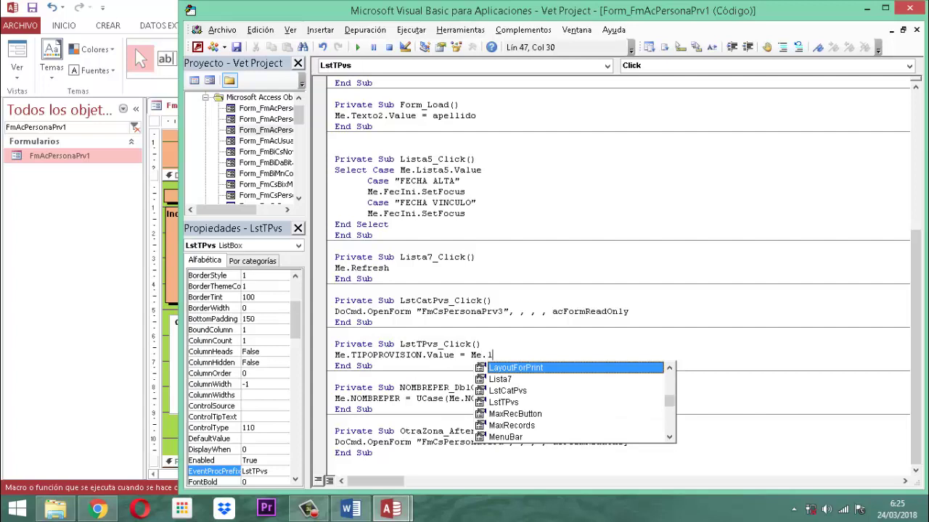
pyautogui.write('is')
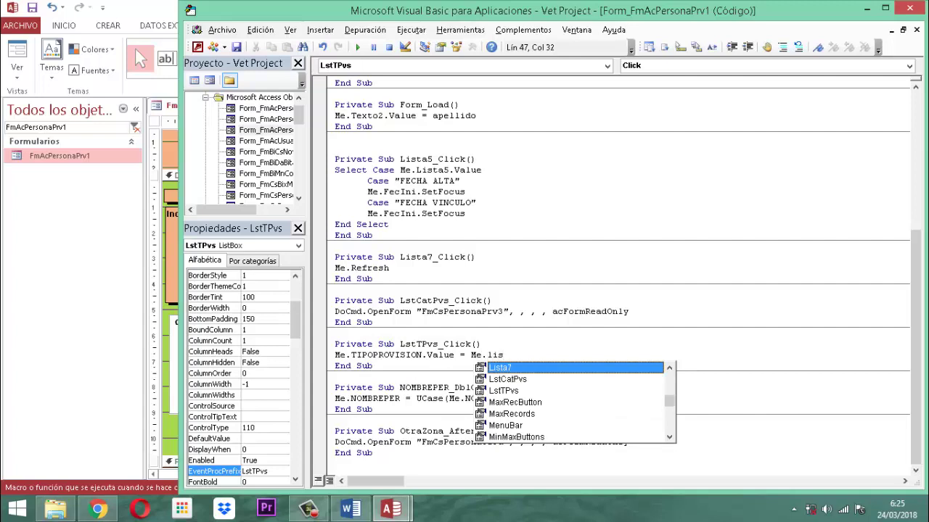
pyautogui.write('tt')
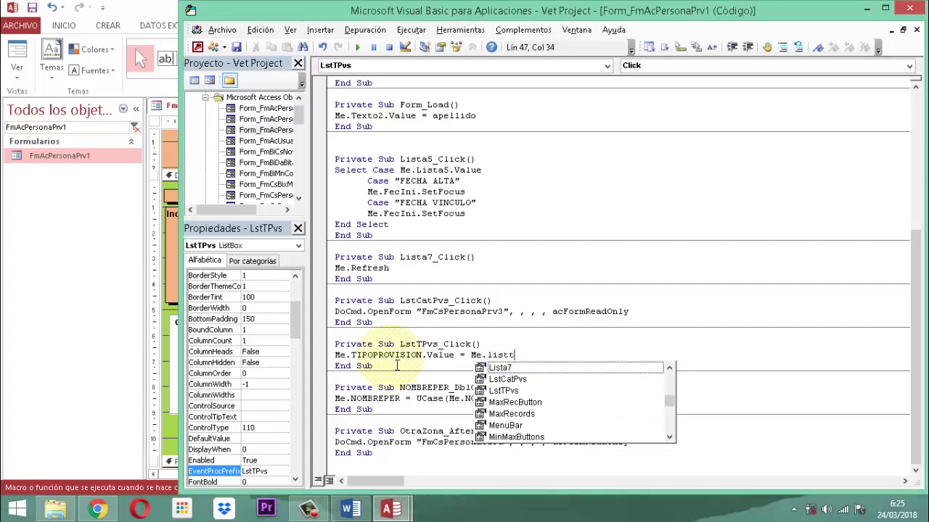
pyautogui.write('p')
pyautogui.press('BackSpace')
pyautogui.press('BackSpace')
pyautogui.press('BackSpace')
pyautogui.press('BackSpace')
pyautogui.press('BackSpace')
pyautogui.write('st')
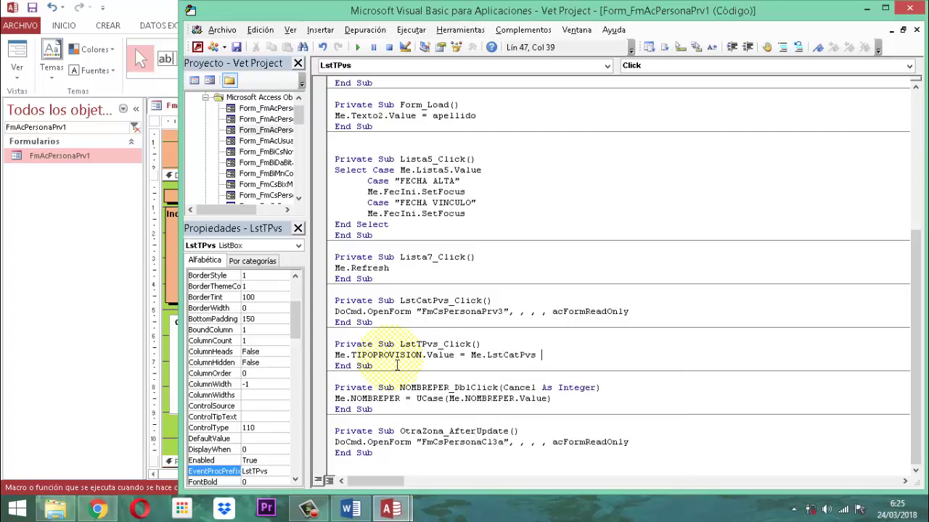
pyautogui.press('BackSpace')
pyautogui.press('BackSpace')
pyautogui.press('BackSpace')
pyautogui.press('BackSpace')
pyautogui.press('BackSpace')
pyautogui.press('BackSpace')
pyautogui.press('BackSpace')
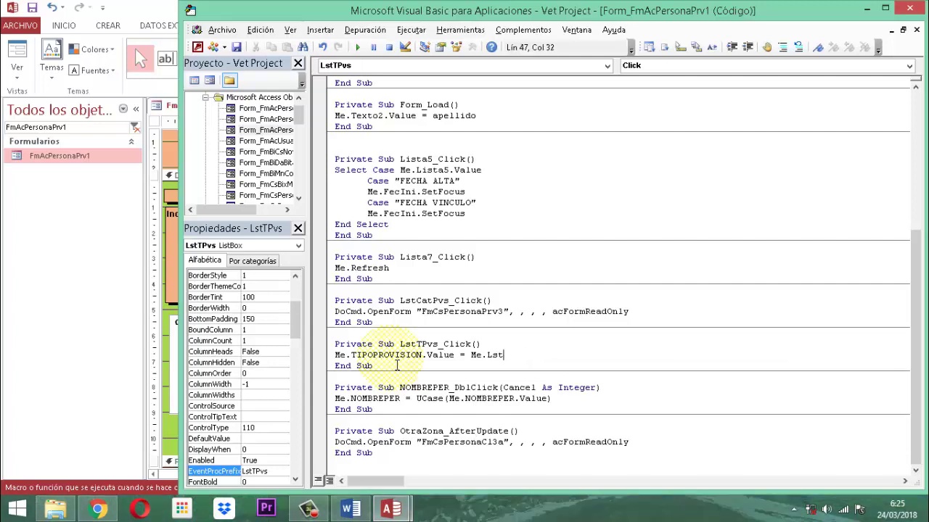
pyautogui.press('BackSpace')
pyautogui.press('BackSpace')
pyautogui.press('BackSpace')
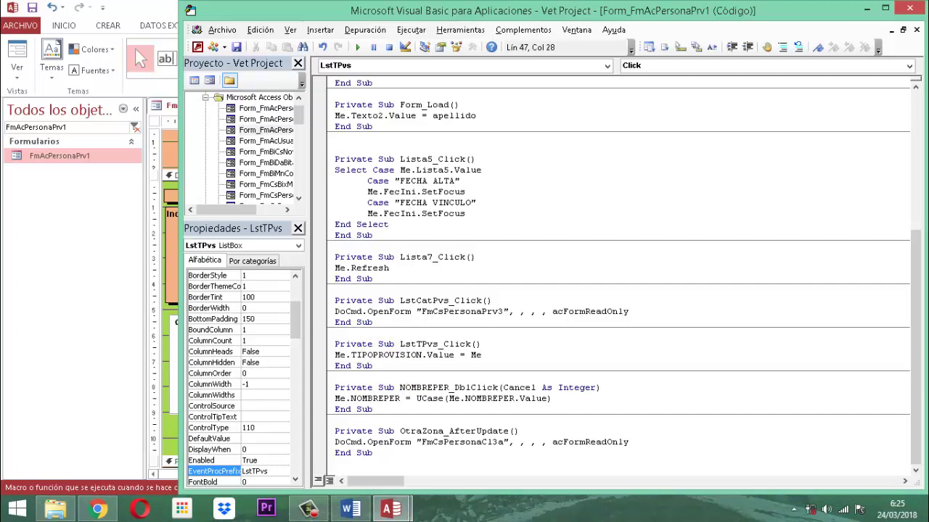
# Step: Complete the TIPOPROVISION assignment with Me.LstTPvs.Value, save the code and close the code editor
pyautogui.write('.')
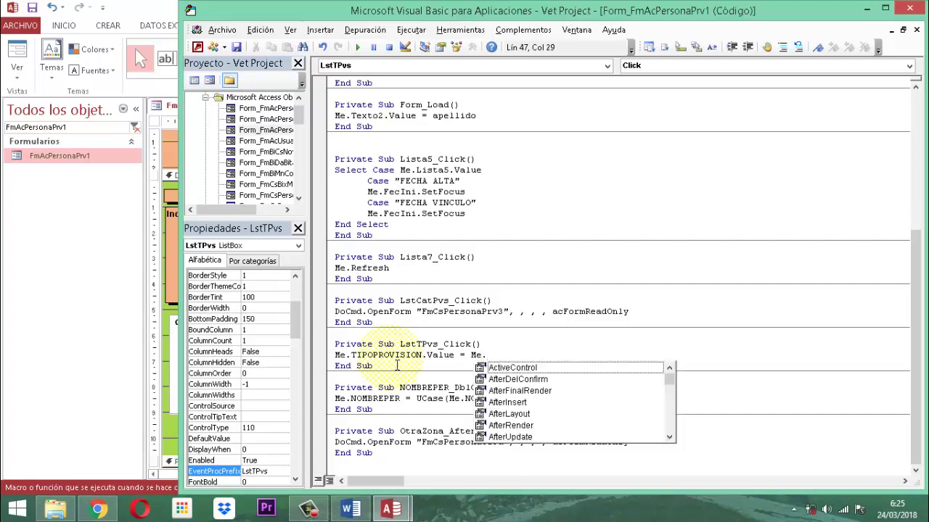
pyautogui.write('ls')
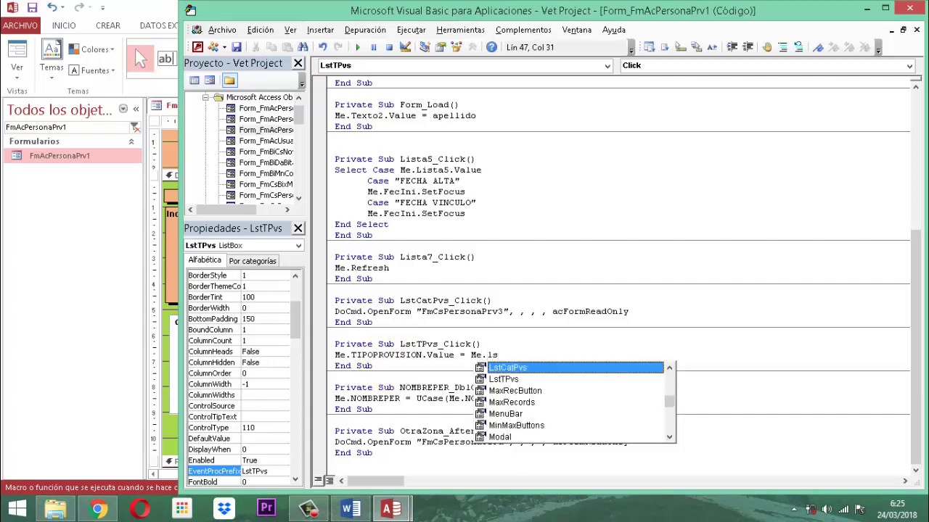
pyautogui.write('tt')
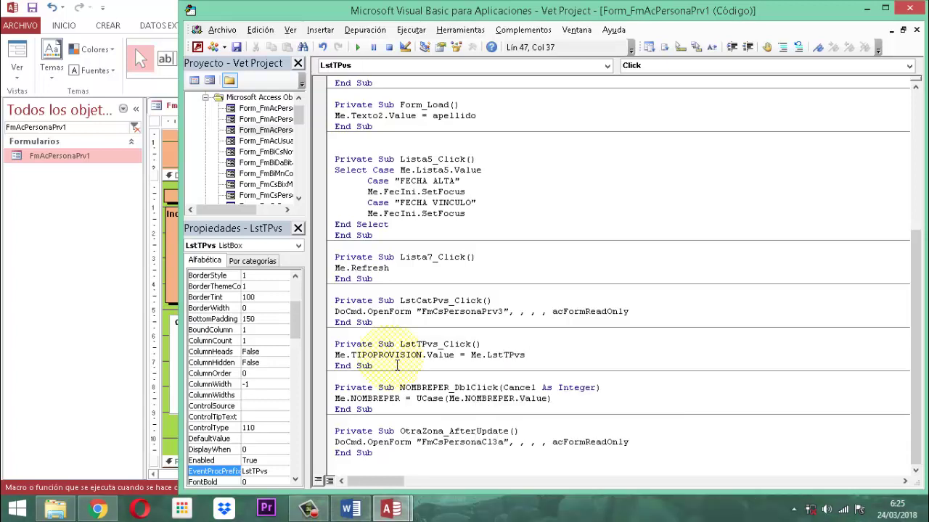
pyautogui.press('BackSpace')
pyautogui.write('.value')
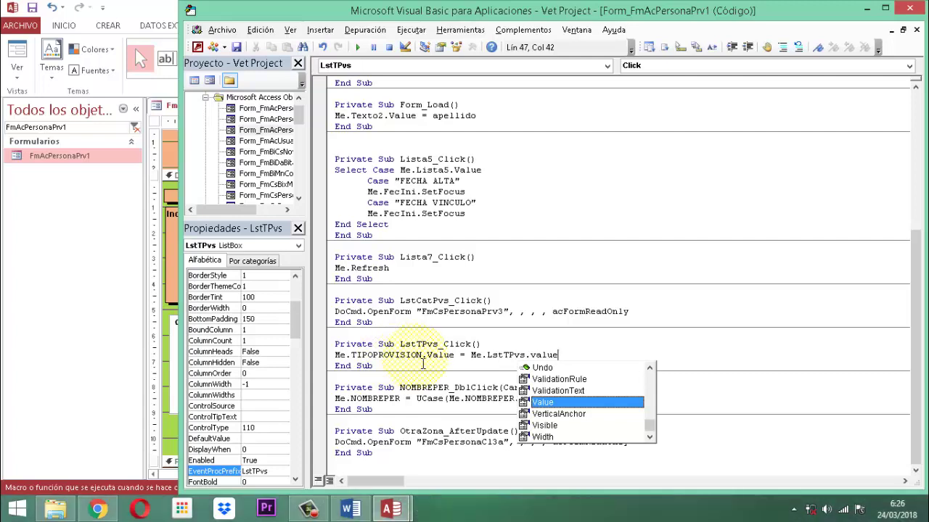
pyautogui.click(236, 48)
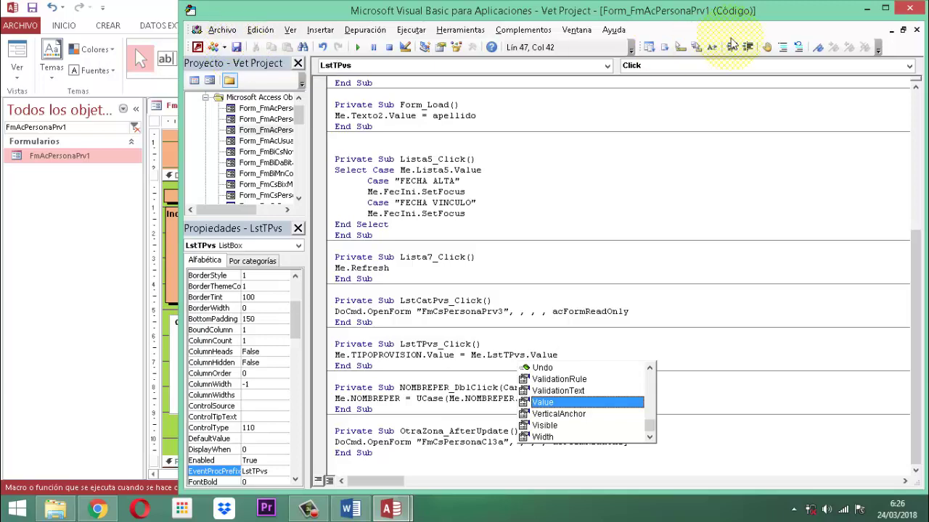
pyautogui.click(914, 8)
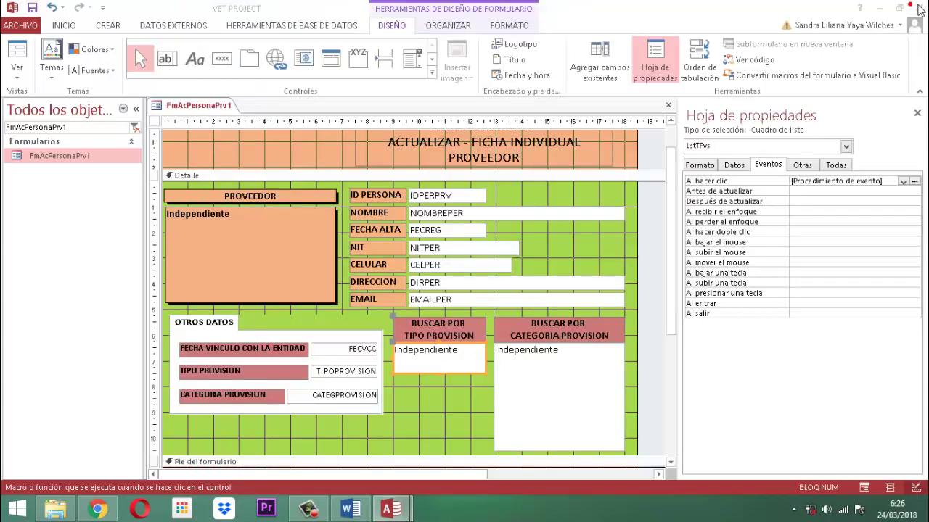
# Step: Open the Al hacer clic procedure of the BUSCAR POR CATEGORIA PROVISION list and delete its DoCmd.OpenForm "FmCsPersonaPrv3" line
pyautogui.click(572, 407)
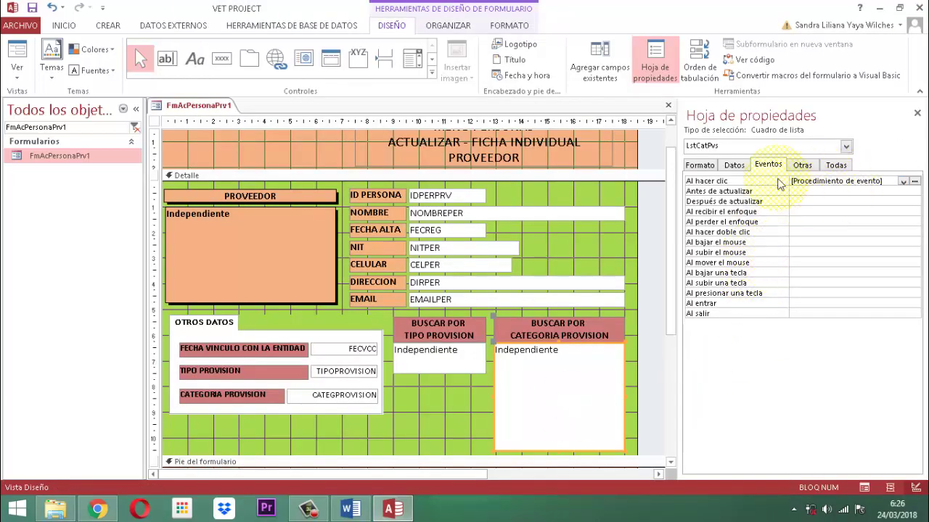
pyautogui.click(914, 181)
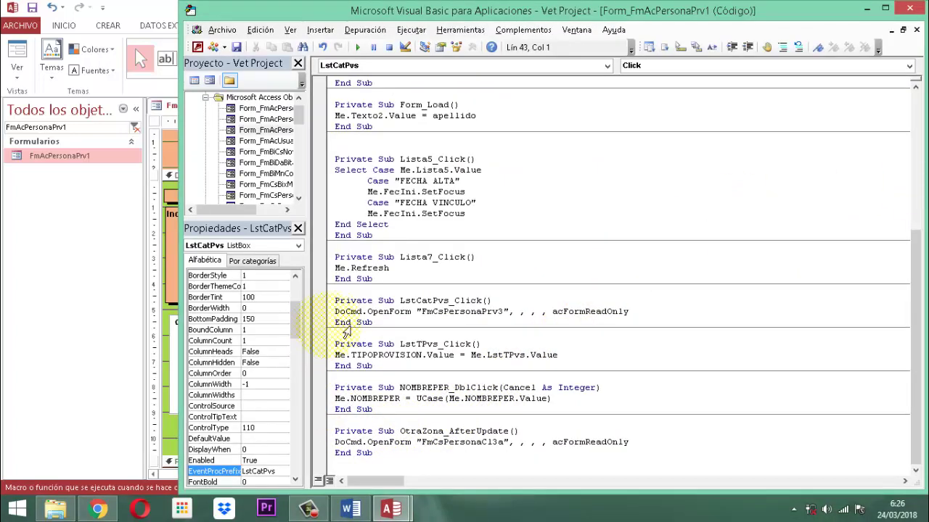
pyautogui.hotkey('shift', 'End')
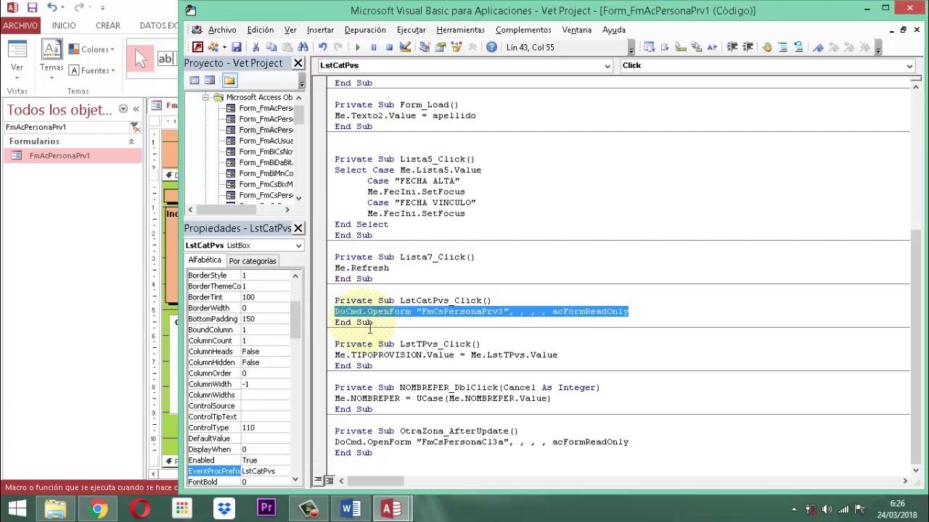
pyautogui.press('Delete')
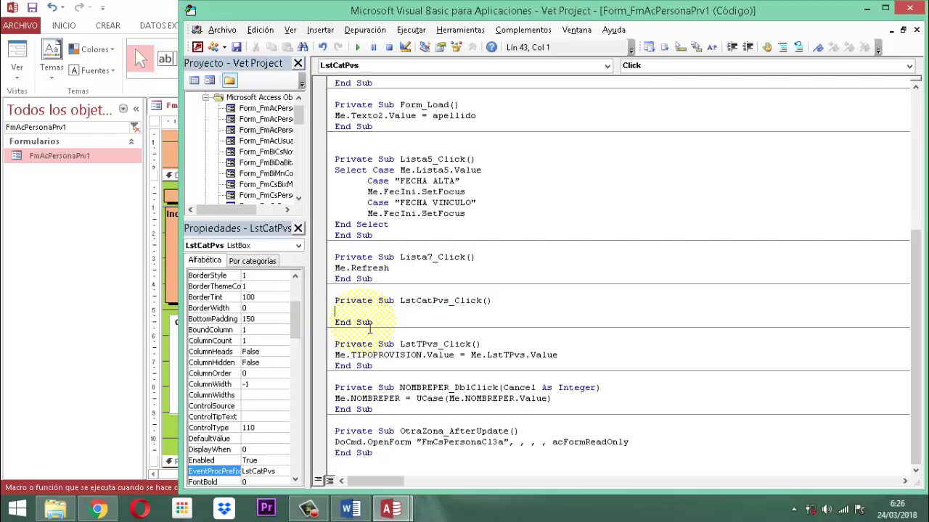
# Step: Write Me.CATEGPROVISION.Value = Me.LstCatPvs.Value in the LstCatPvs_Click procedure, save it and close the code editor
pyautogui.write('Me.cate')
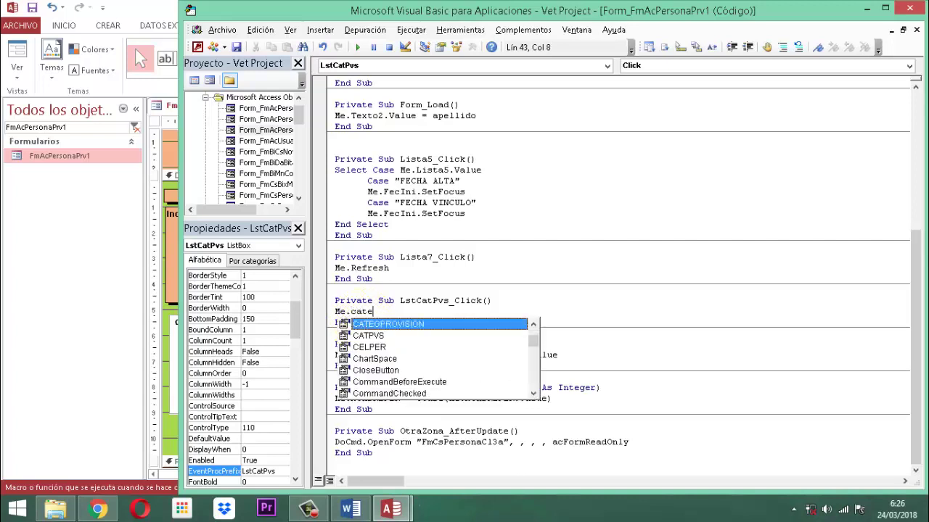
pyautogui.doubleClick(370, 336)
pyautogui.write('.Value ')
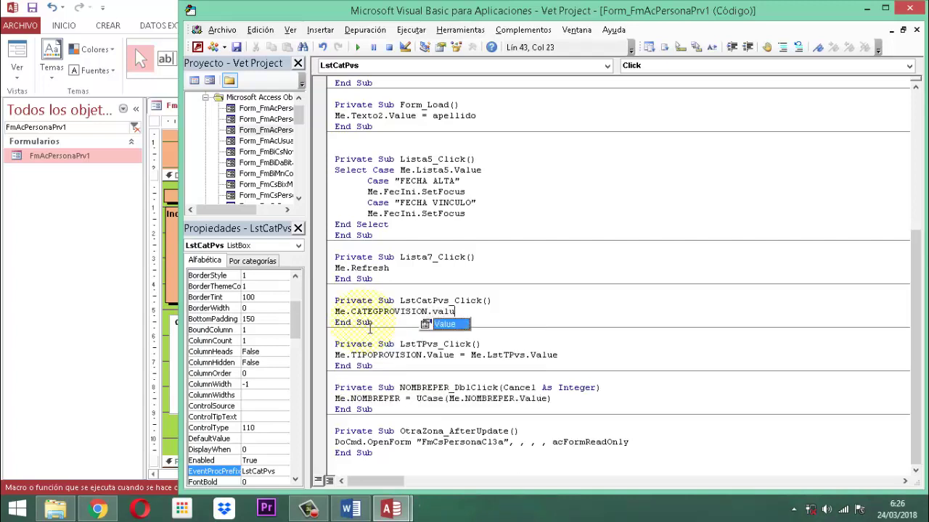
pyautogui.write('=')
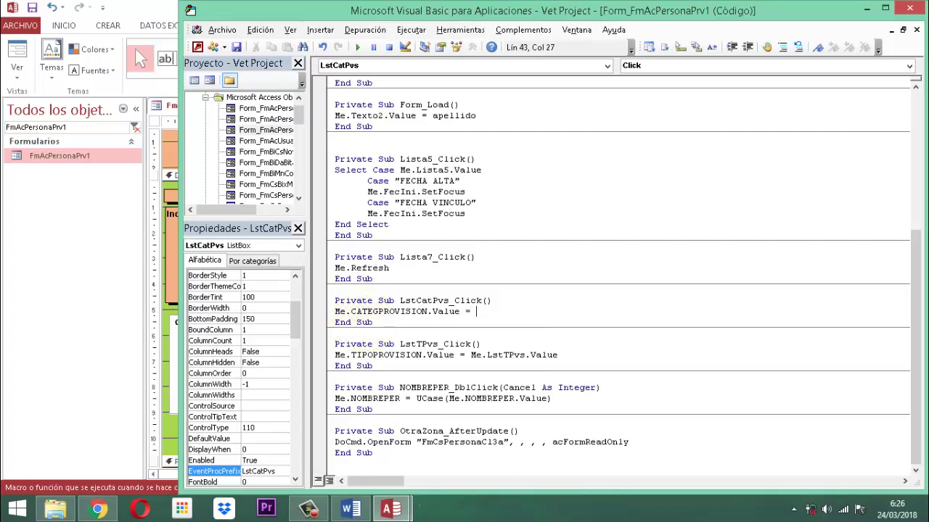
pyautogui.write(' Me.l')
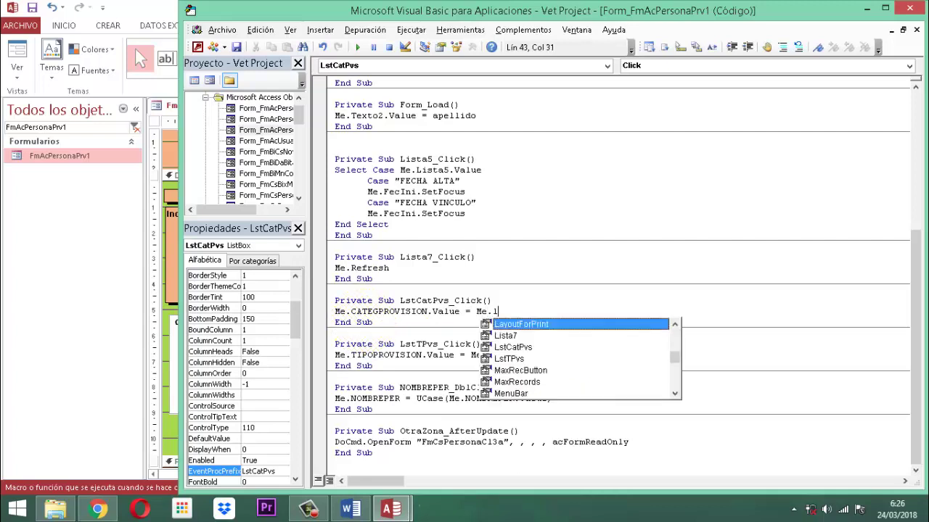
pyautogui.write('st')
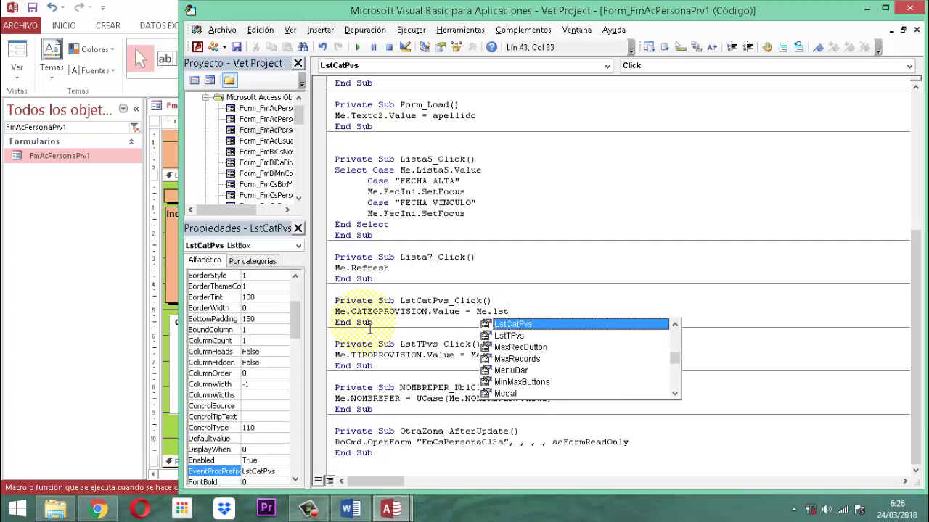
pyautogui.write('c')
pyautogui.press('Tab')
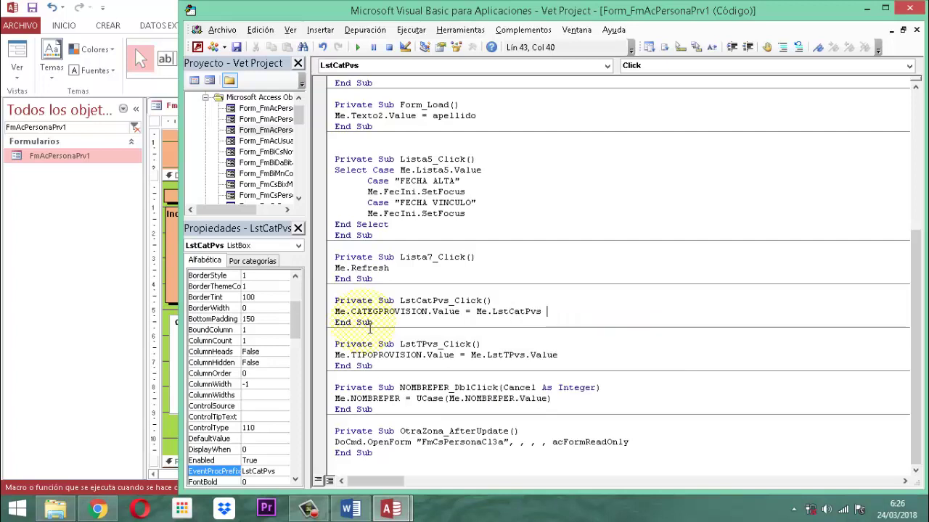
pyautogui.write('.value')
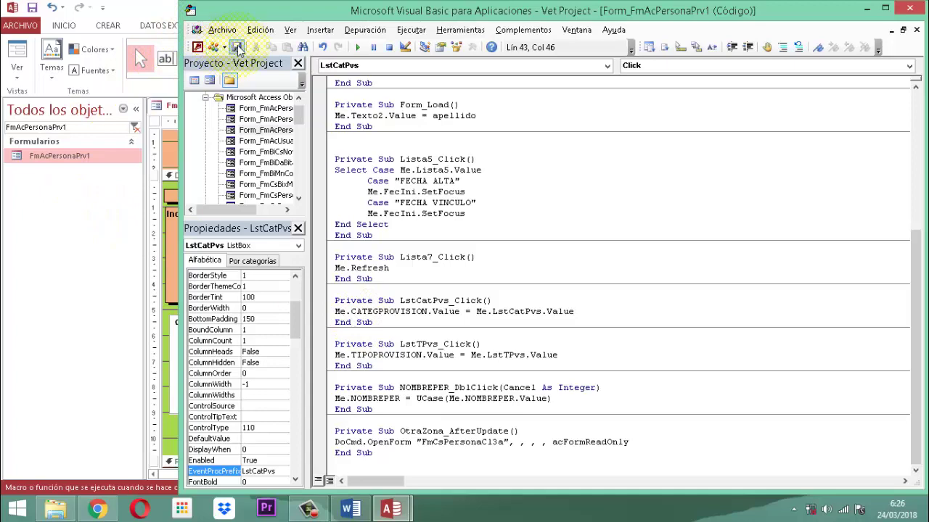
pyautogui.click(909, 8)
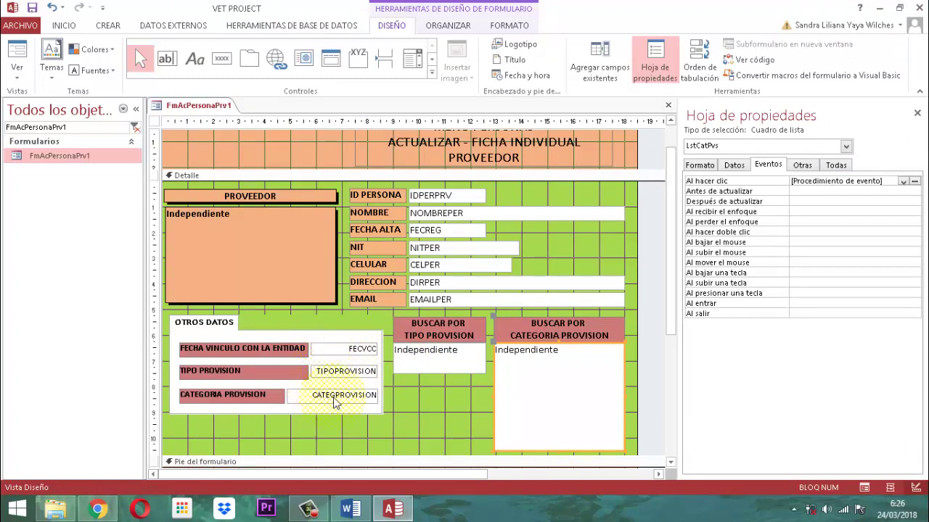
# Step: Close the property sheet, open the form's code and delete the FecIni_AfterUpdate procedure
pyautogui.click(918, 116)
pyautogui.click(723, 303)
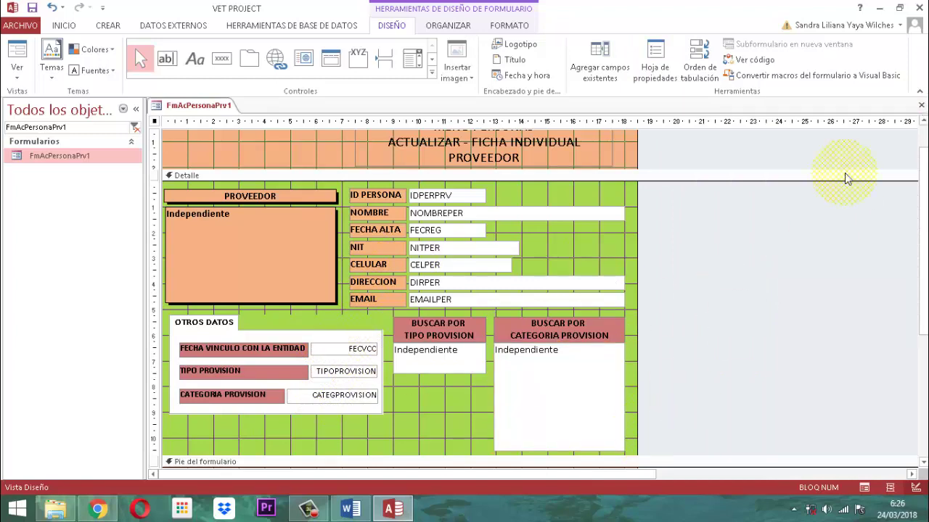
pyautogui.click(747, 60)
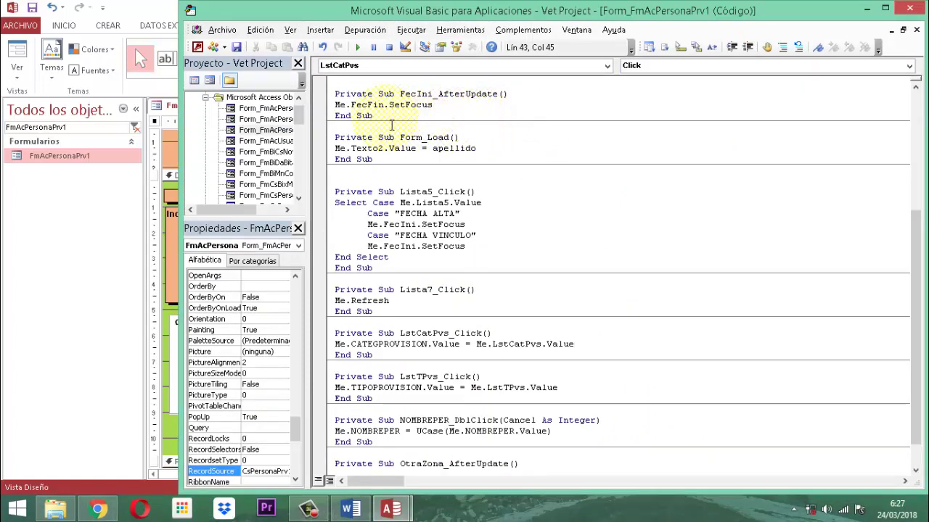
pyautogui.moveTo(383, 119); pyautogui.dragTo(335, 95)
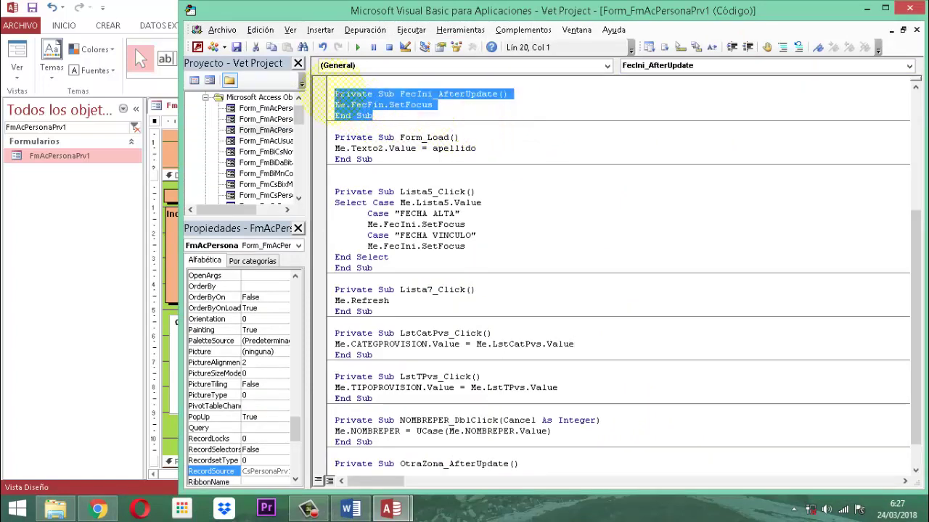
pyautogui.press('Delete')
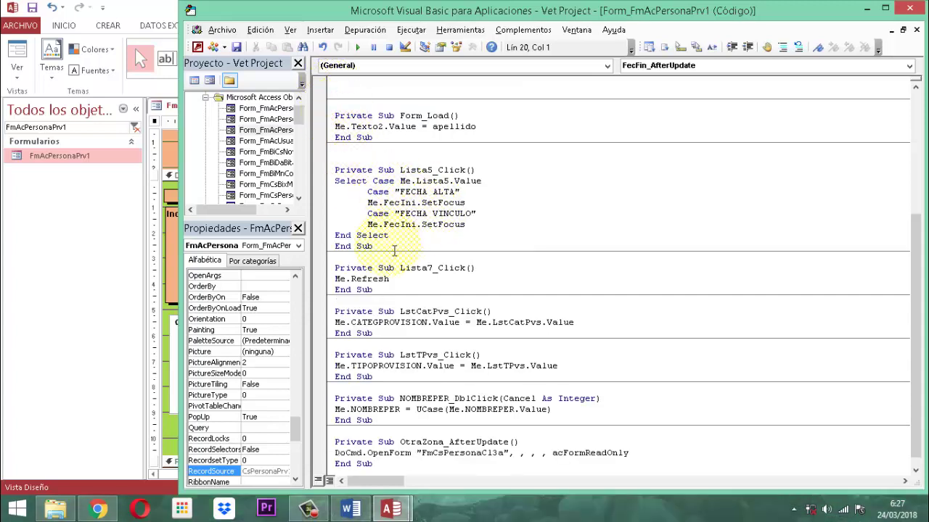
# Step: Delete the Lista5_Click, buscardir_AfterUpdate, buscarnb_AfterUpdate and FecFin_AfterUpdate procedures, along with surplus blank lines around Form_Load
pyautogui.moveTo(373, 247); pyautogui.dragTo(336, 166)
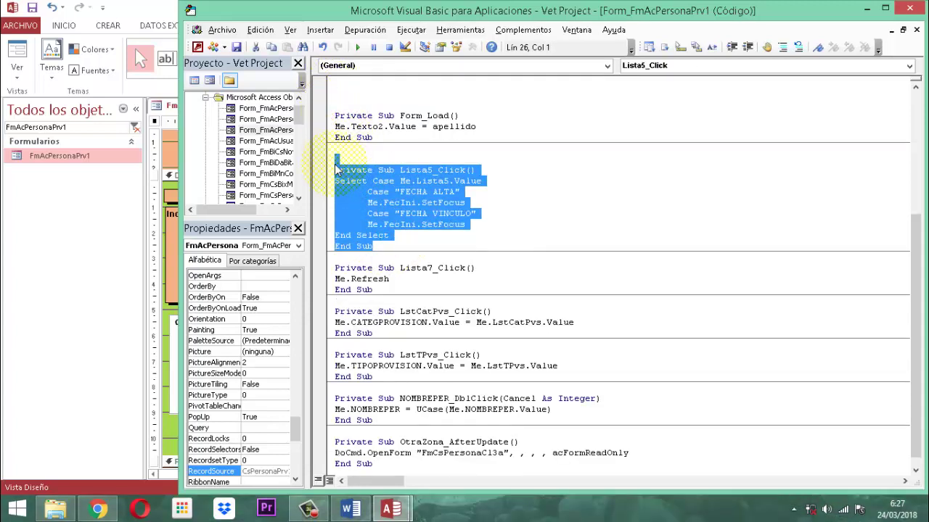
pyautogui.press('Delete')
pyautogui.scroll(5, 493, 203)
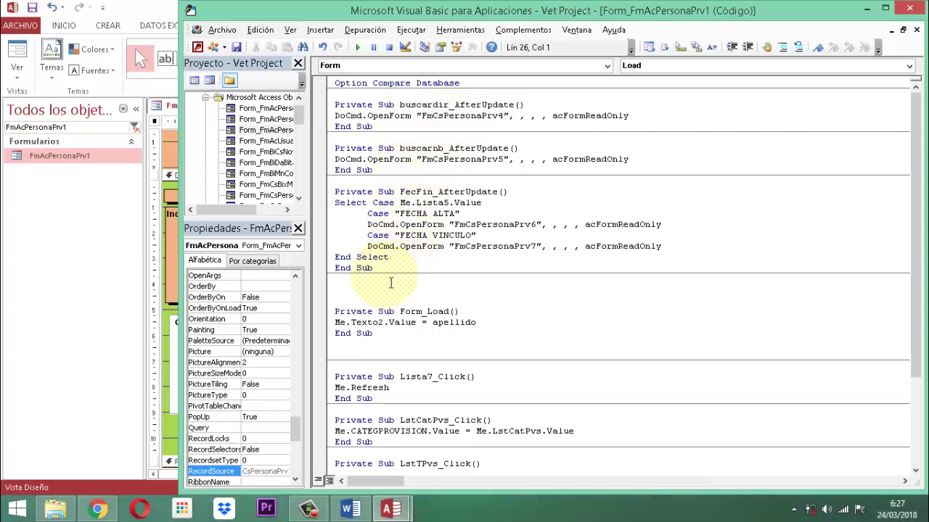
pyautogui.moveTo(390, 283); pyautogui.dragTo(323, 105)
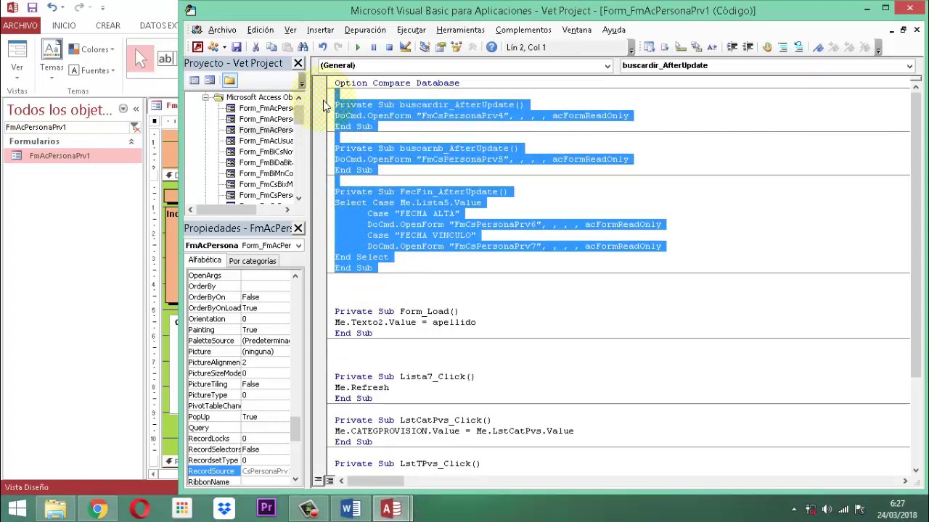
pyautogui.press('Delete')
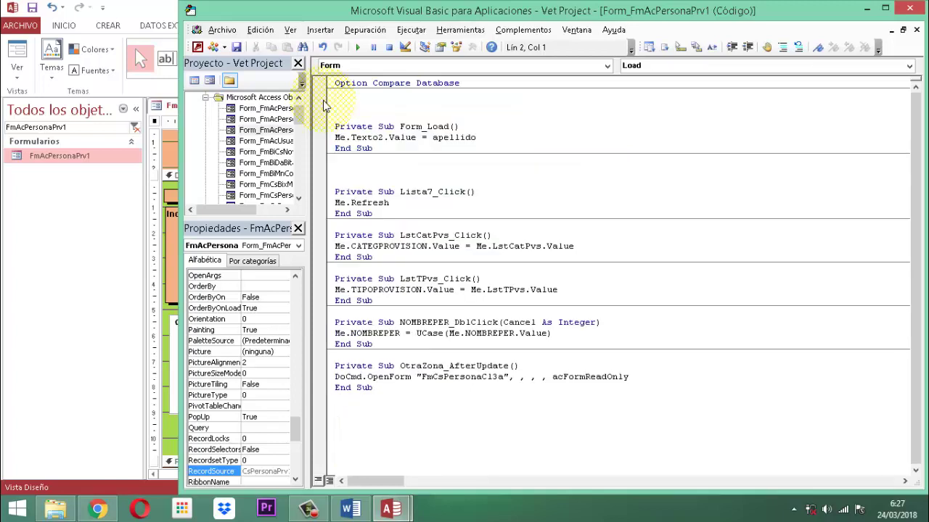
pyautogui.click(355, 109)
pyautogui.press('Delete')
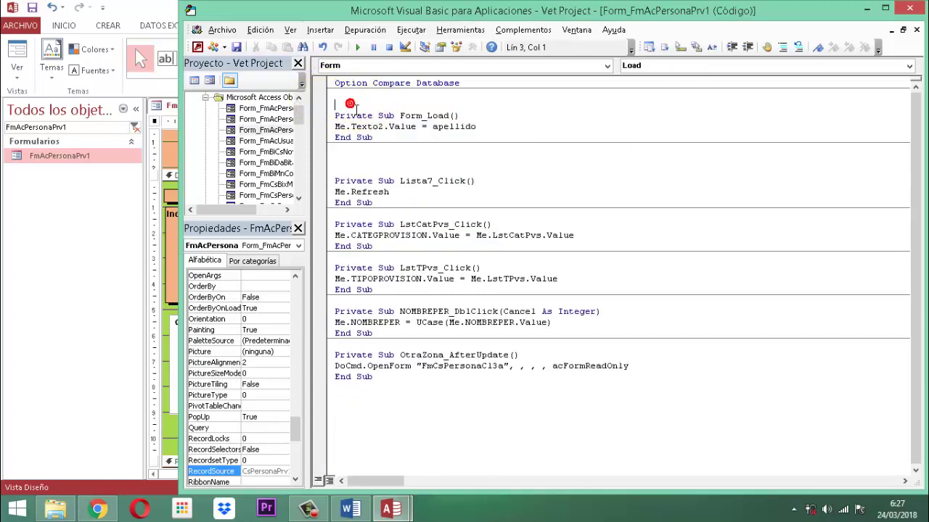
pyautogui.click(355, 161)
pyautogui.press('Delete')
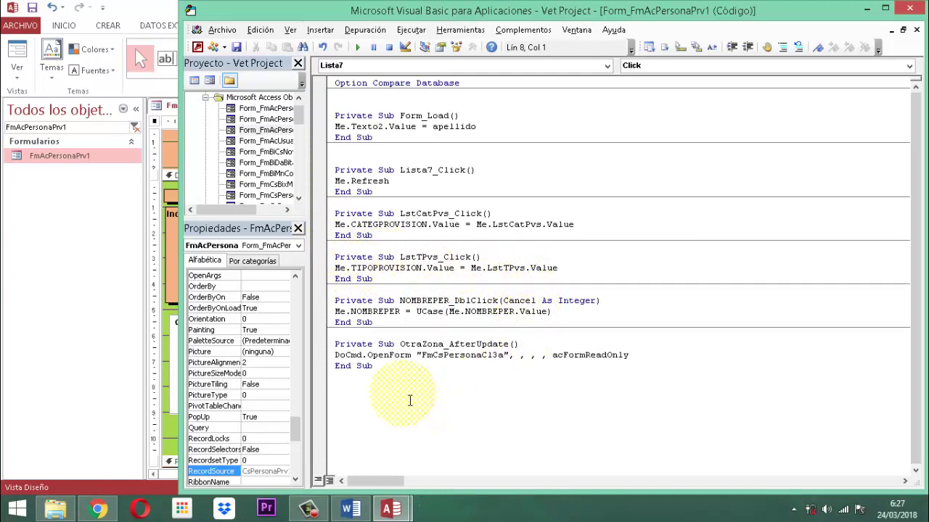
# Step: Delete the OtraZona_AfterUpdate procedure, save the code and close the code editor
pyautogui.moveTo(386, 373); pyautogui.dragTo(348, 334)
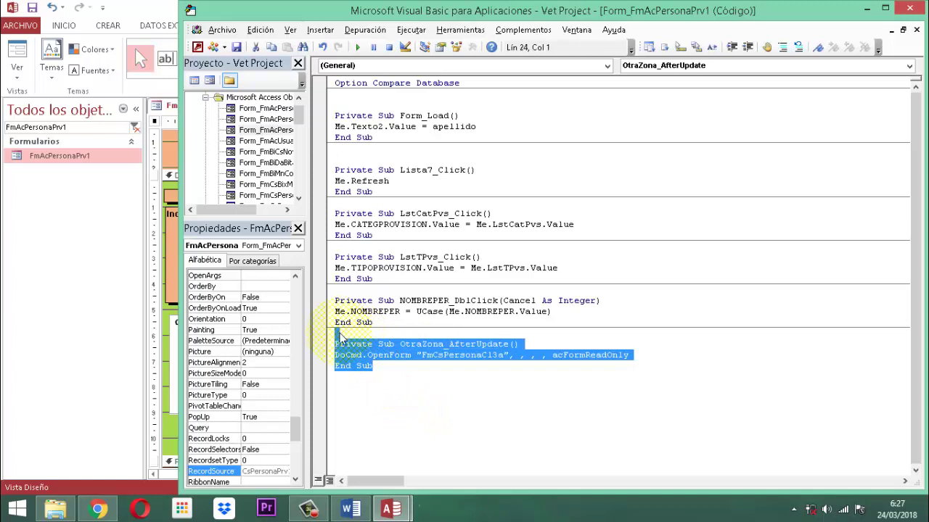
pyautogui.press('Delete')
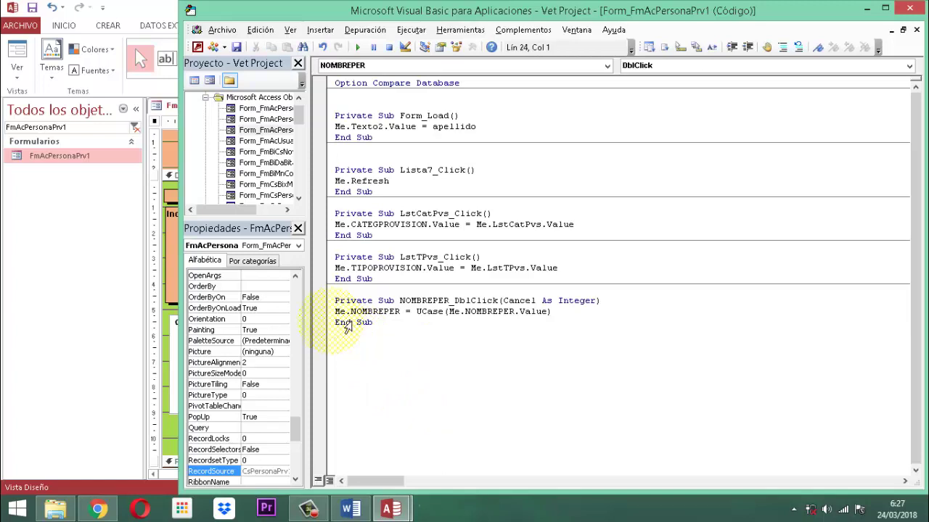
pyautogui.click(237, 47)
pyautogui.click(909, 9)
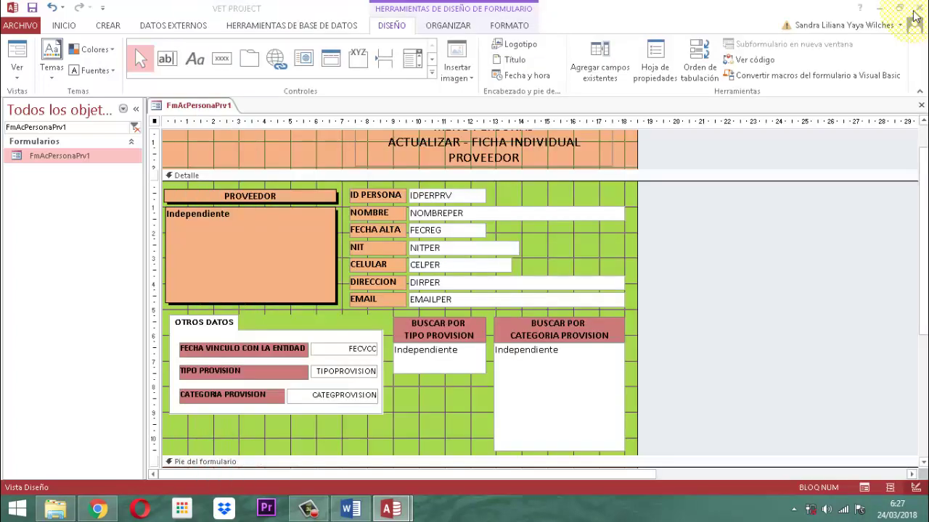
pyautogui.click(804, 311)
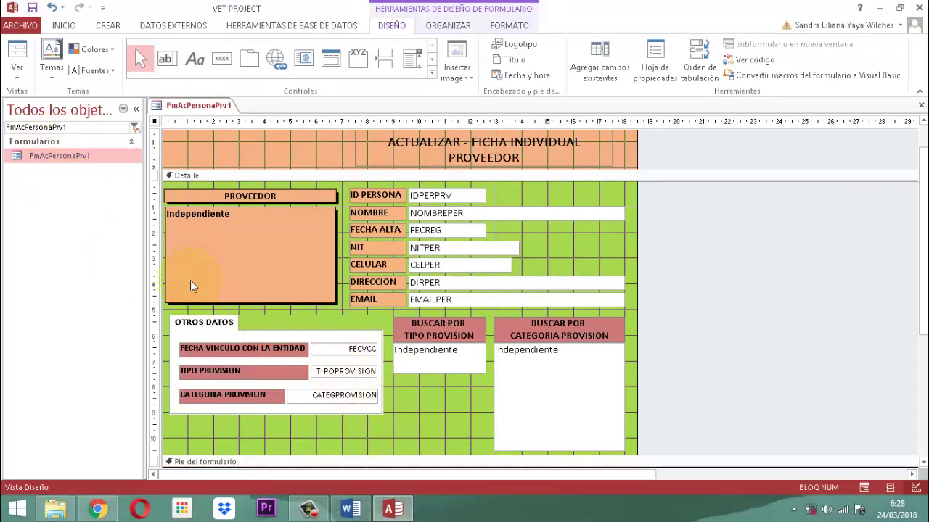
# Step: Filter the object list by FmAcPersonaet and open the FmAcPersonaEth1 form in design view
pyautogui.click(83, 127)
pyautogui.press('BackSpace')
pyautogui.press('BackSpace')
pyautogui.click(62, 130)
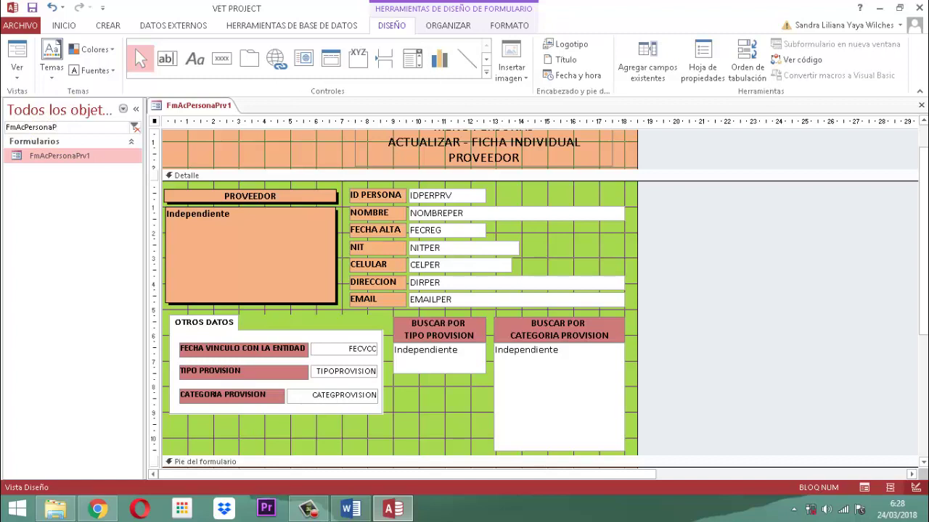
pyautogui.press('BackSpace')
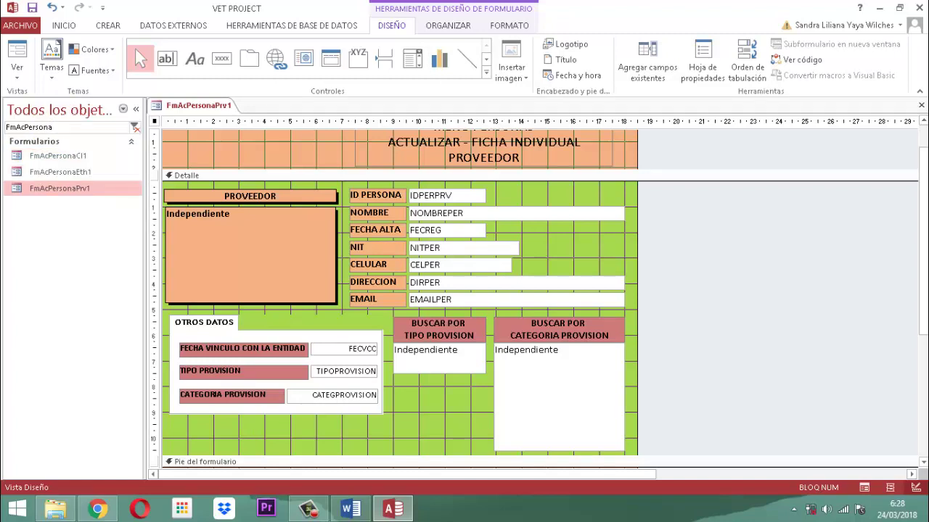
pyautogui.write('et')
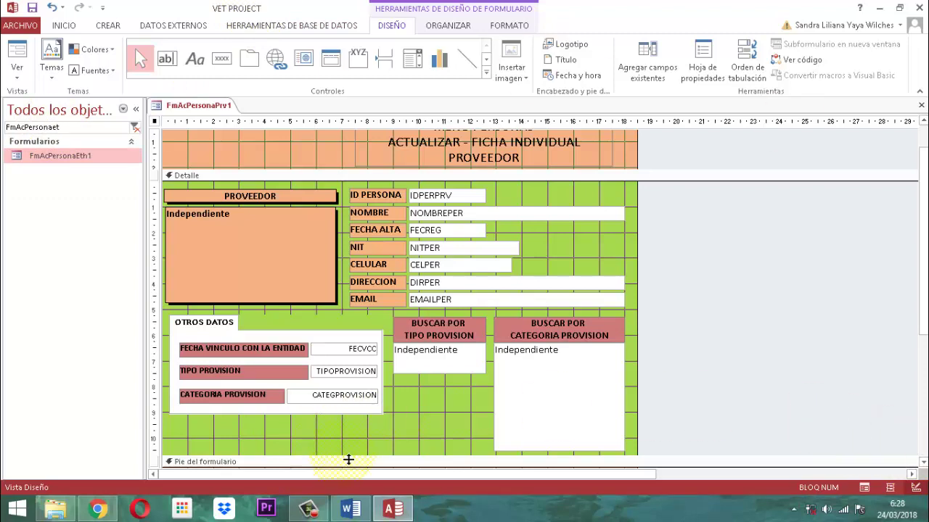
pyautogui.click(31, 116)
pyautogui.rightClick(58, 157)
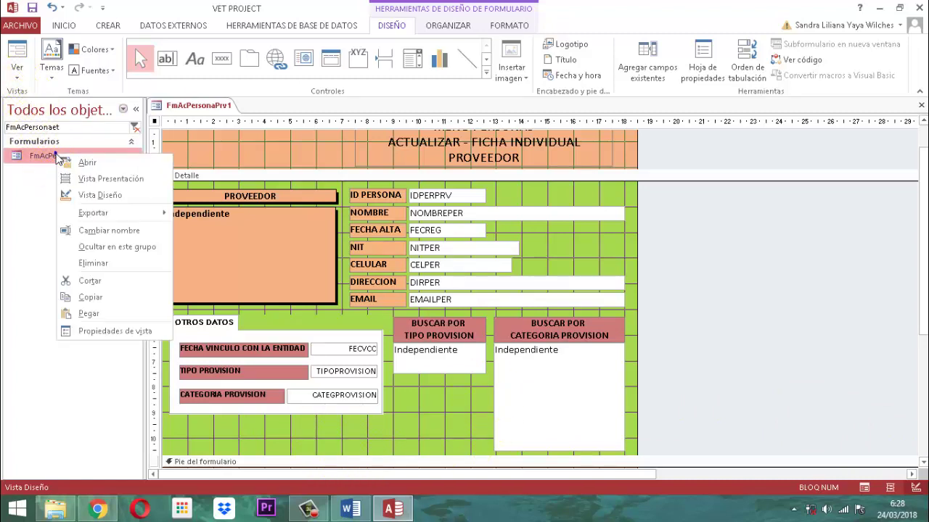
pyautogui.click(87, 196)
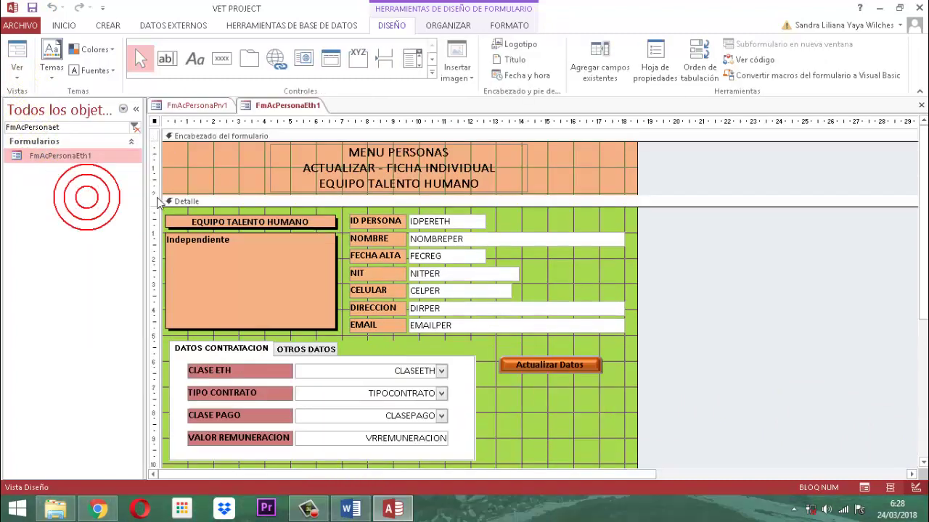
# Step: Copy the Actualizar Datos button from FmAcPersonaEth1, close that form and paste the button into the Detalle section of FmAcPersonaPrv1
pyautogui.click(588, 371)
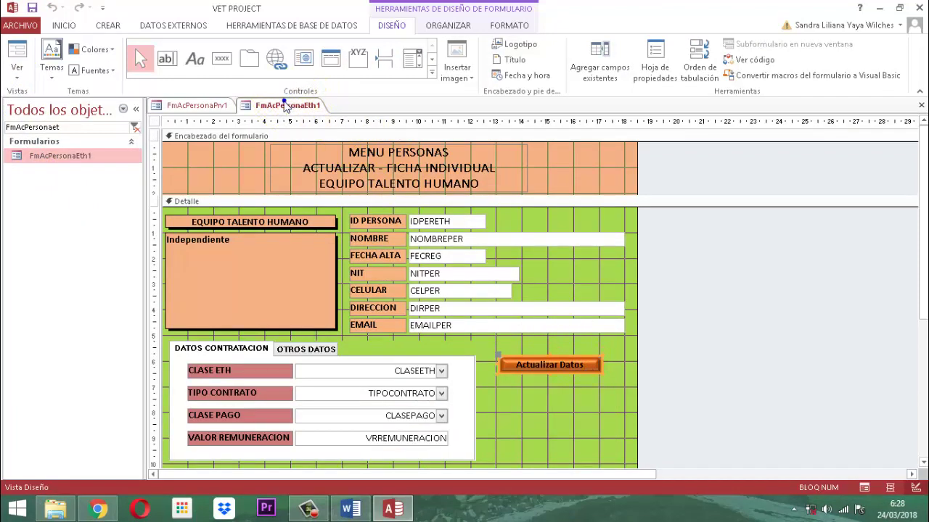
pyautogui.rightClick(287, 107)
pyautogui.click(314, 128)
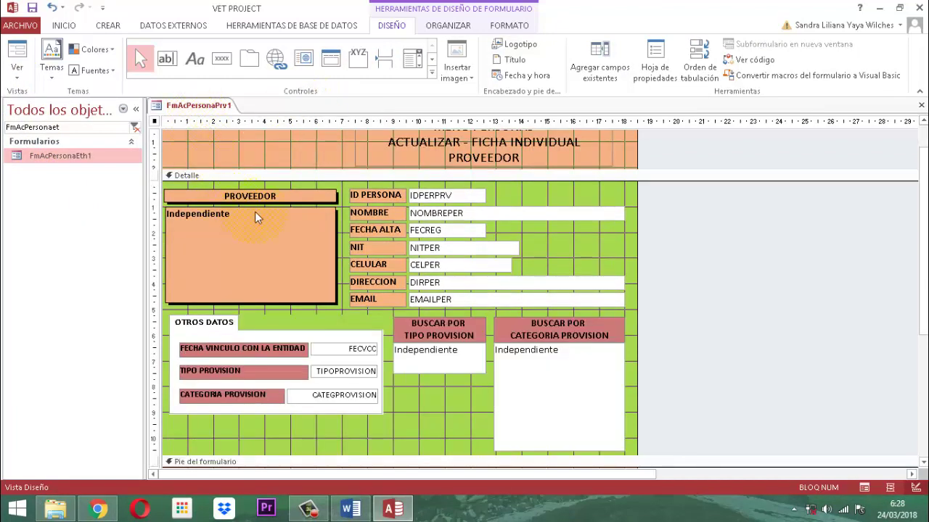
pyautogui.click(285, 178)
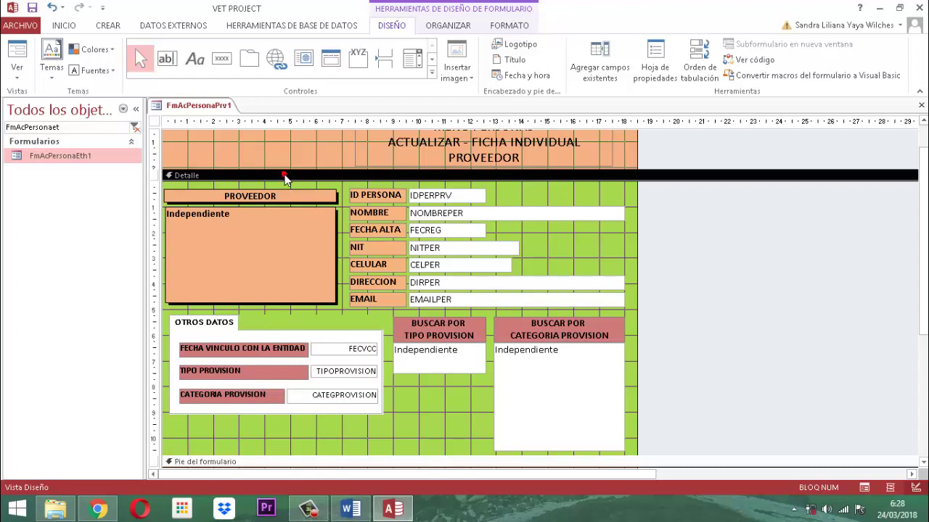
pyautogui.hotkey('ctrl', 'v')
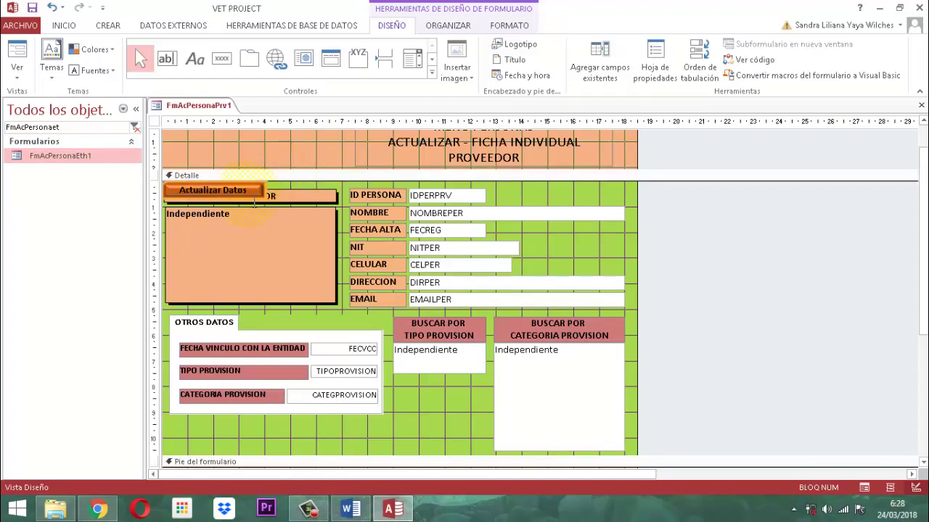
# Step: Move the pasted Actualizar Datos button just below the OTROS DATOS box, roughly centred under it
pyautogui.press('Down')
pyautogui.press('Down')
pyautogui.press('Down')
pyautogui.press('Down')
pyautogui.press('Down')
pyautogui.press('Down')
pyautogui.press('Down')
pyautogui.press('Down')
pyautogui.press('Down')
pyautogui.press('Down')
pyautogui.press('Down')
pyautogui.press('Down')
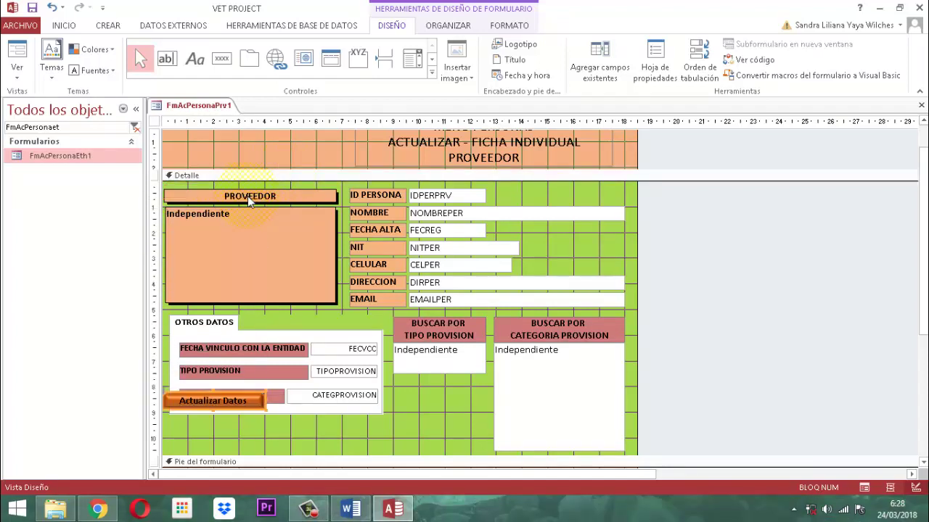
pyautogui.press('Down')
pyautogui.press('Down')
pyautogui.press('Down')
pyautogui.press('Down')
pyautogui.press('Down')
pyautogui.press('Down')
pyautogui.press('Down')
pyautogui.press('Down')
pyautogui.press('Down')
pyautogui.press('Down')
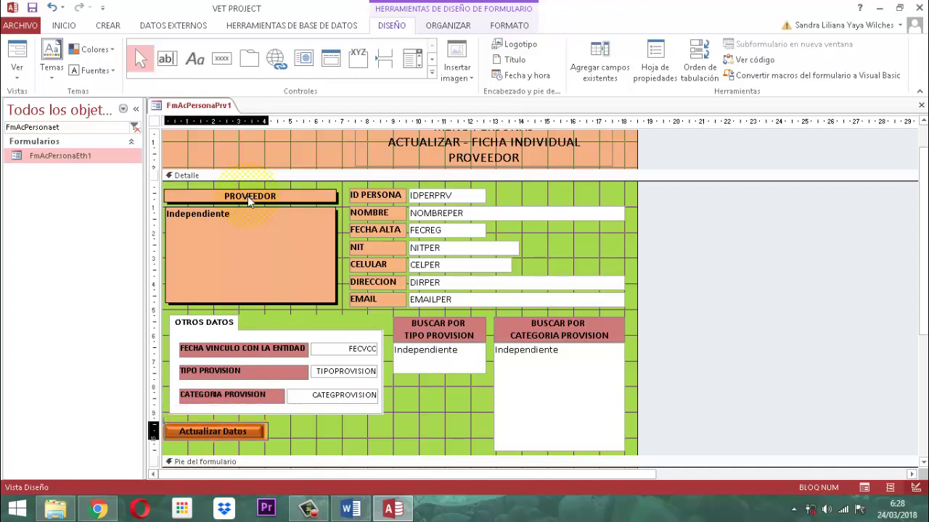
pyautogui.press('Right')
pyautogui.press('Right')
pyautogui.press('Right')
pyautogui.press('Right')
pyautogui.press('Right')
pyautogui.press('Right')
pyautogui.press('Right')
pyautogui.press('Right')
pyautogui.press('Right')
pyautogui.press('Right')
pyautogui.press('Right')
pyautogui.press('Right')
pyautogui.press('Right')
pyautogui.press('Right')
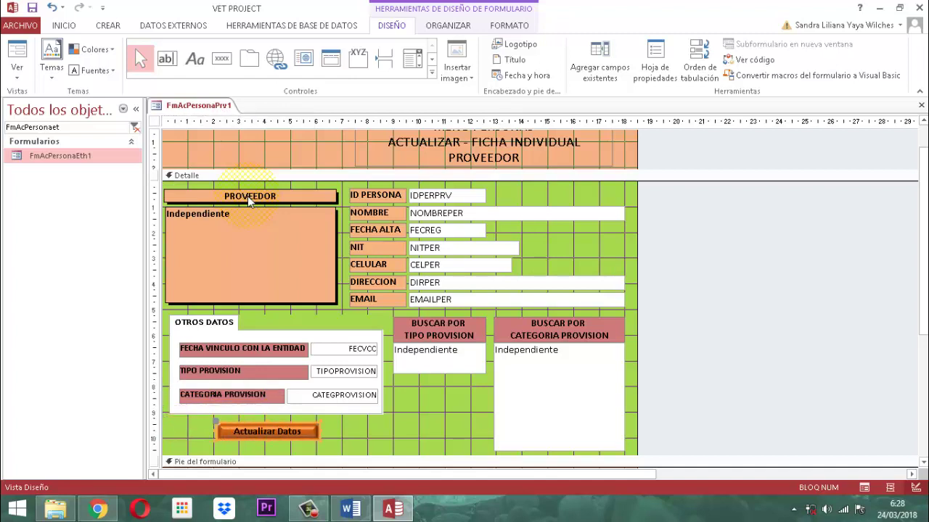
pyautogui.press('Up')
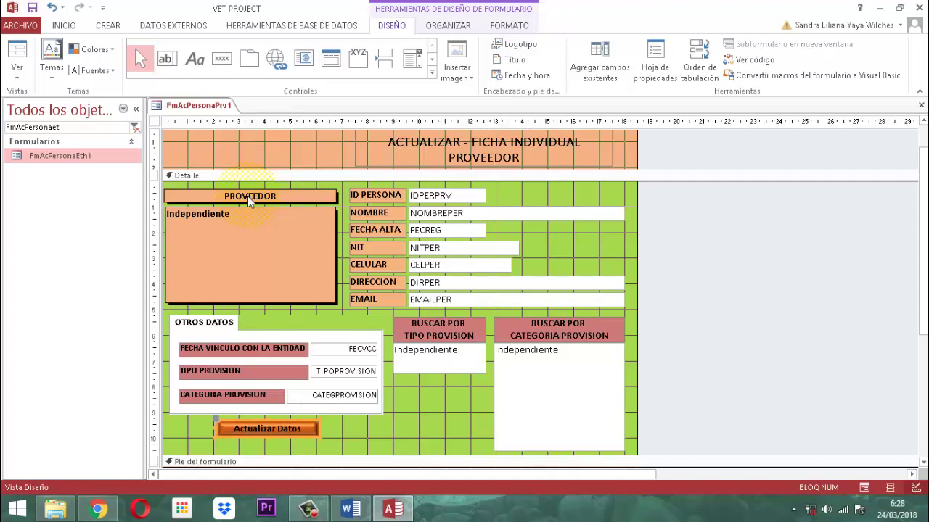
pyautogui.press('Right')
pyautogui.press('Right')
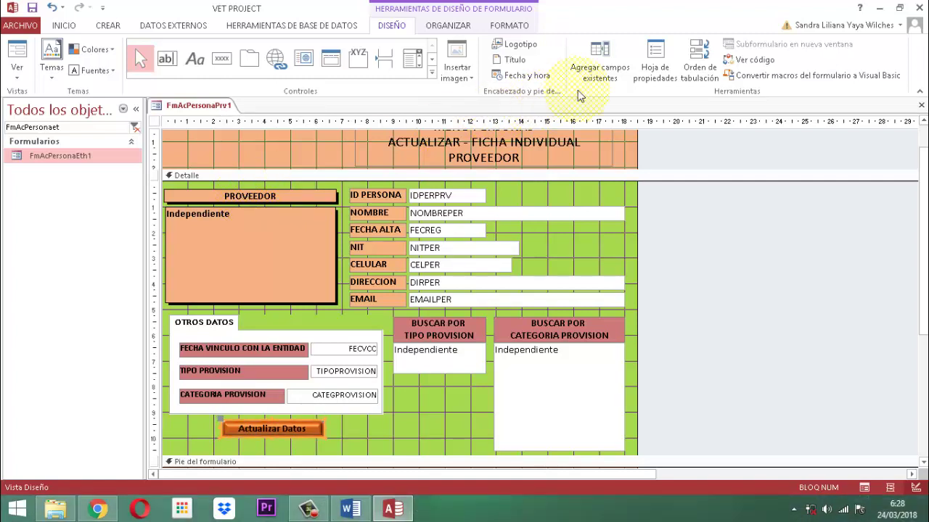
pyautogui.click(693, 255)
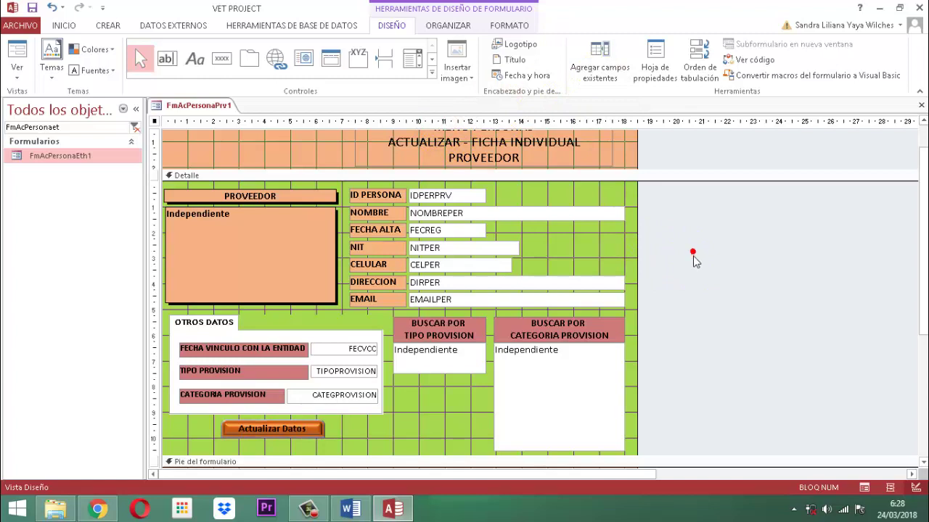
# Step: Create a code procedure for the Al hacer clic event of the Actualizar Datos button
pyautogui.click(299, 433)
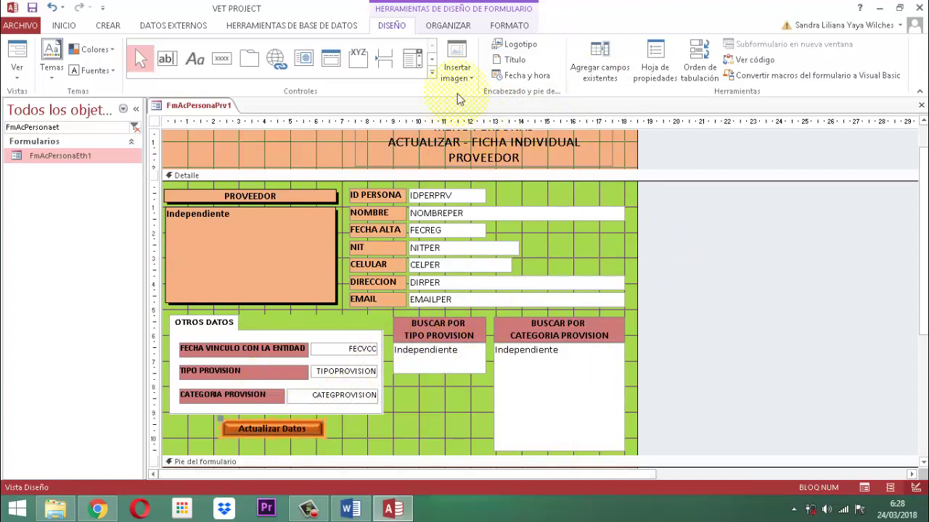
pyautogui.click(655, 63)
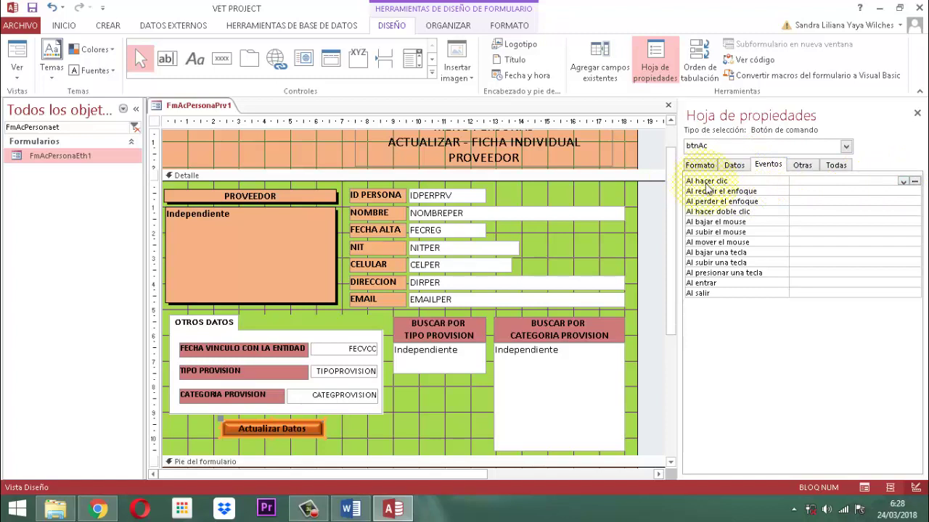
pyautogui.click(917, 181)
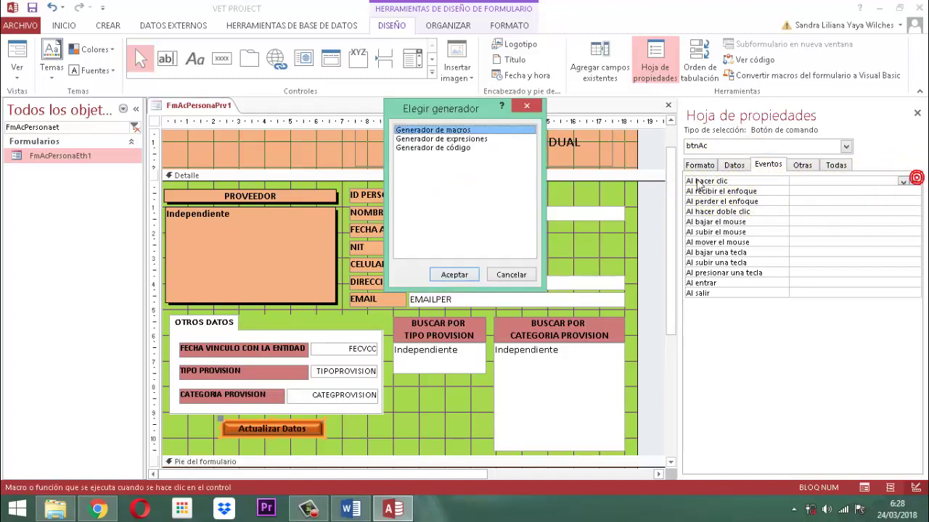
pyautogui.click(467, 149)
pyautogui.click(454, 274)
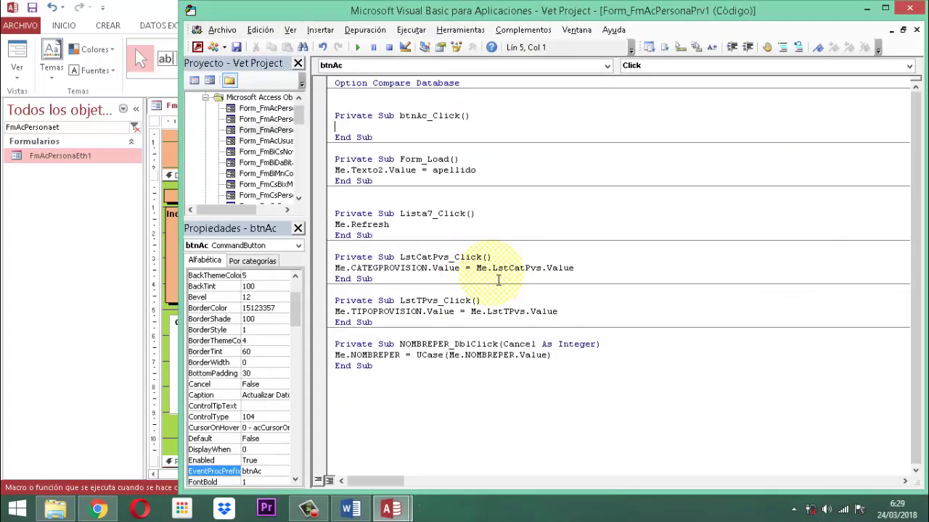
# Step: Write the line DoCmd.RunCommand acCmdSave in the btnAc_Click procedure
pyautogui.write('docm')
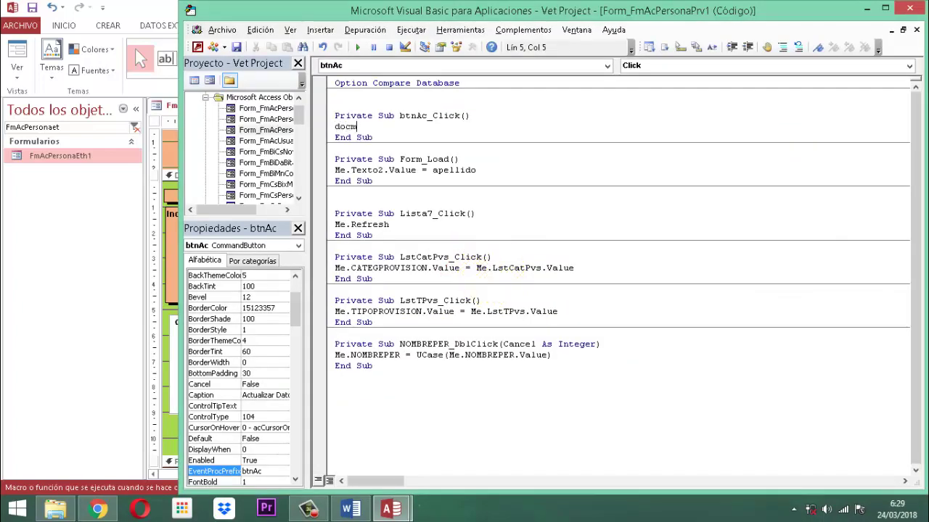
pyautogui.write('d.ru')
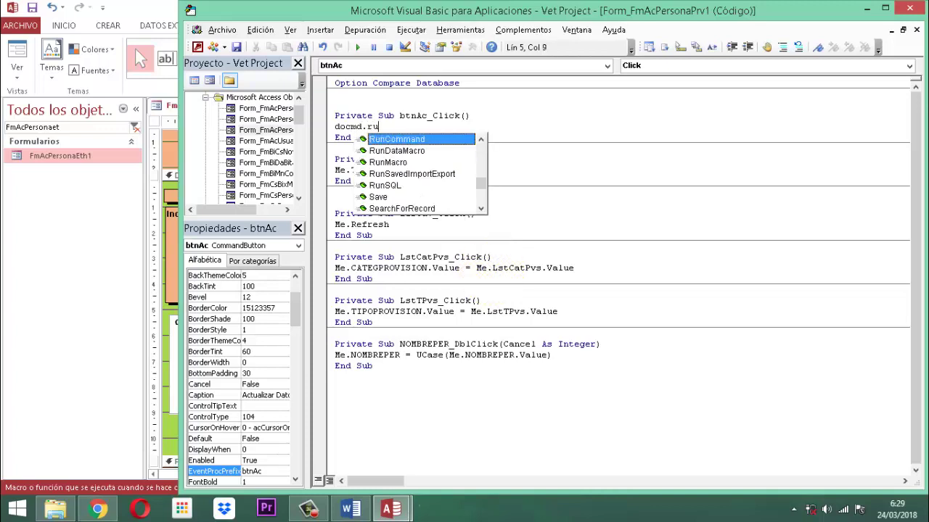
pyautogui.write(' ac')
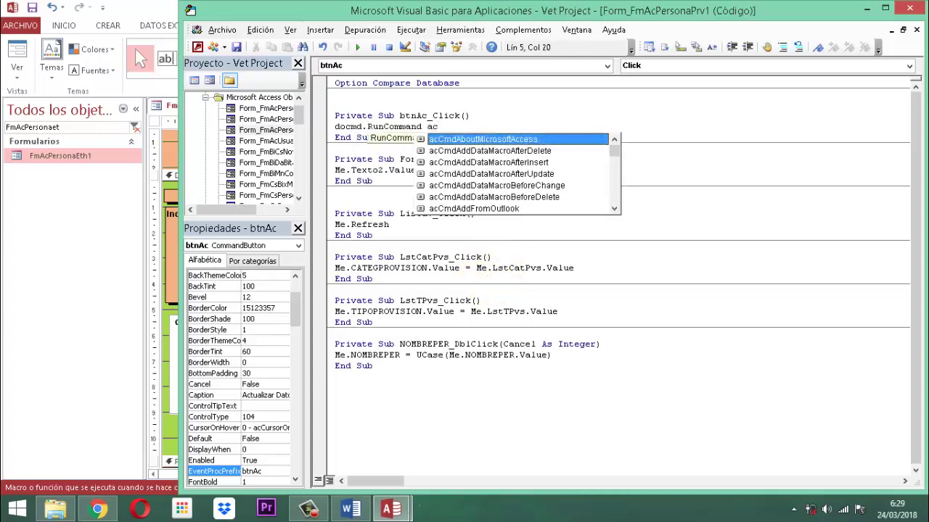
pyautogui.write('cmd')
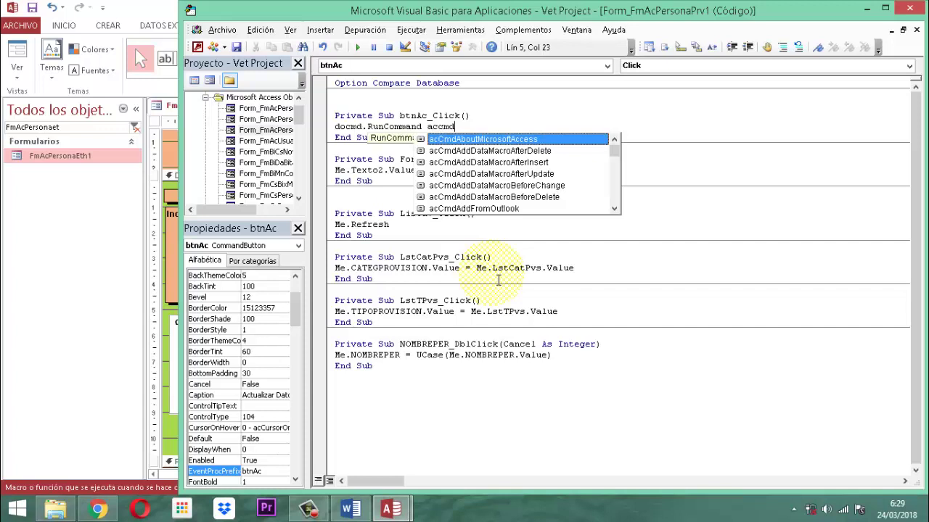
pyautogui.write('save')
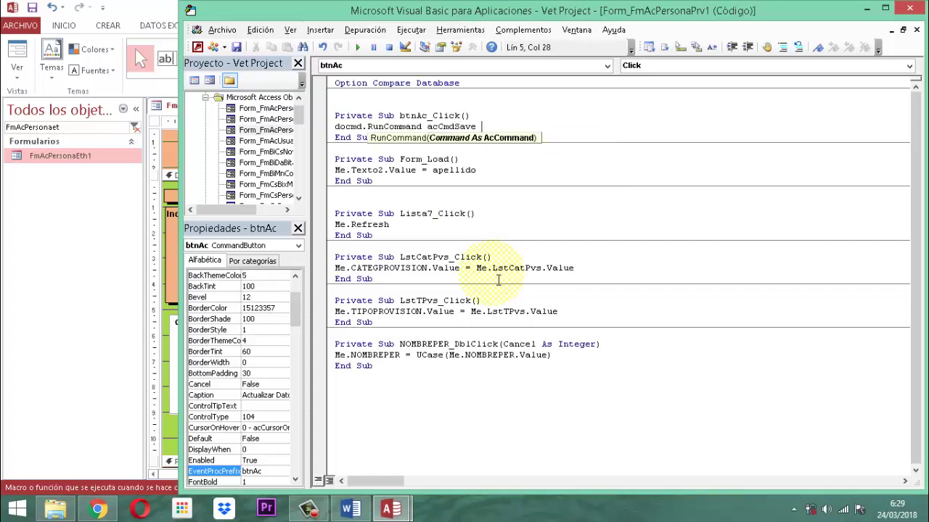
pyautogui.press('Return')
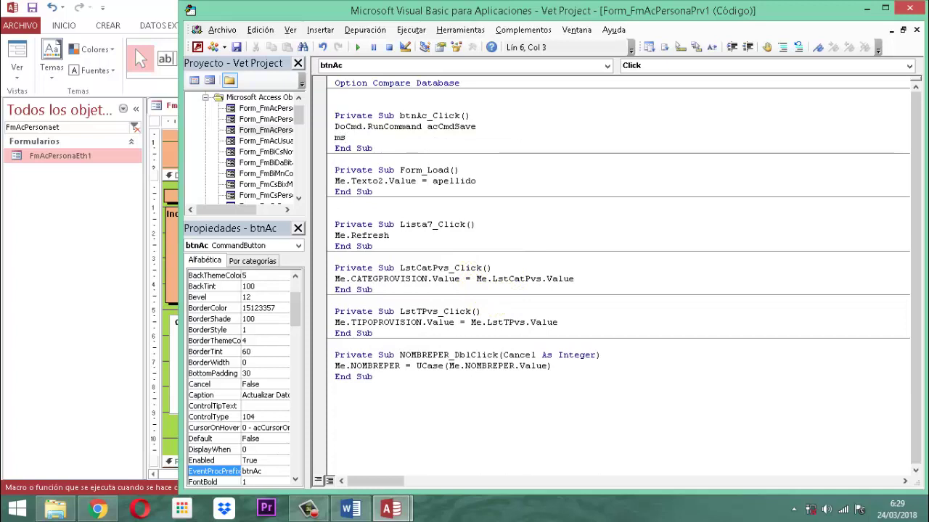
# Step: Add a MsgBox line to btnAc_Click showing "Su dato se actualizó satisfactoriamente" with vbInformation and the title "AVISO - VET PROJECT"
pyautogui.write('msgbox ')
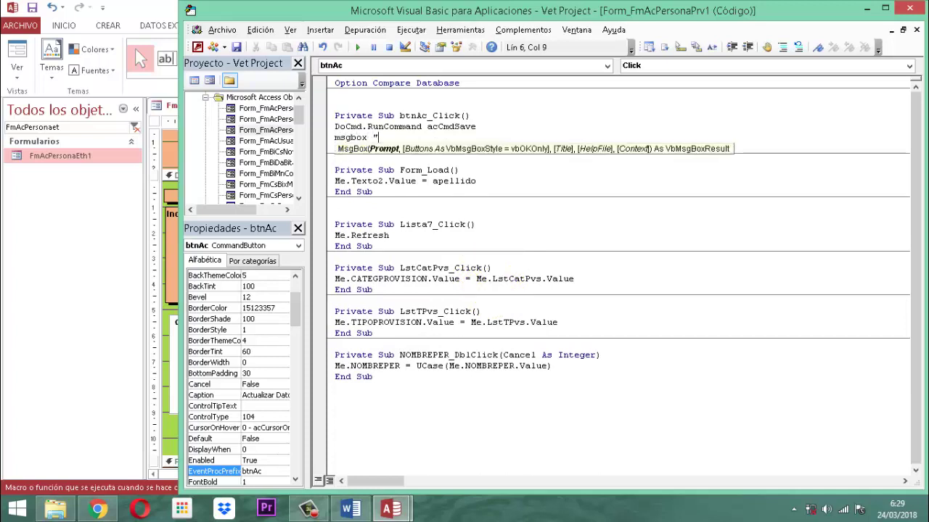
pyautogui.write('"Su d')
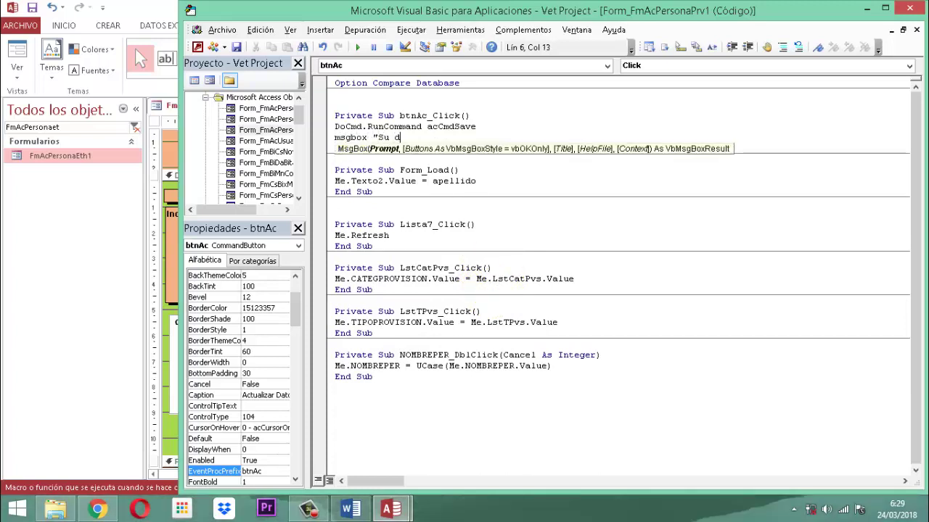
pyautogui.write('ato se actualizó satisfacto')
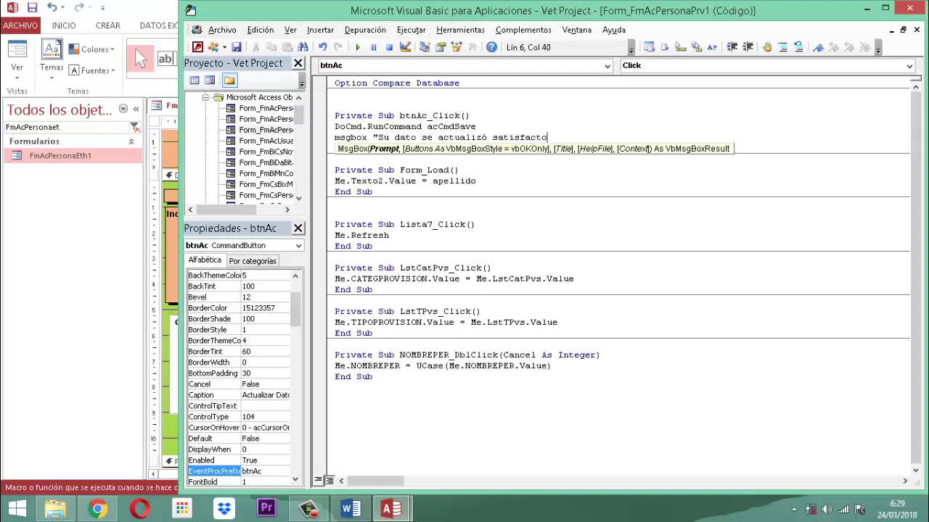
pyautogui.write('riamente,')
pyautogui.write(',vbi')
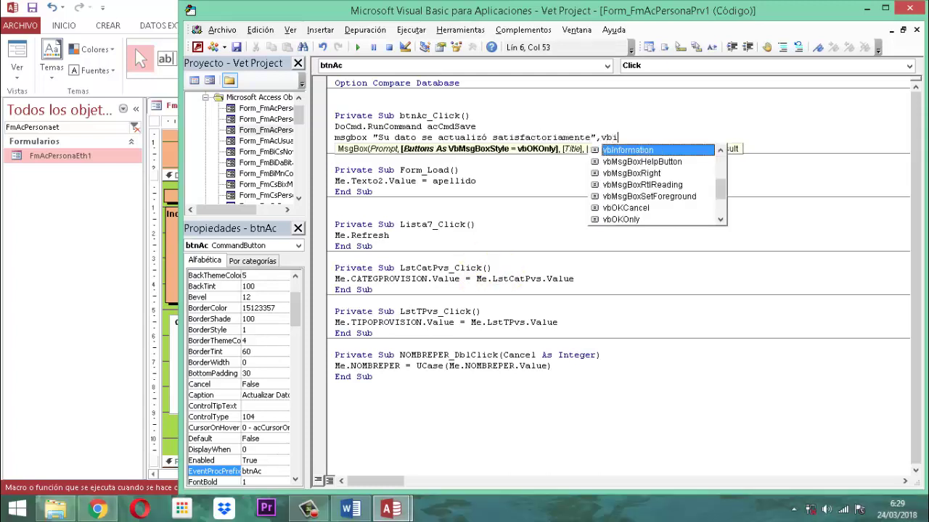
pyautogui.press('Tab')
pyautogui.write(',"')
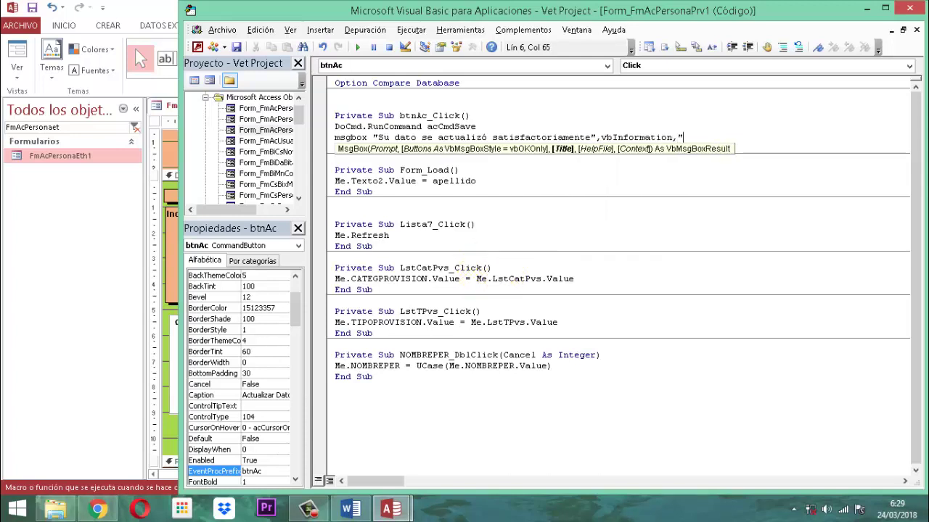
pyautogui.write('AVISO - VET PROJECT"')
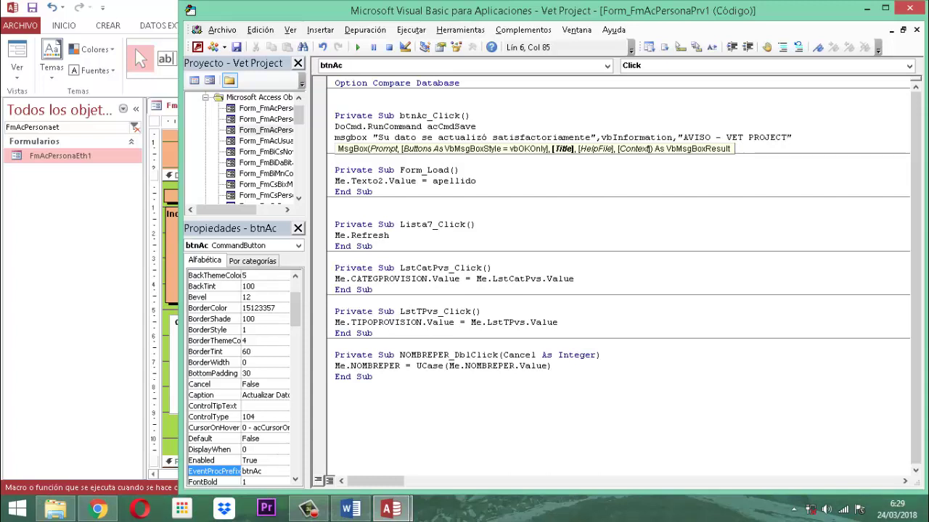
pyautogui.click(469, 425)
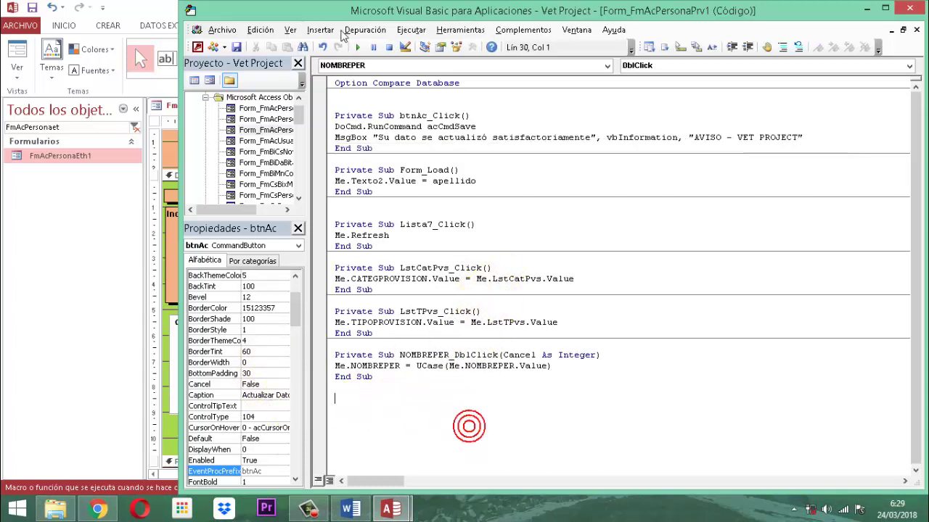
pyautogui.click(909, 7)
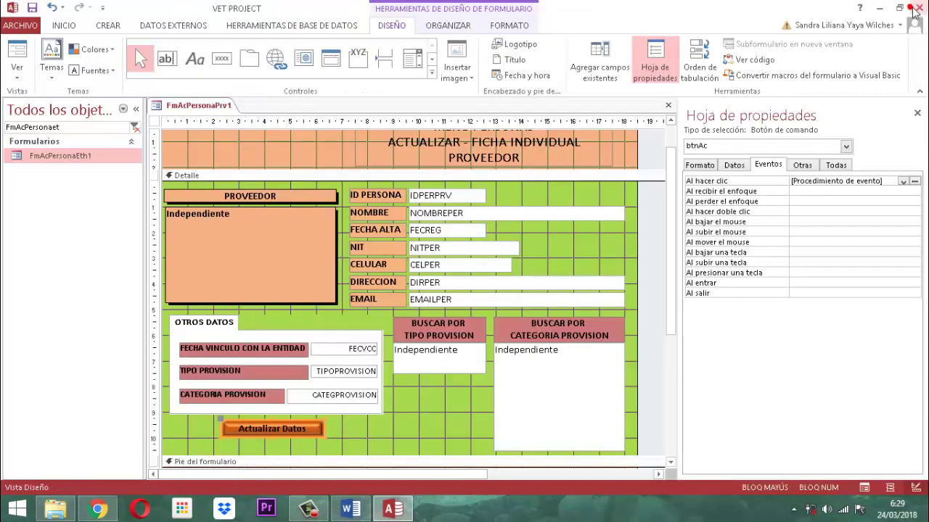
pyautogui.click(917, 113)
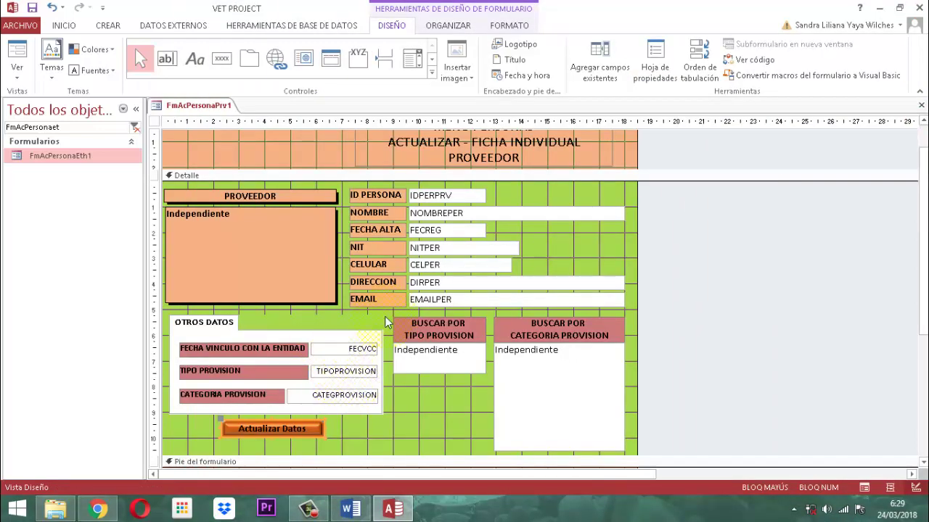
# Step: Move the MENU PERSONAS title label in the form header until it is roughly centred across the form's width
pyautogui.click(423, 157)
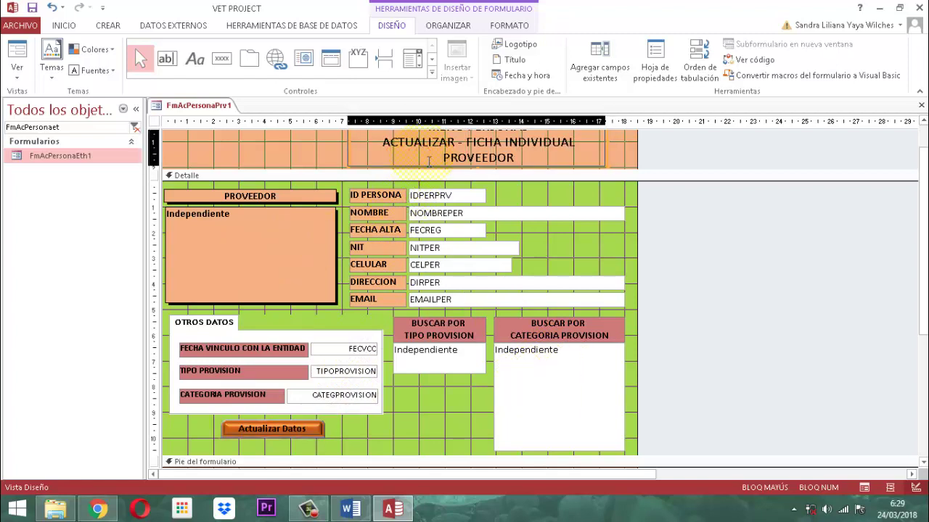
pyautogui.press('Left')
pyautogui.press('Left')
pyautogui.press('Left')
pyautogui.press('Left')
pyautogui.press('Left')
pyautogui.press('Left')
pyautogui.press('Left')
pyautogui.press('Left')
pyautogui.press('Left')
pyautogui.press('Left')
pyautogui.press('Left')
pyautogui.press('Left')
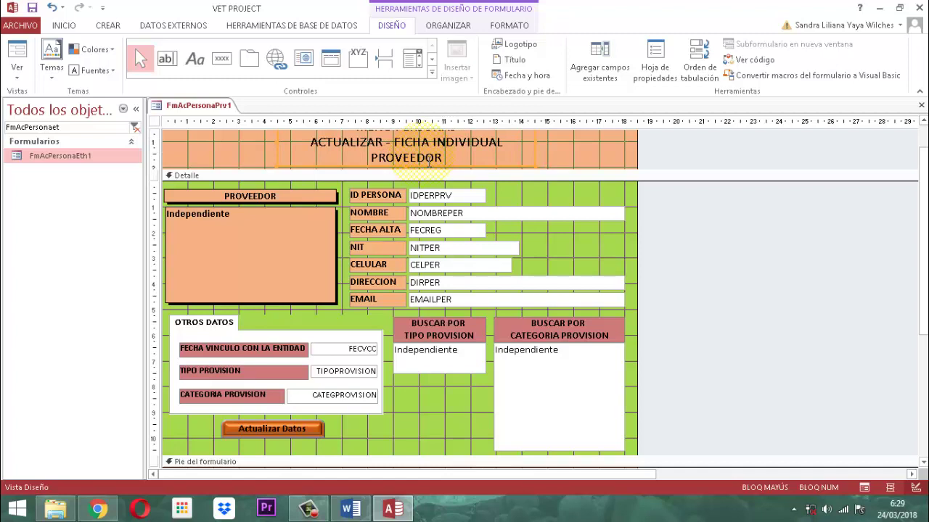
pyautogui.press('Left')
pyautogui.press('Left')
pyautogui.press('Left')
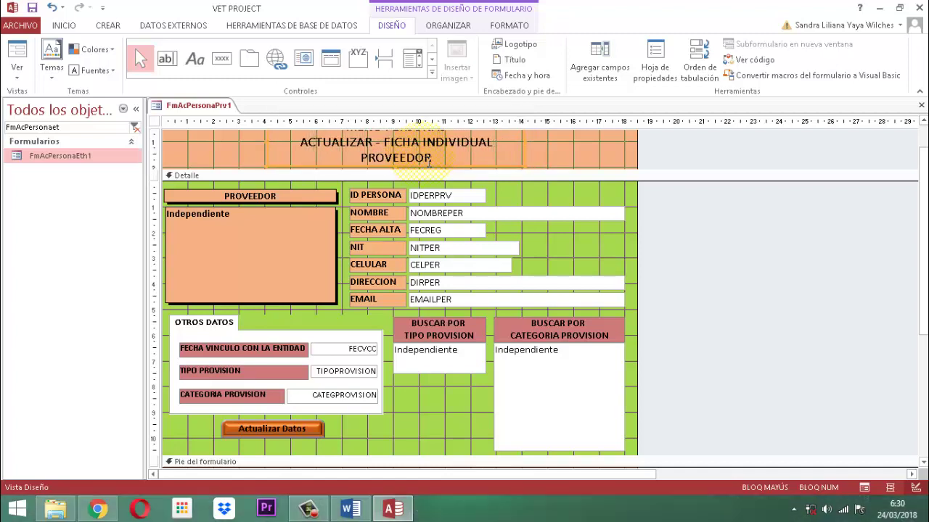
pyautogui.press('Right')
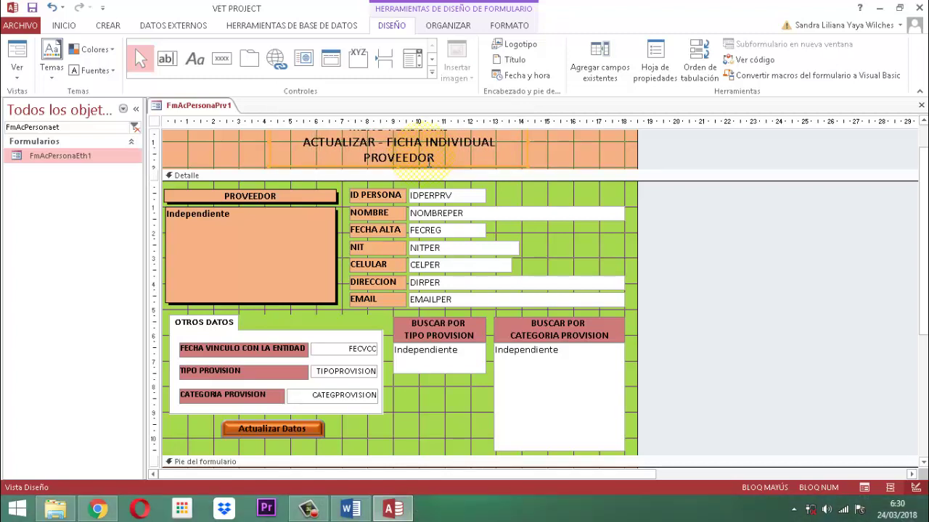
pyautogui.click(707, 224)
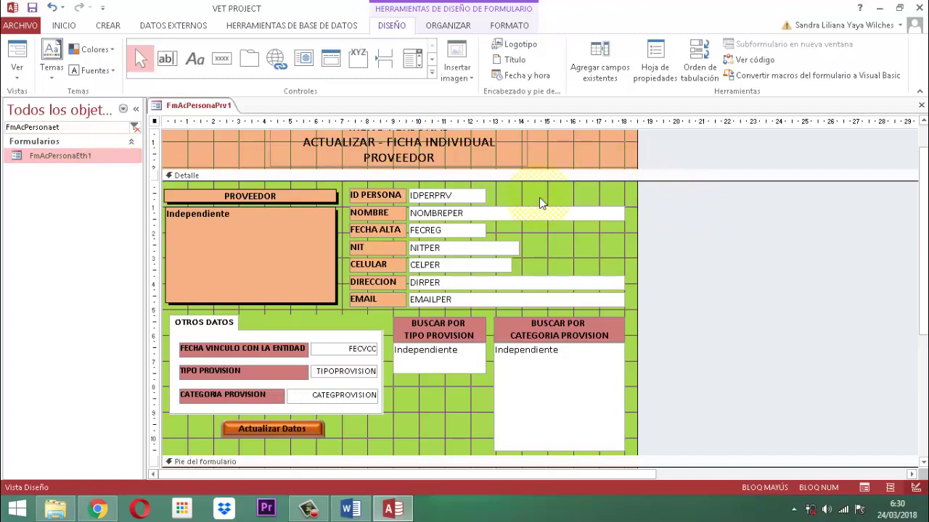
# Step: Save and close the form FmAcPersonaPrv1
pyautogui.scroll(1, 539, 202)
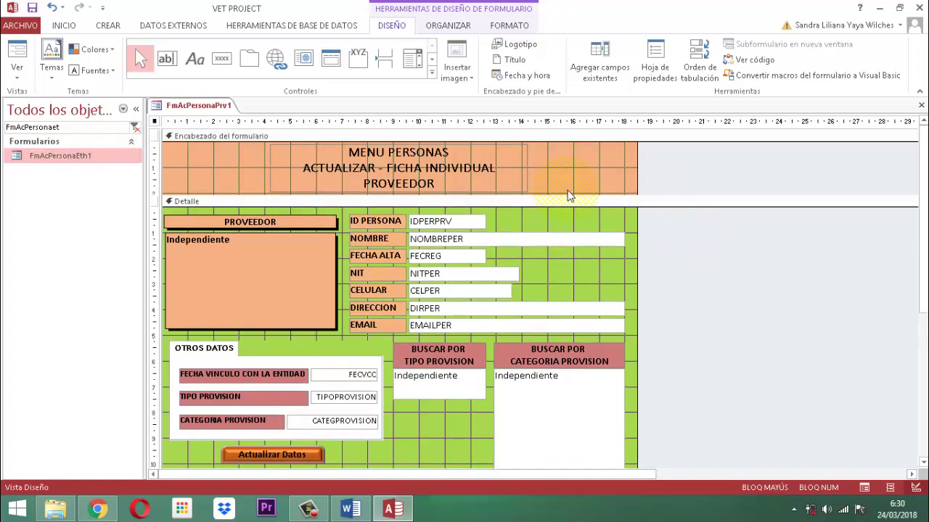
pyautogui.rightClick(190, 107)
pyautogui.click(212, 116)
pyautogui.rightClick(199, 109)
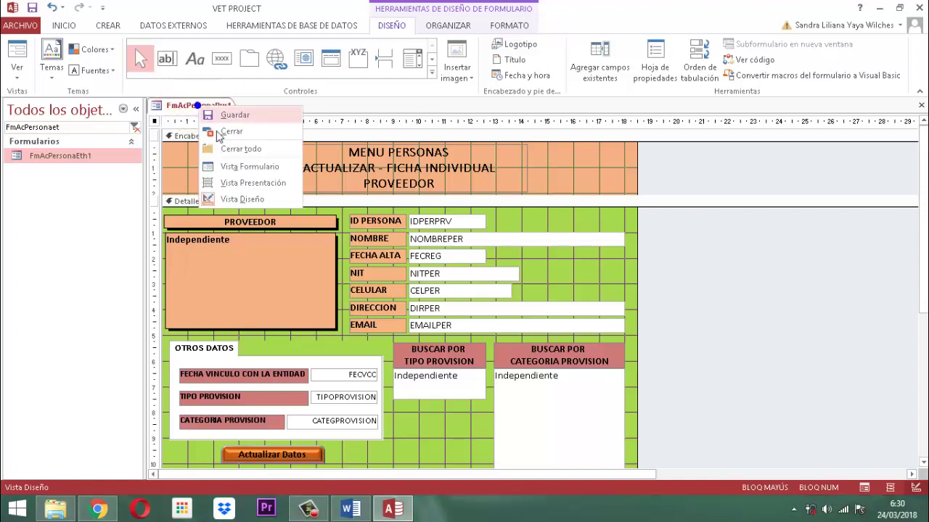
pyautogui.click(239, 133)
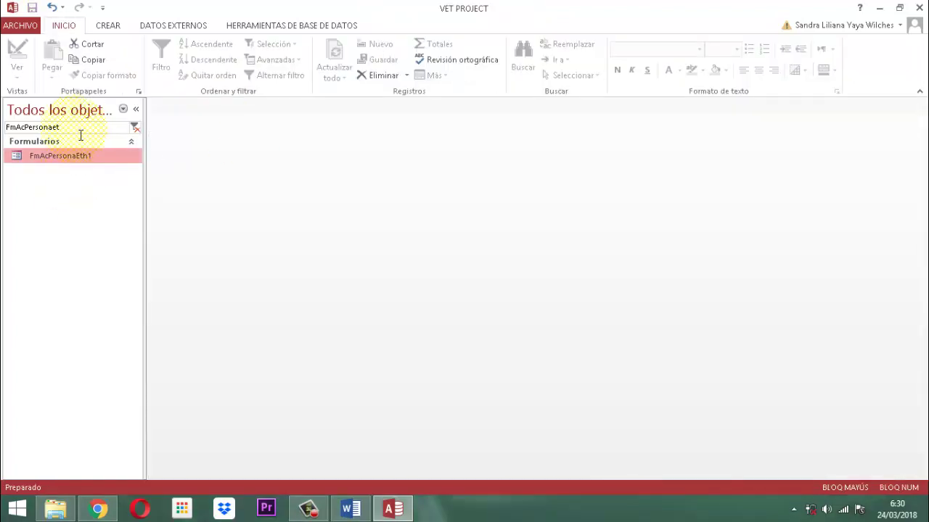
# Step: Filter the database objects by FmMenuPersonasAc and open that form in design view
pyautogui.moveTo(79, 130); pyautogui.dragTo(2, 133)
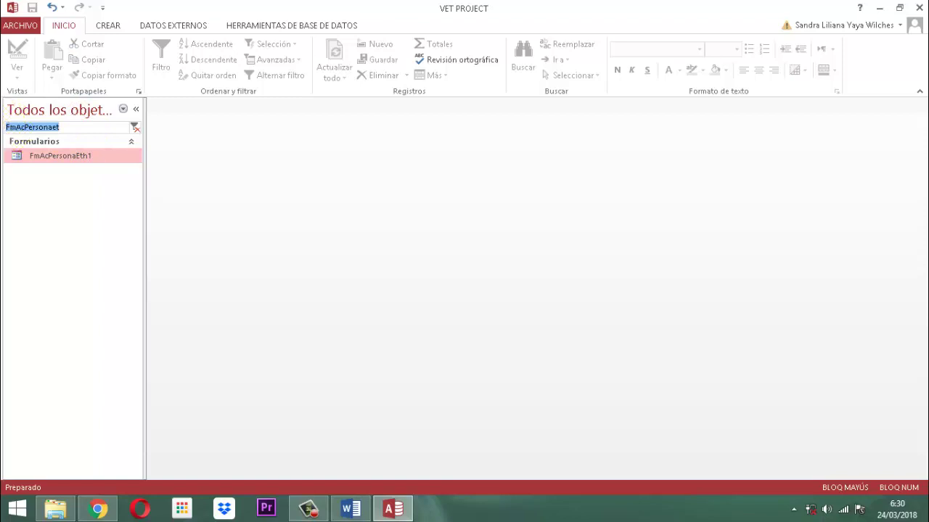
pyautogui.write('Fm')
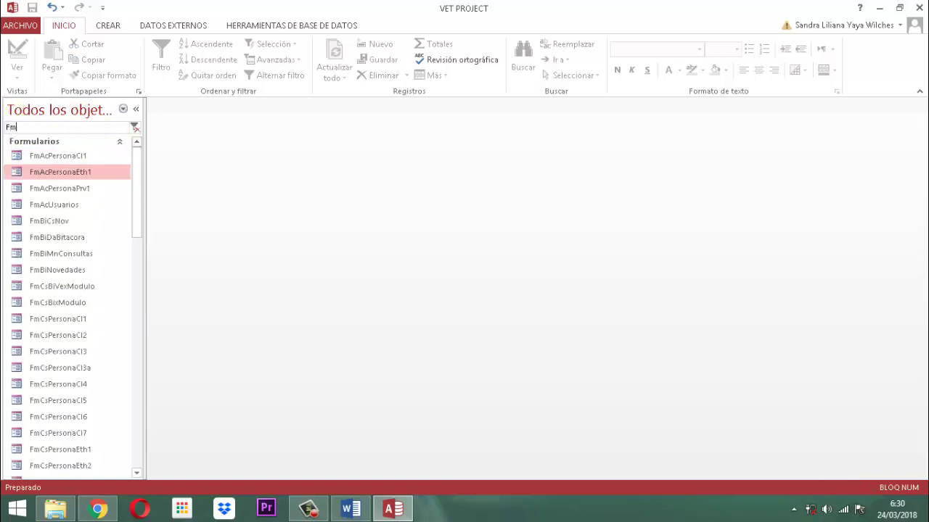
pyautogui.write('MenuPerson')
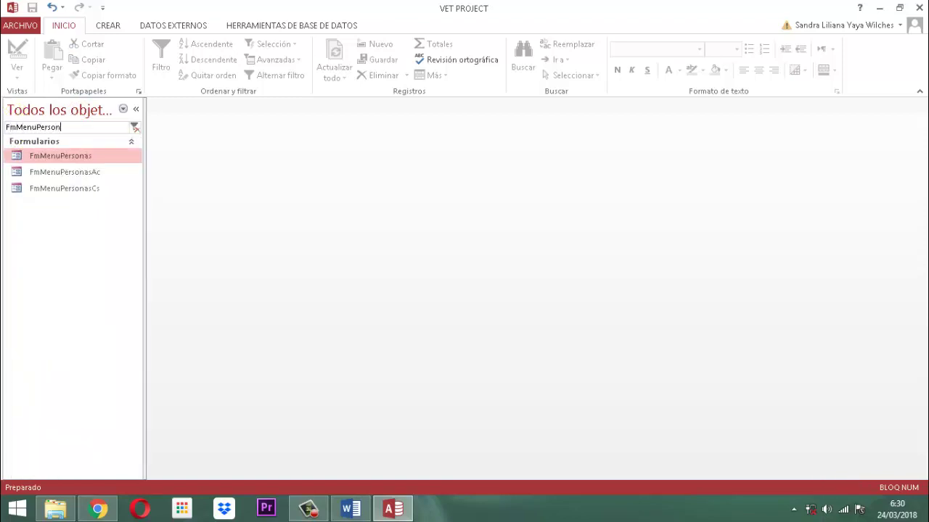
pyautogui.write('asAc')
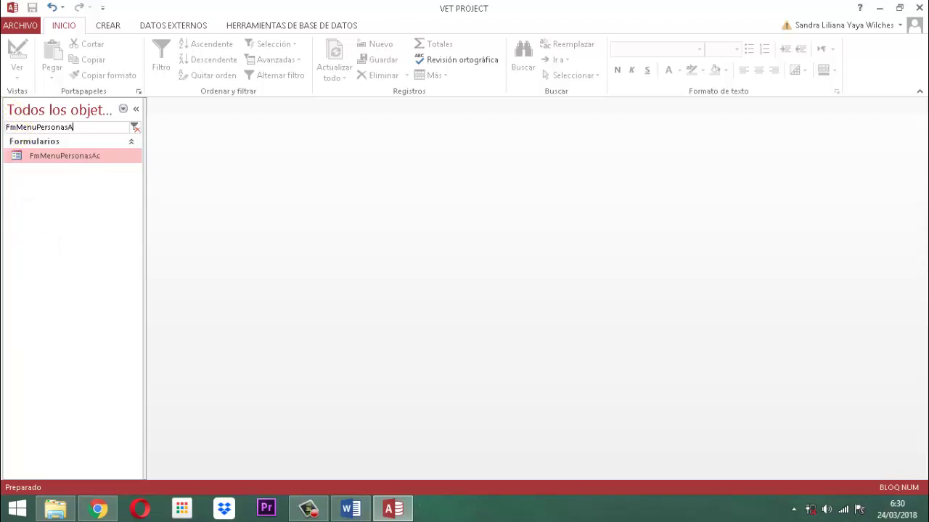
pyautogui.rightClick(63, 152)
pyautogui.click(97, 194)
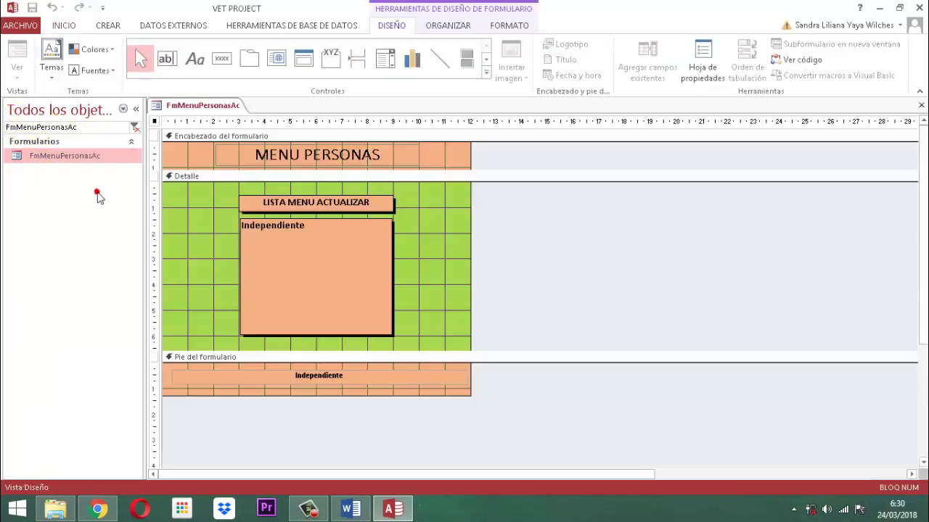
# Step: Open the Al hacer clic event code of the list under LISTA MENU ACTUALIZAR
pyautogui.click(358, 276)
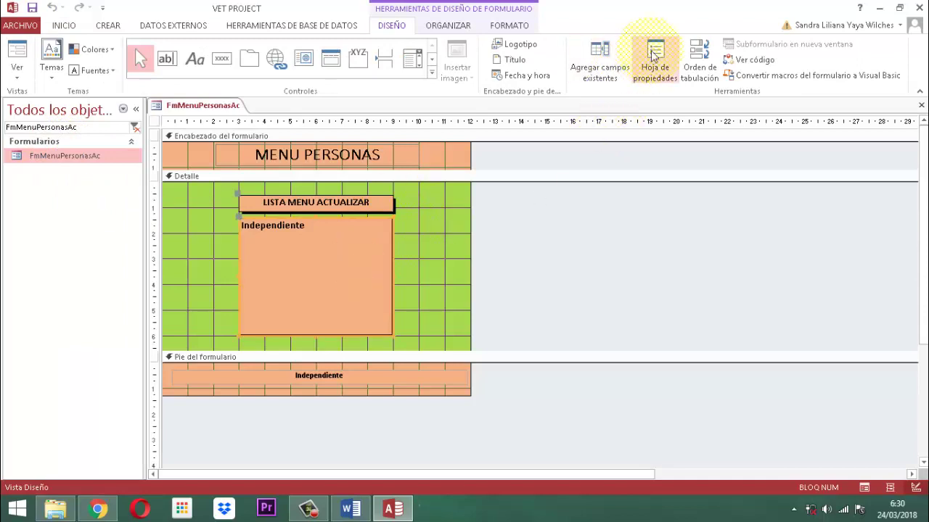
pyautogui.click(653, 55)
pyautogui.click(916, 181)
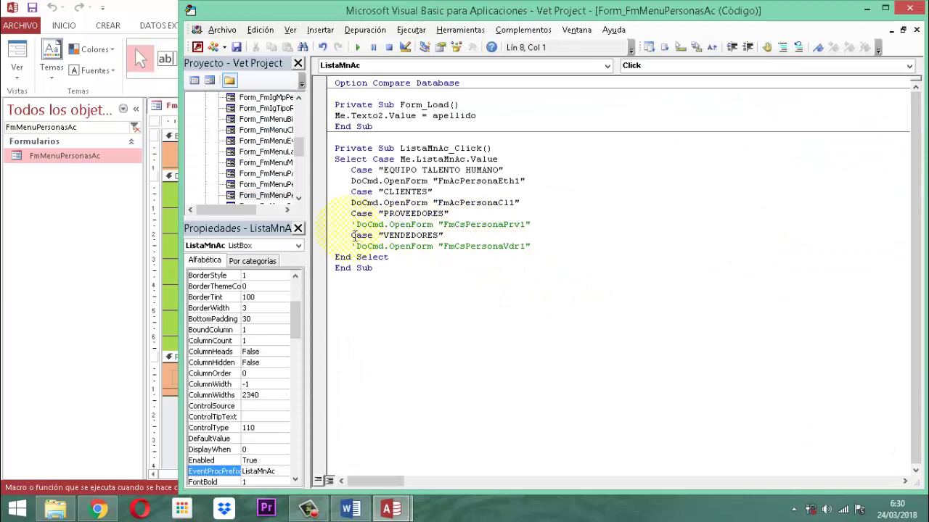
# Step: Uncomment the DoCmd.OpenForm line of the PROVEEDORES case, change its form name to FmAcPersonaPrv1 and save the code
pyautogui.click(356, 225)
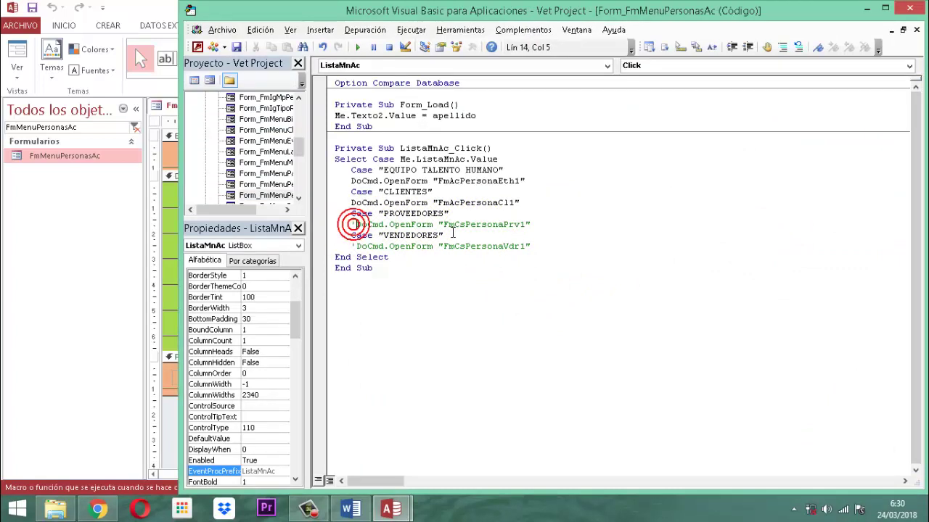
pyautogui.press('BackSpace')
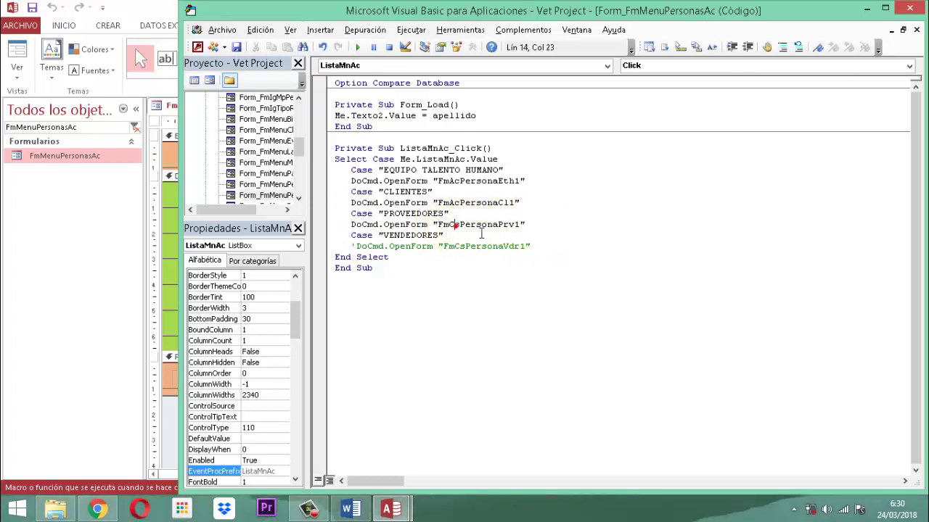
pyautogui.click(453, 226)
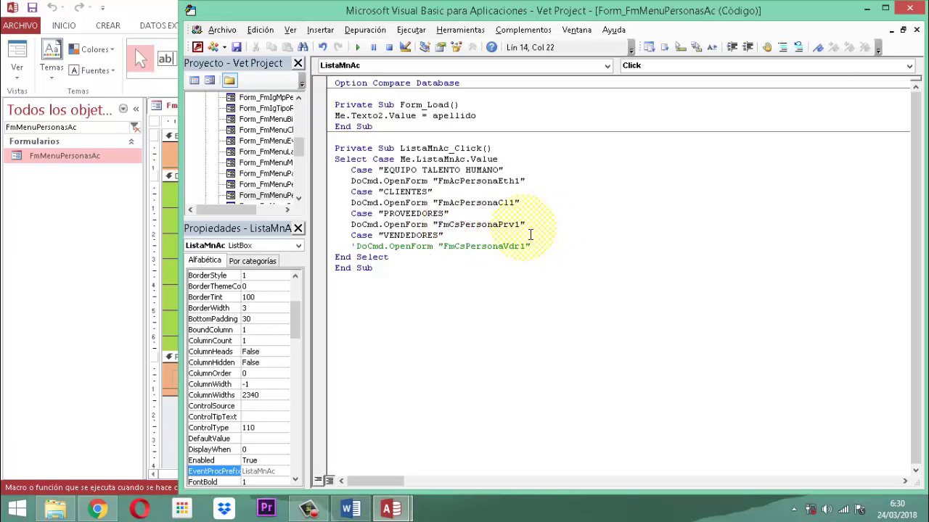
pyautogui.write('Ac')
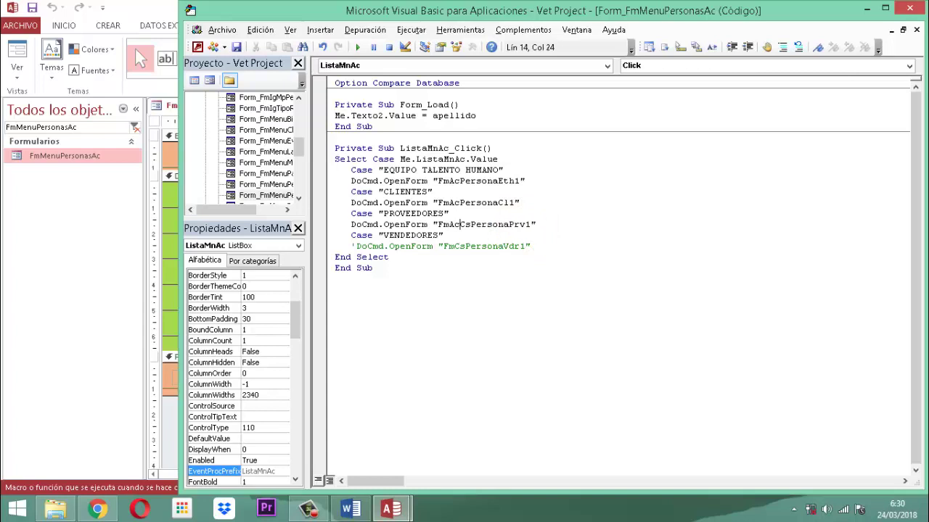
pyautogui.press('Delete')
pyautogui.press('Delete')
pyautogui.click(534, 228)
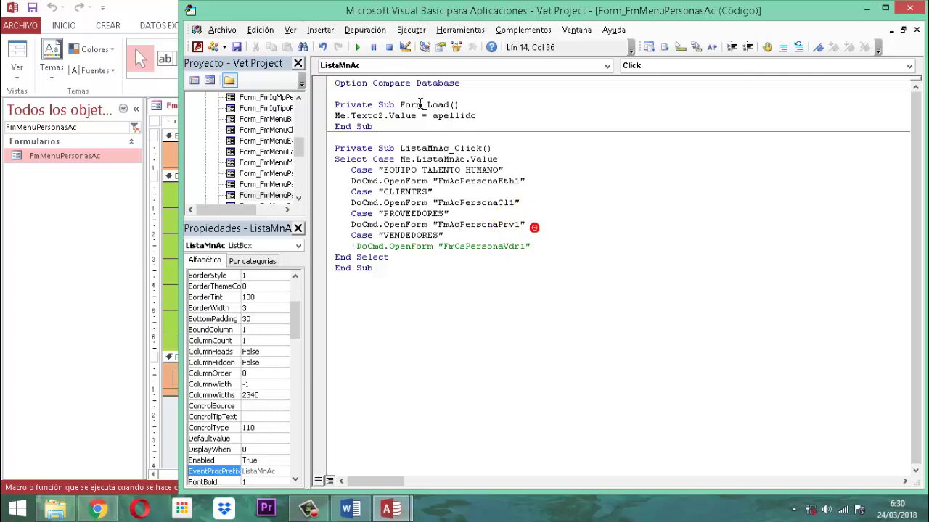
pyautogui.click(239, 48)
# Step: Close the code editor and property sheet, saving and closing the form FmMenuPersonasAc
pyautogui.click(916, 8)
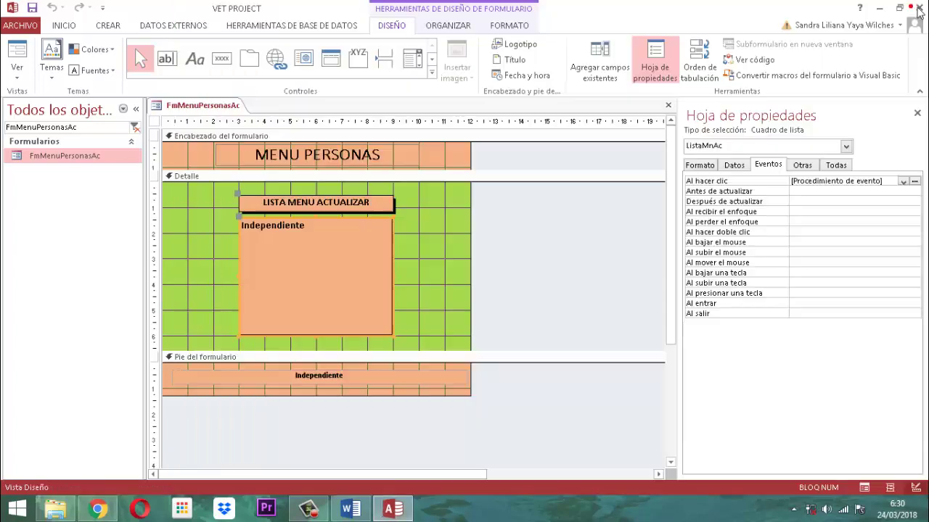
pyautogui.click(917, 113)
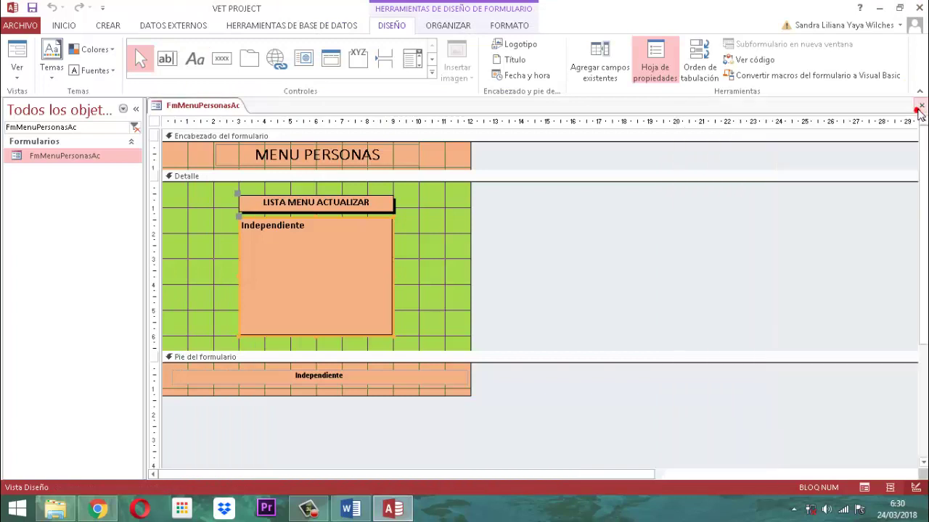
pyautogui.rightClick(213, 105)
pyautogui.click(240, 108)
pyautogui.rightClick(233, 105)
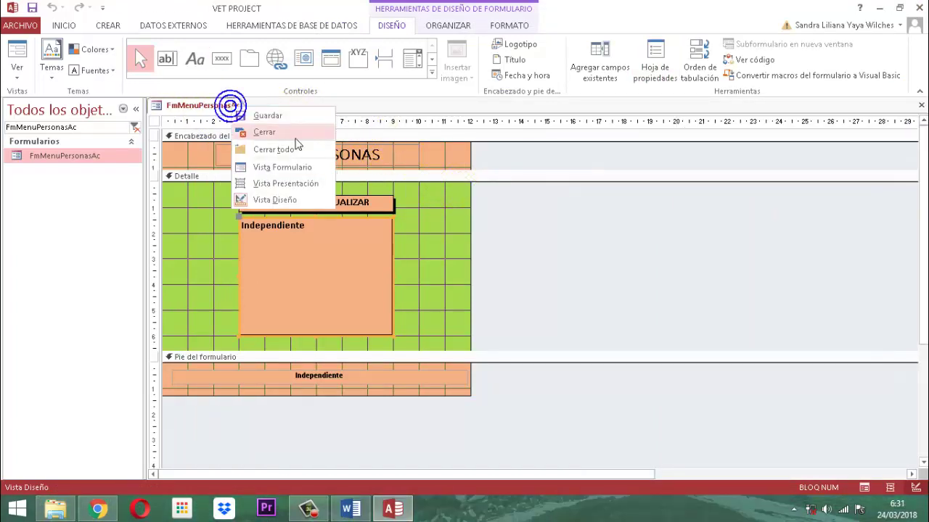
pyautogui.click(269, 131)
# Step: Filter the database objects by "panel pri", open the PANEL PRINCIPAL form and accept the credentials notice
pyautogui.doubleClick(91, 126)
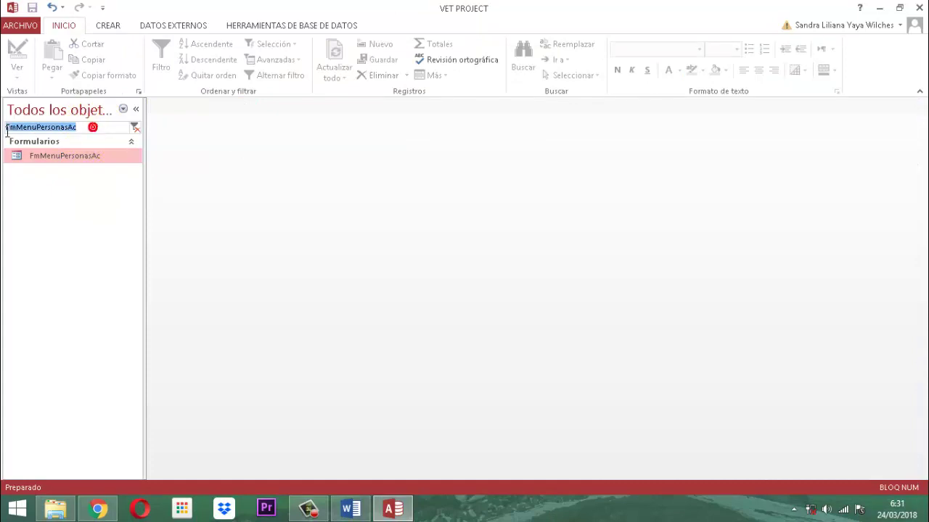
pyautogui.write('panel')
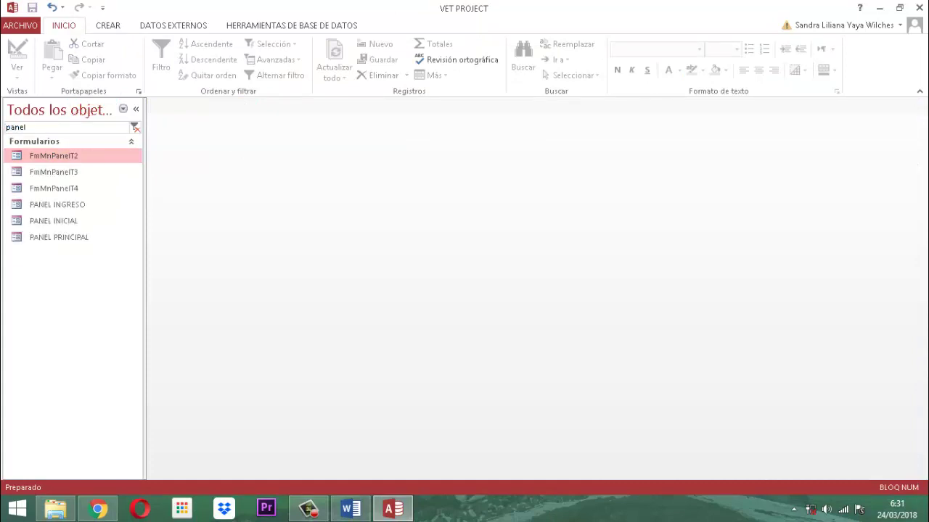
pyautogui.write(' pri')
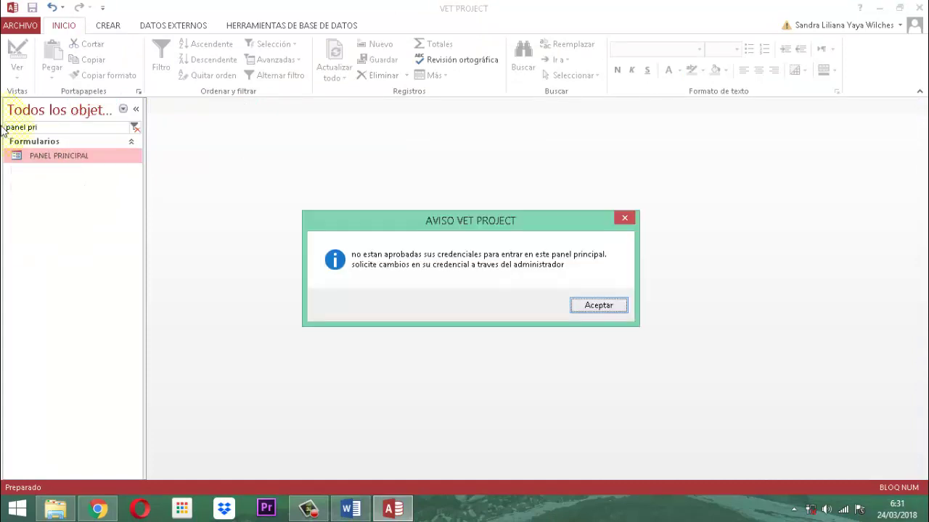
pyautogui.press('Return')
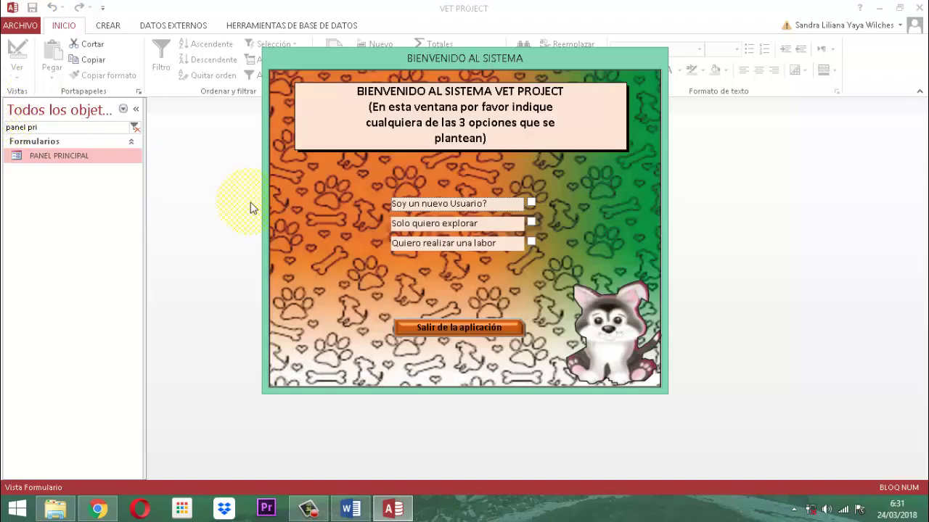
# Step: Choose Quiero realizar una labor and log in as the user listed just above SSAA in Lista Usuarios, entering the Contraseña
pyautogui.click(531, 242)
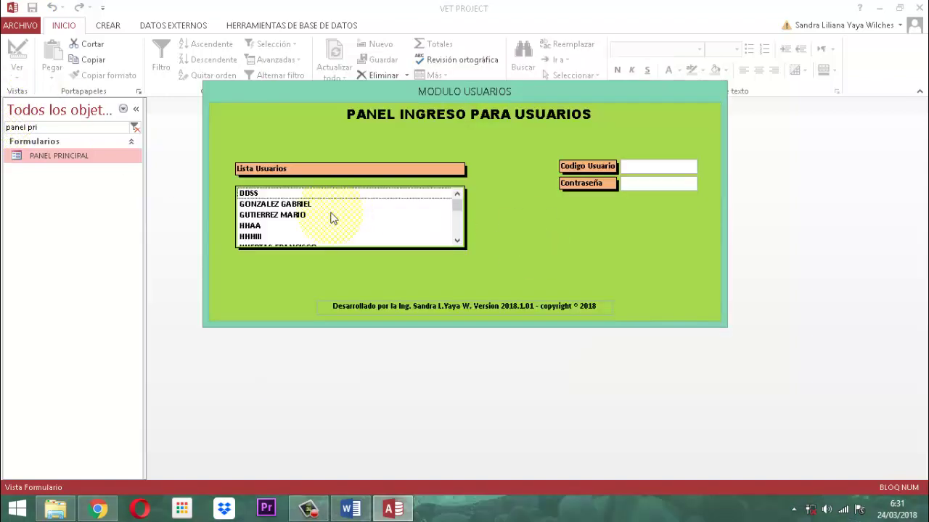
pyautogui.click(301, 215)
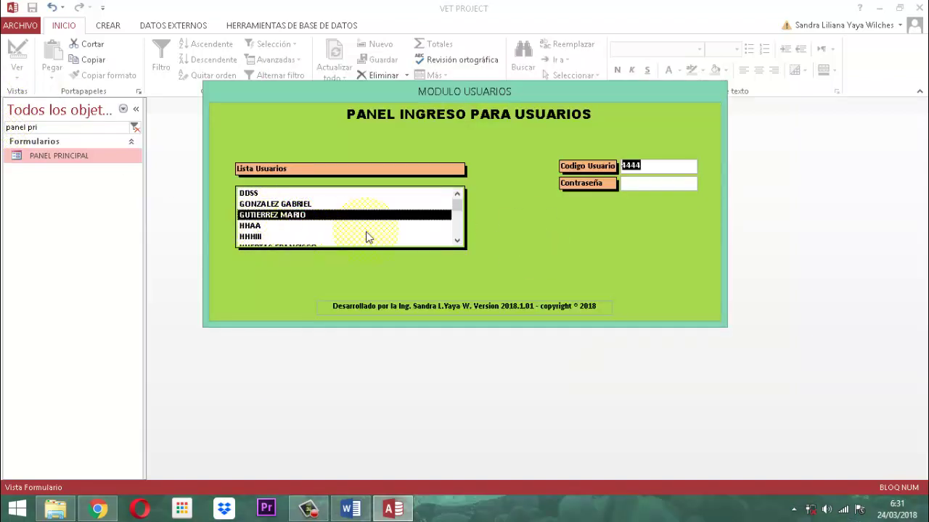
pyautogui.click(455, 241)
pyautogui.click(457, 241)
pyautogui.click(457, 242)
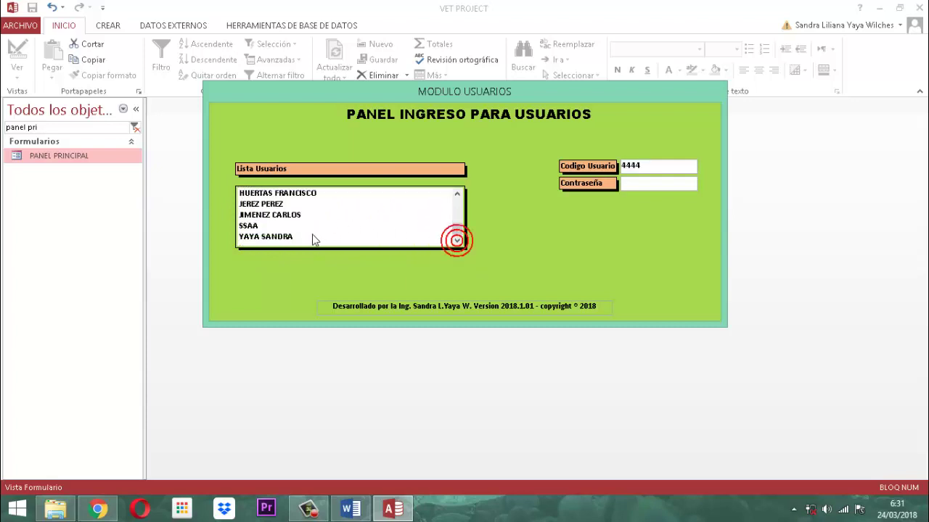
pyautogui.click(280, 218)
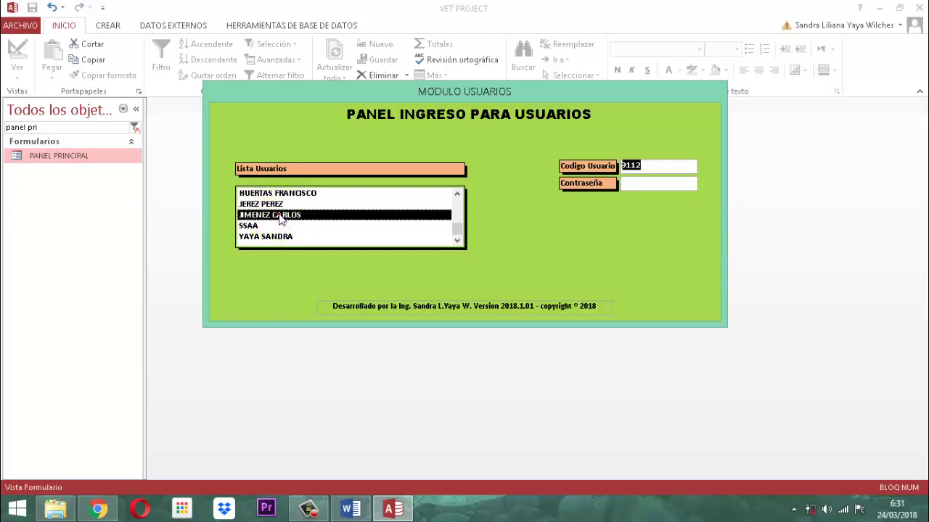
pyautogui.press('Tab')
pyautogui.write('***')
pyautogui.press('Return')
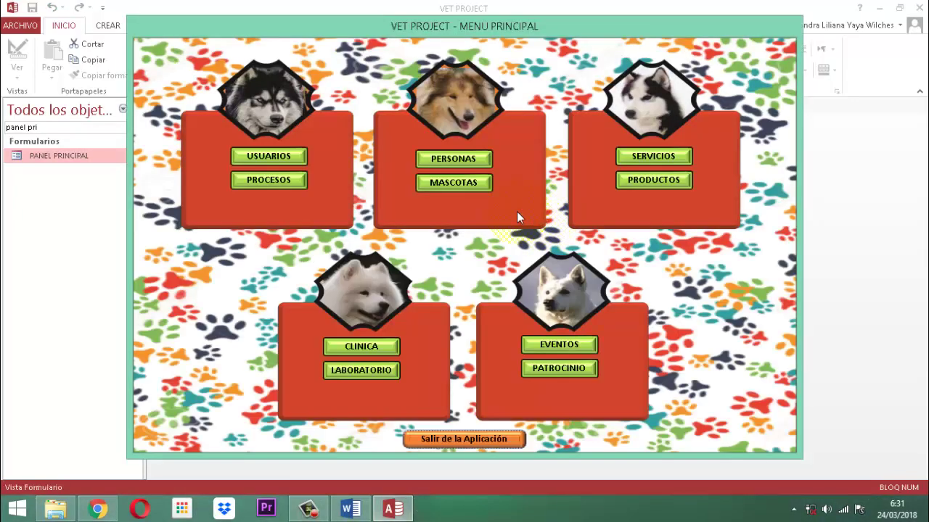
# Step: Open the PERSONAS module from the main menu and choose ACTUALIZAR, then the supplier option, to open the supplier update form
pyautogui.click(452, 160)
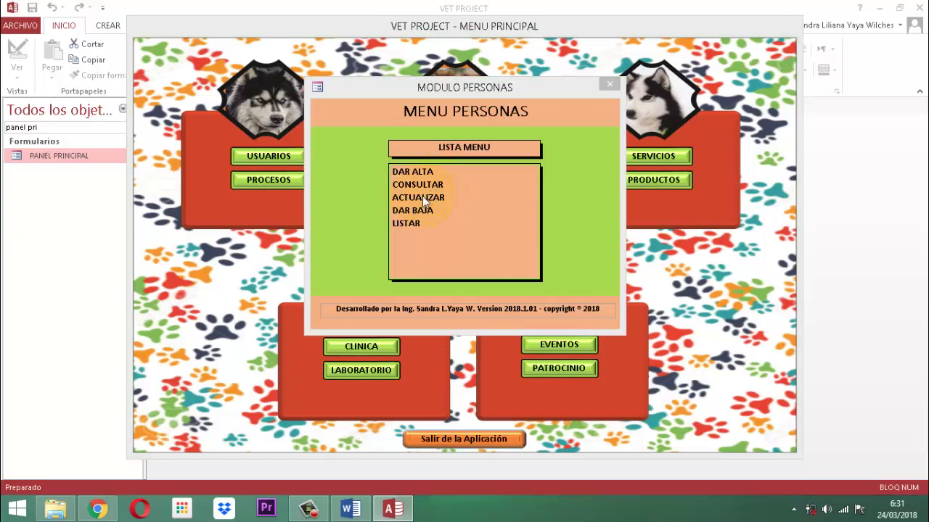
pyautogui.click(422, 198)
pyautogui.click(422, 198)
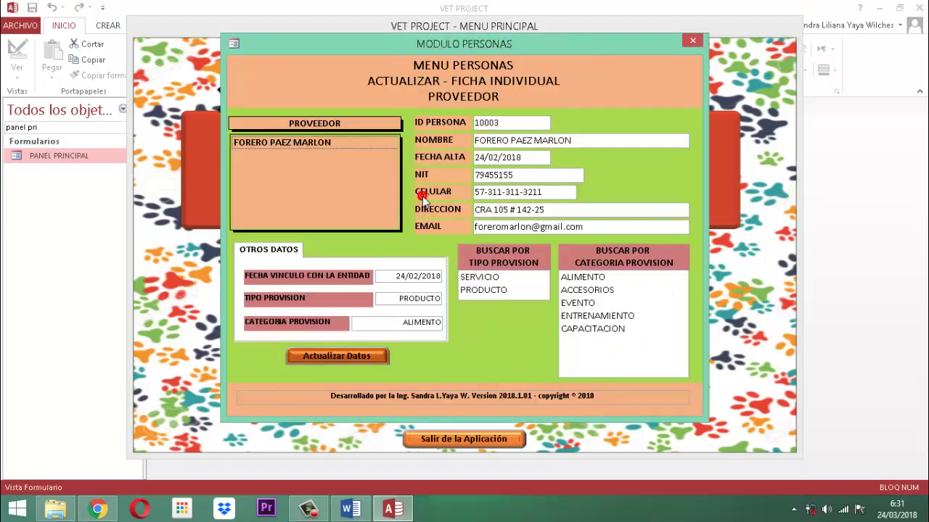